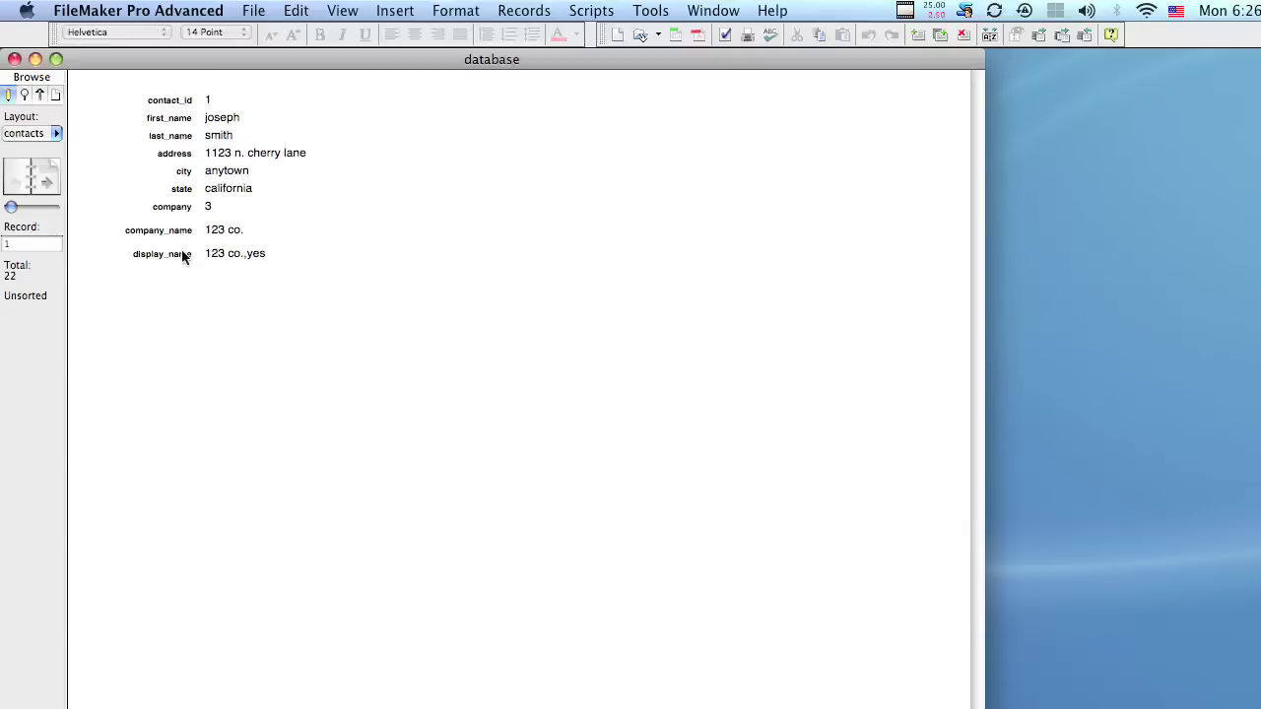
Open the Manage Database window via File > Manage, then close it without changes.
click(253, 10)
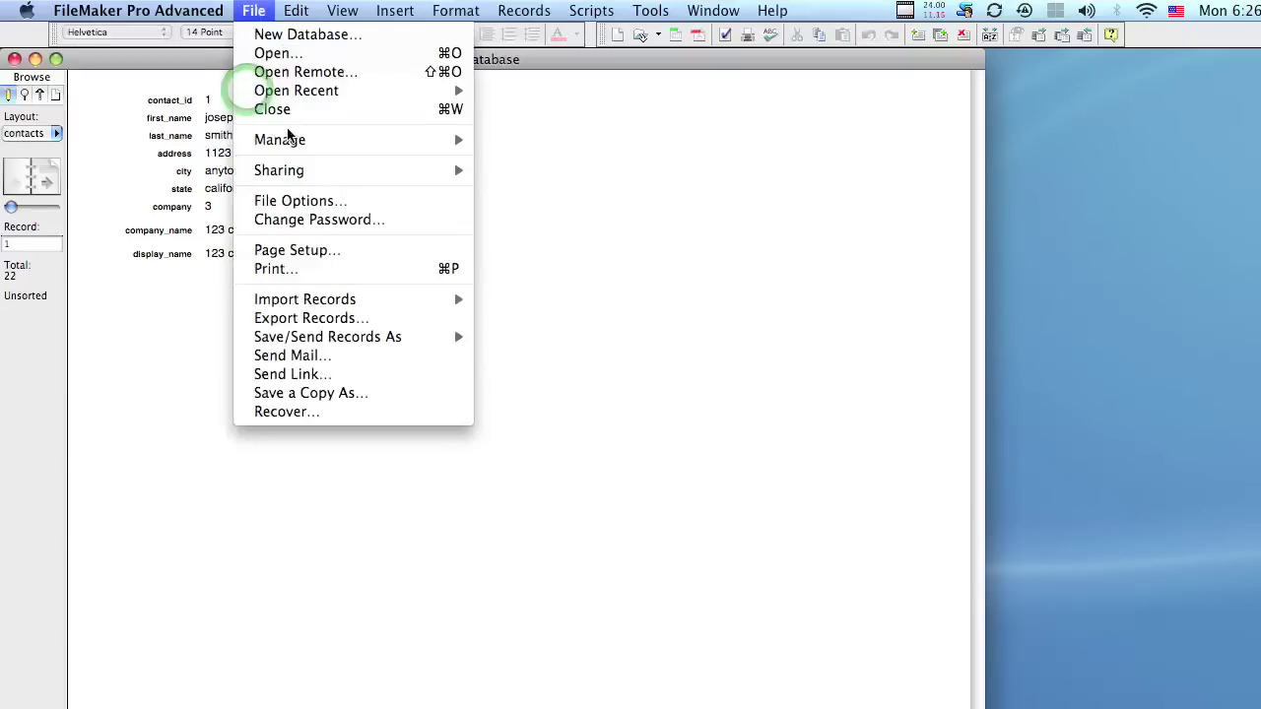
mouse_move(291, 140)
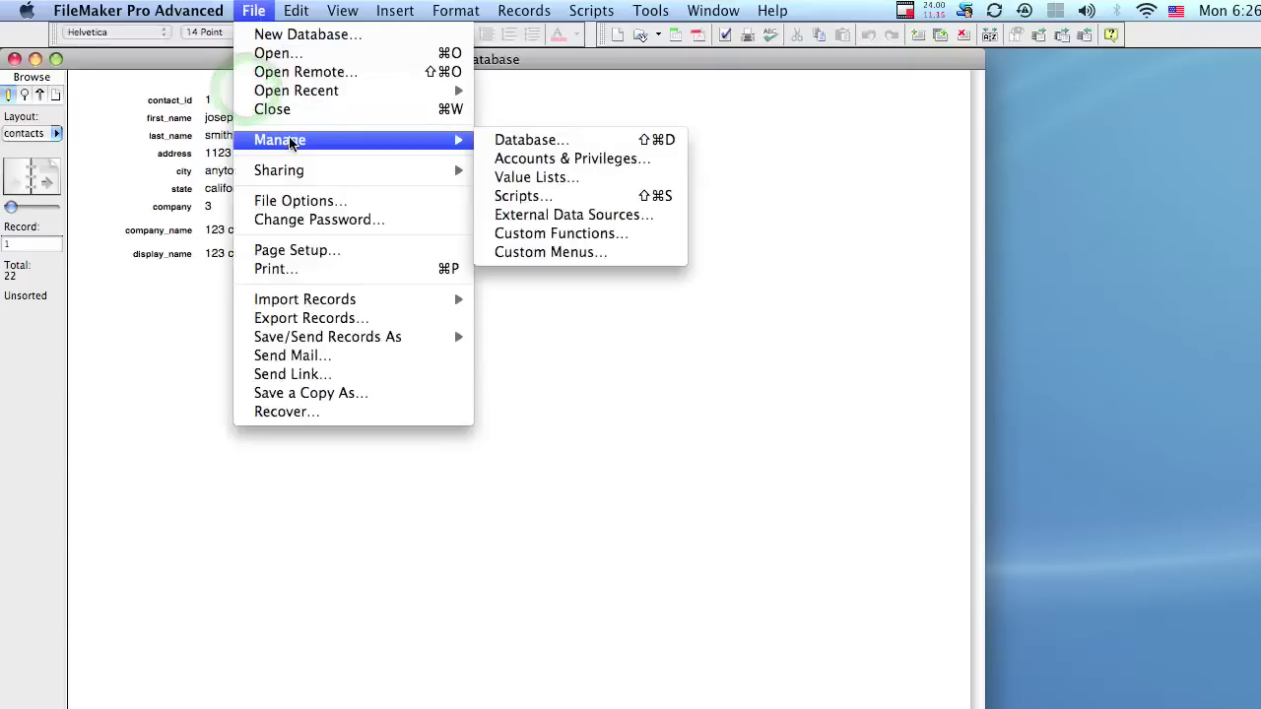
click(483, 141)
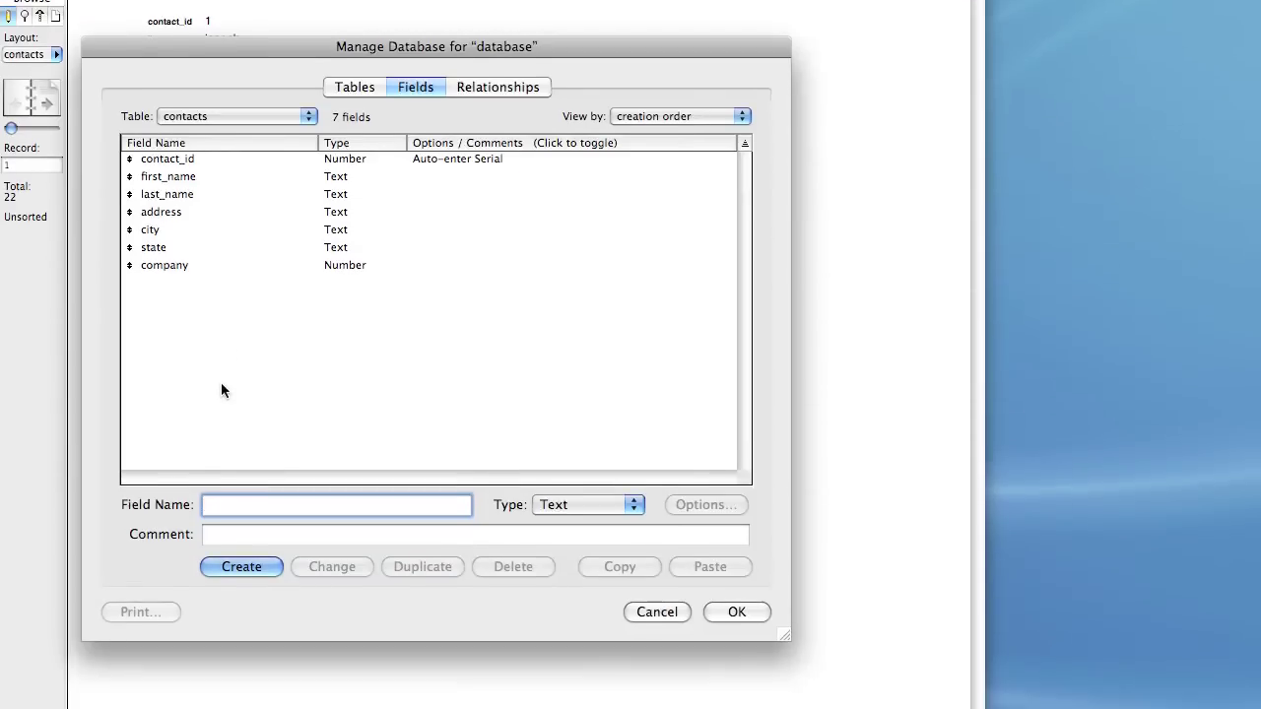
click(268, 475)
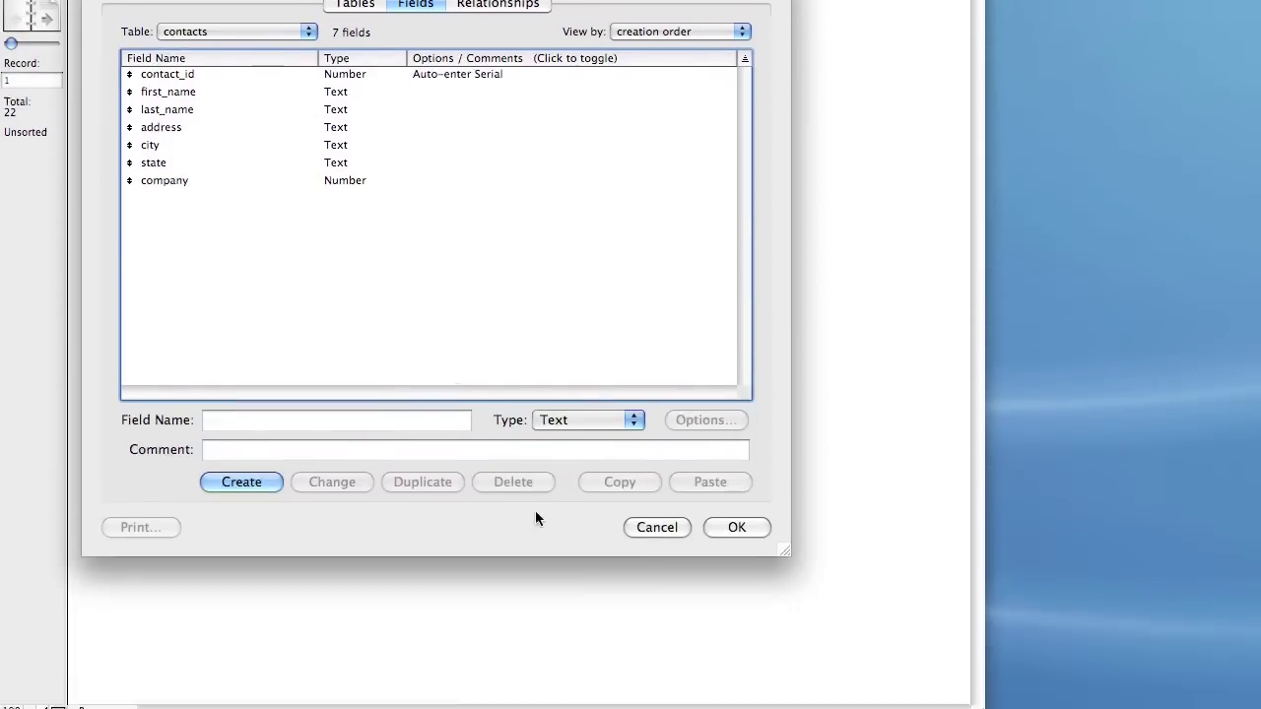
click(647, 685)
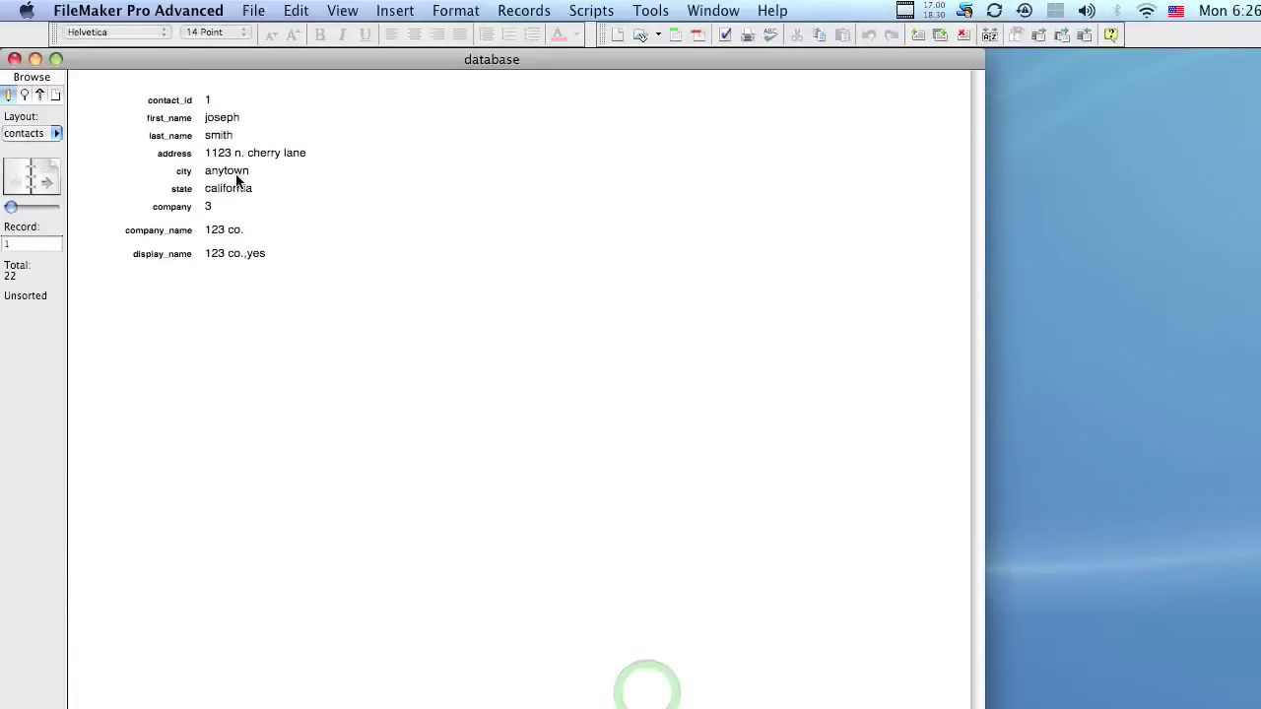
Reopen Manage Database on the Tables tab listing the contacts and company tables.
click(254, 10)
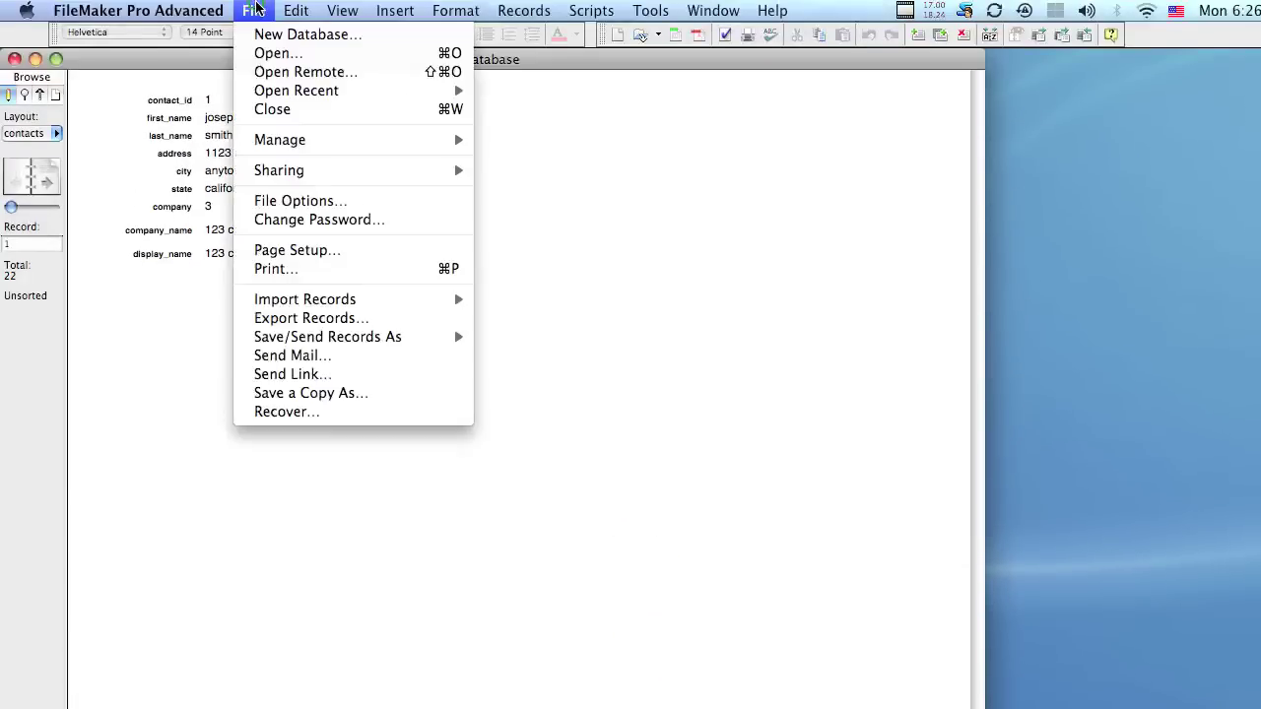
mouse_move(258, 138)
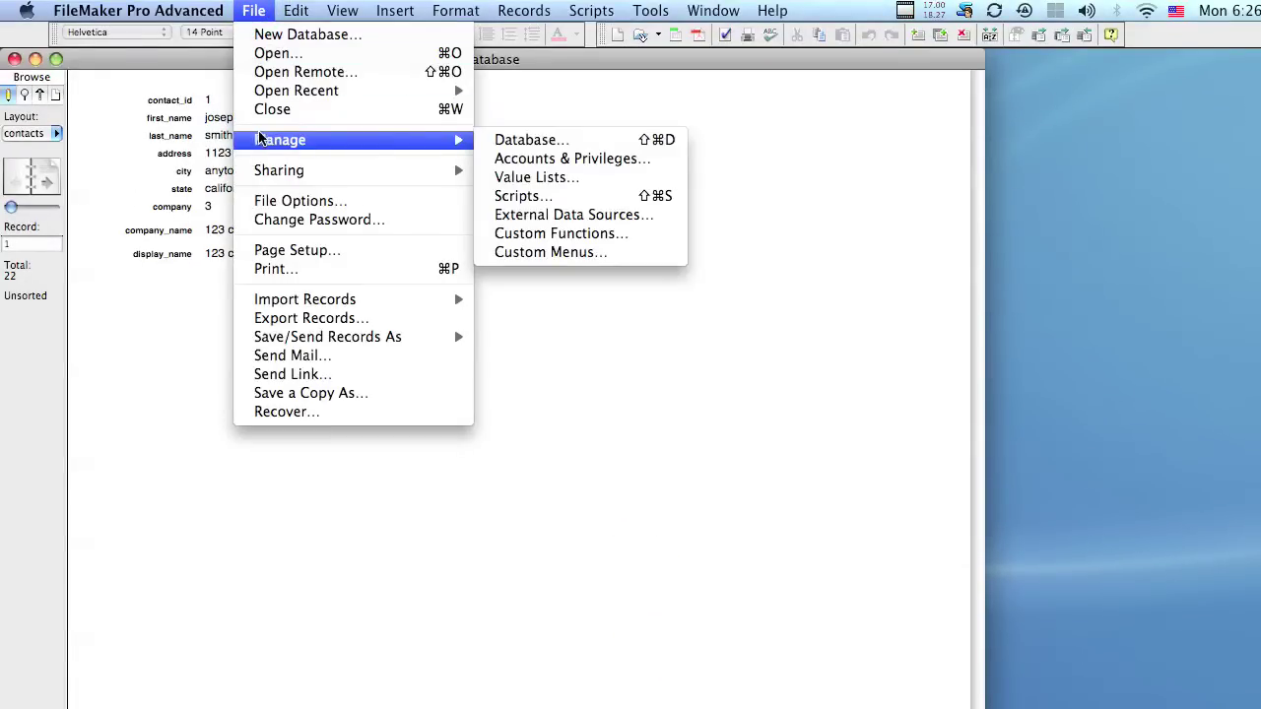
click(516, 143)
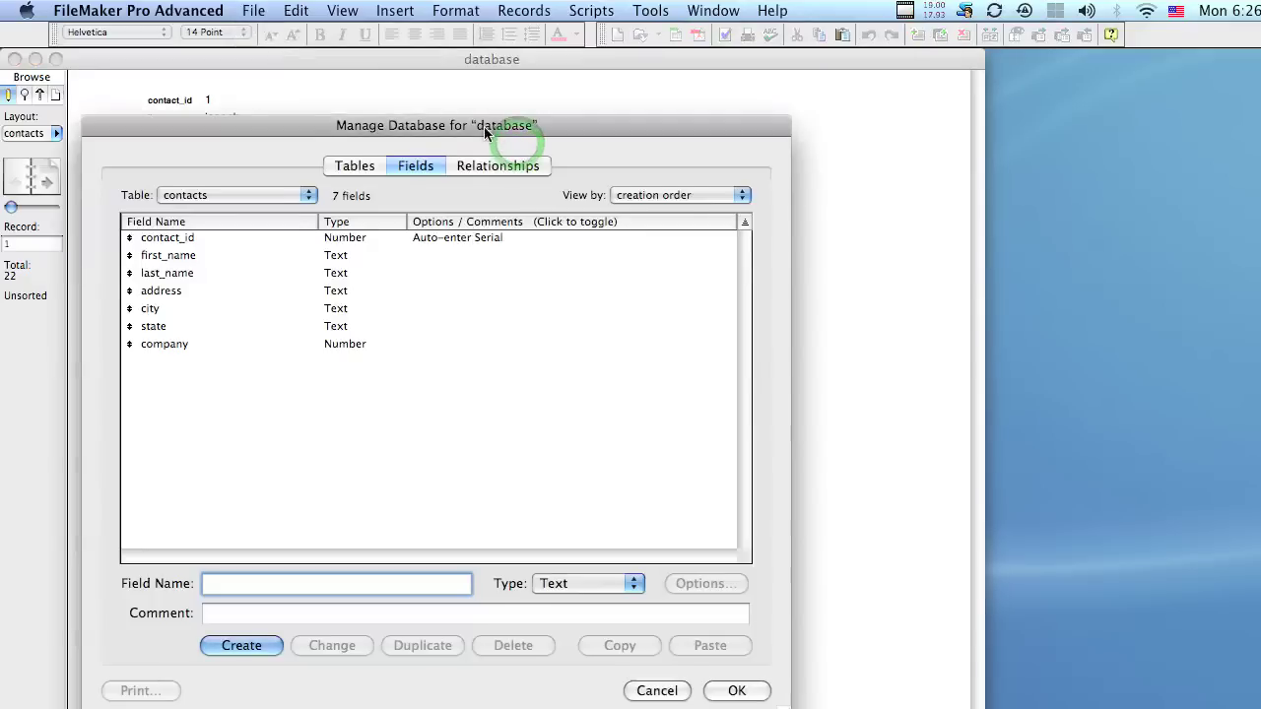
click(220, 408)
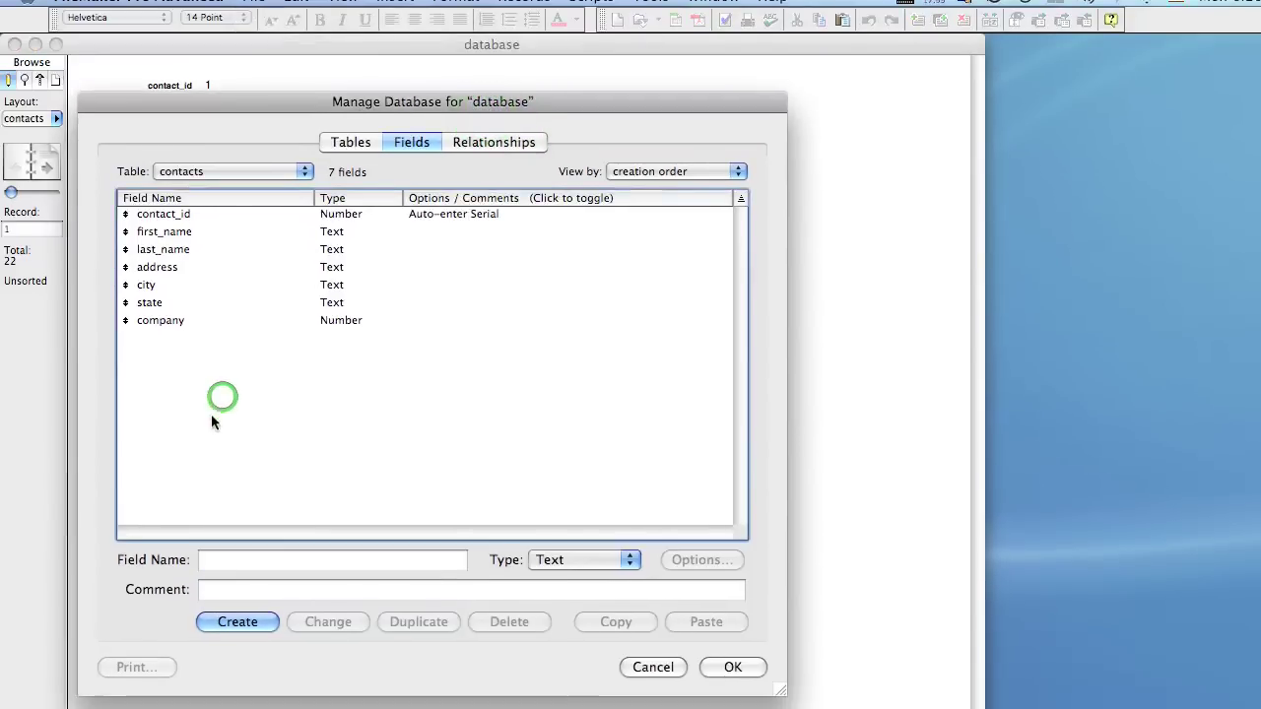
Create a new empty table named 'files' in the Tables tab.
click(352, 157)
click(291, 357)
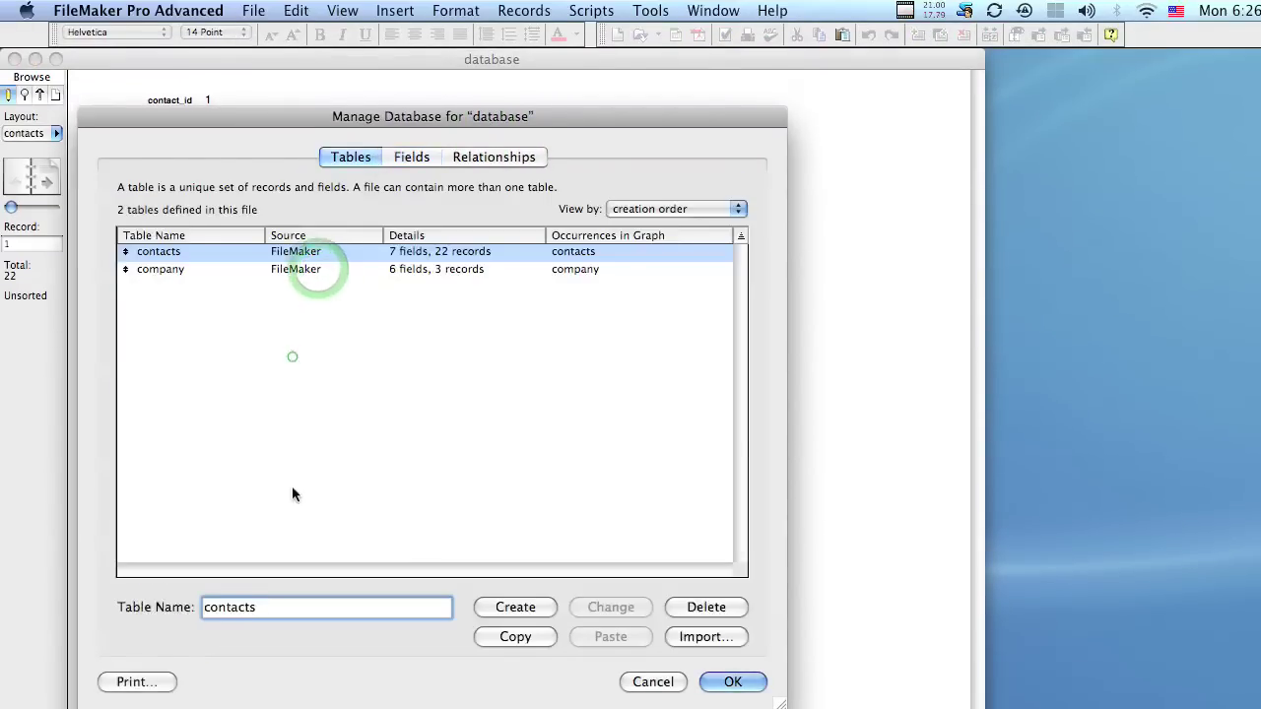
click(283, 675)
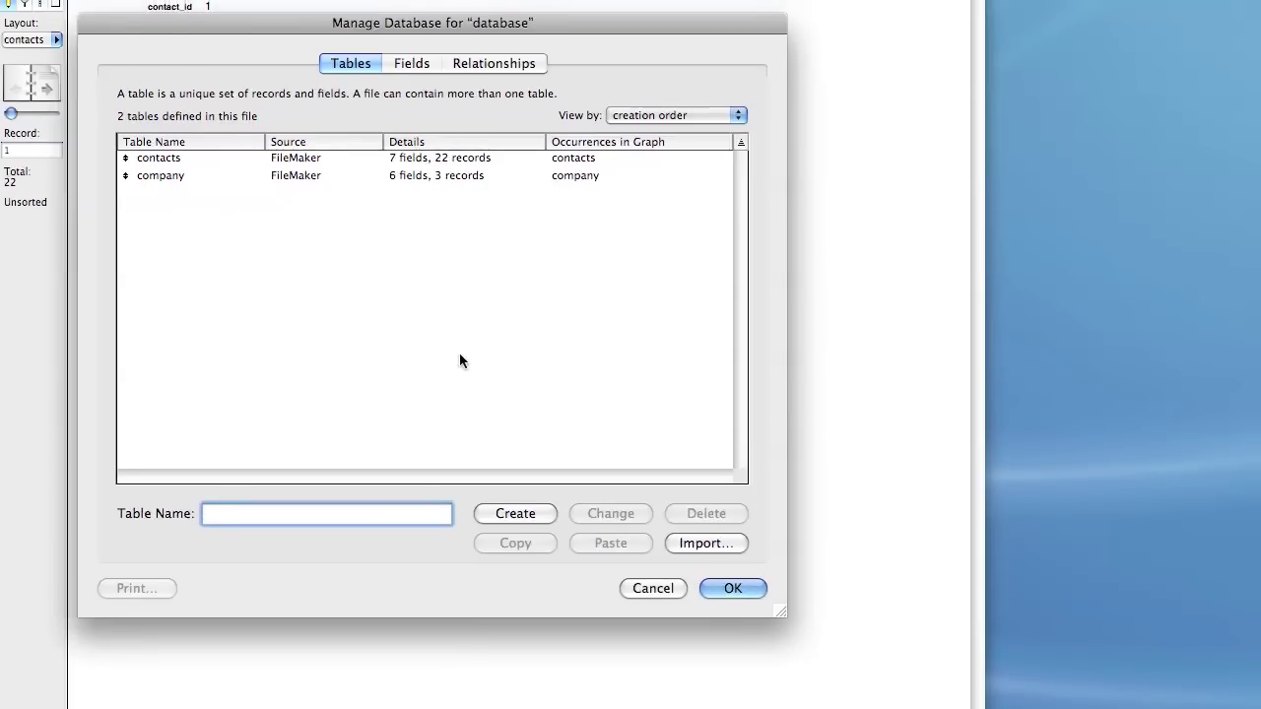
text(files)
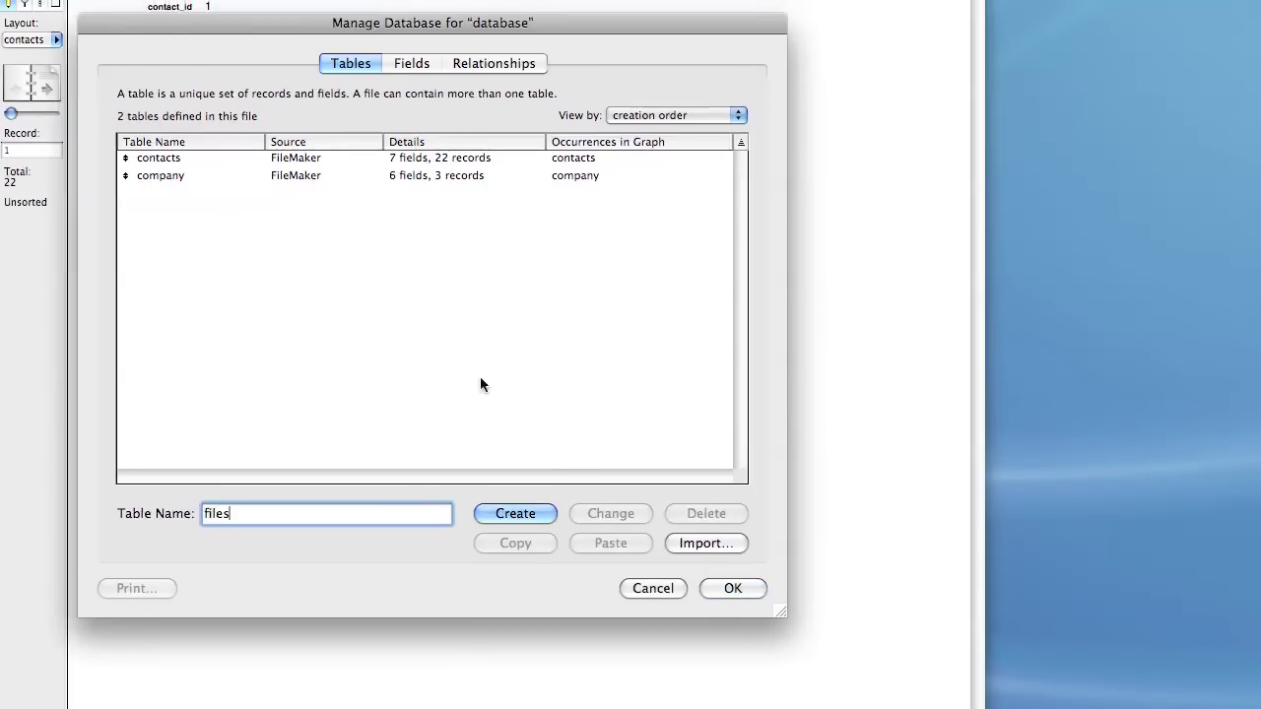
click(514, 509)
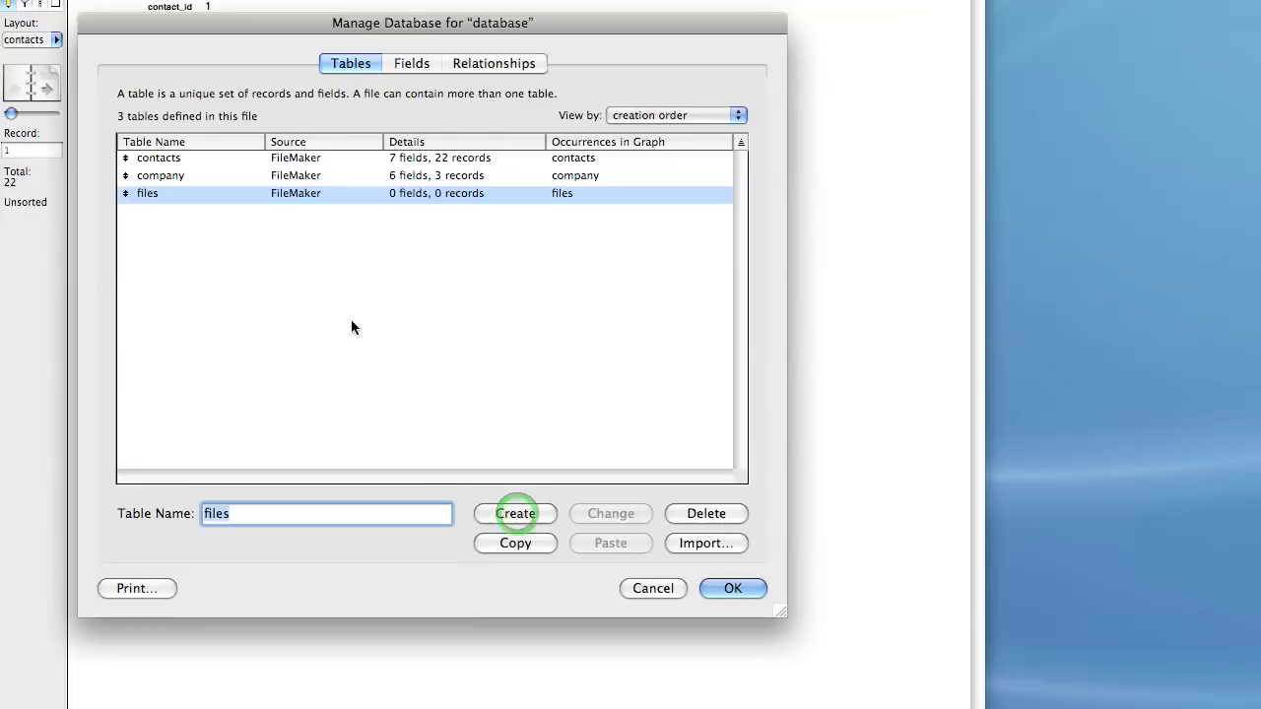
Open the files table's field list and leave the new field's type as Text.
double_click(161, 193)
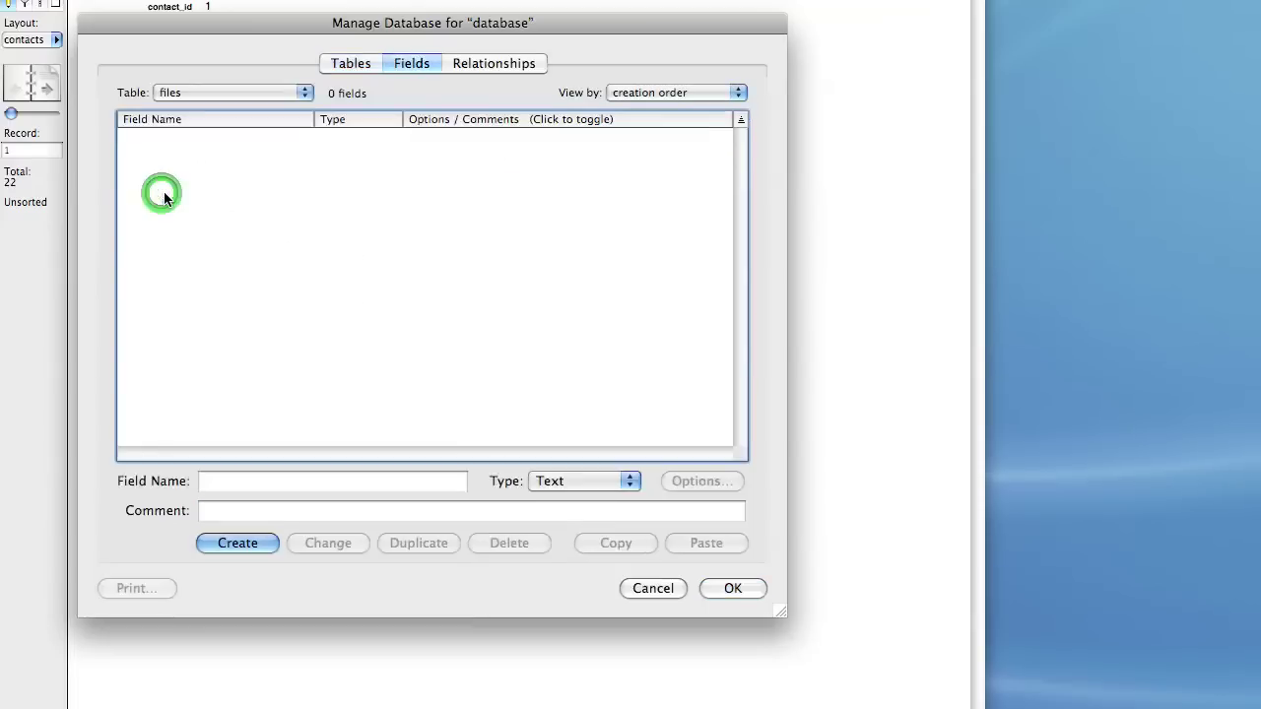
click(316, 306)
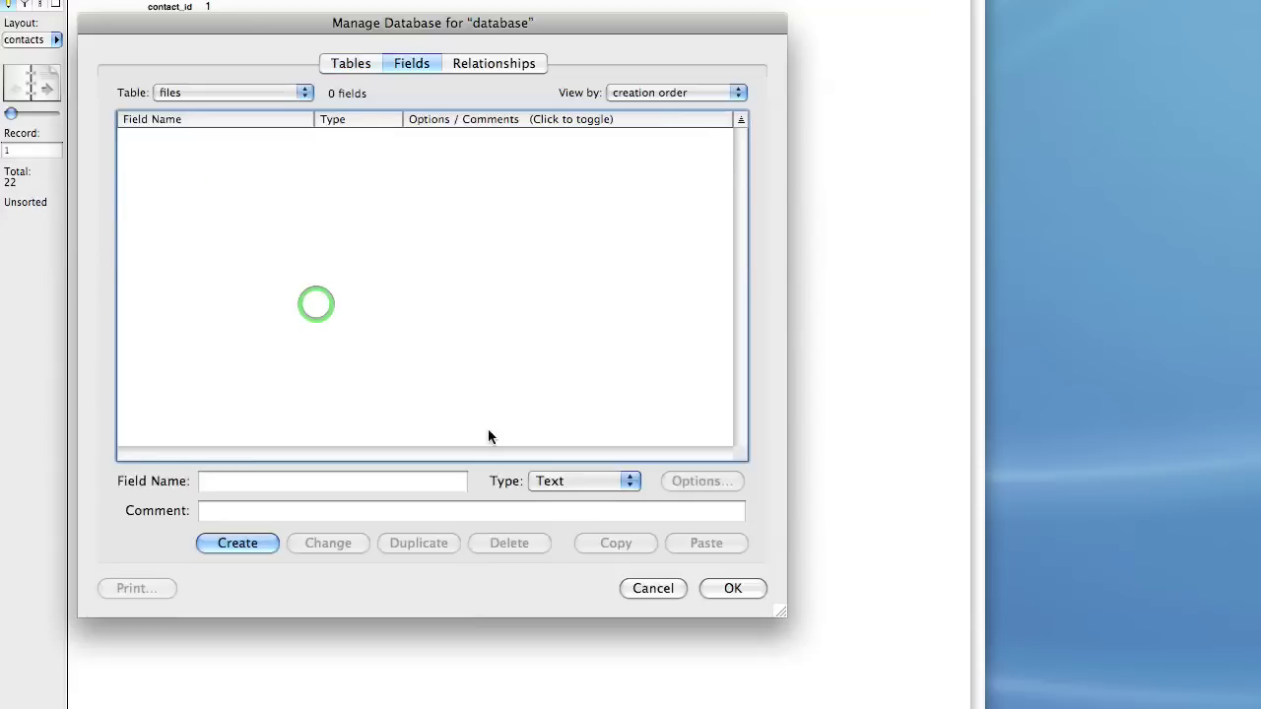
click(593, 482)
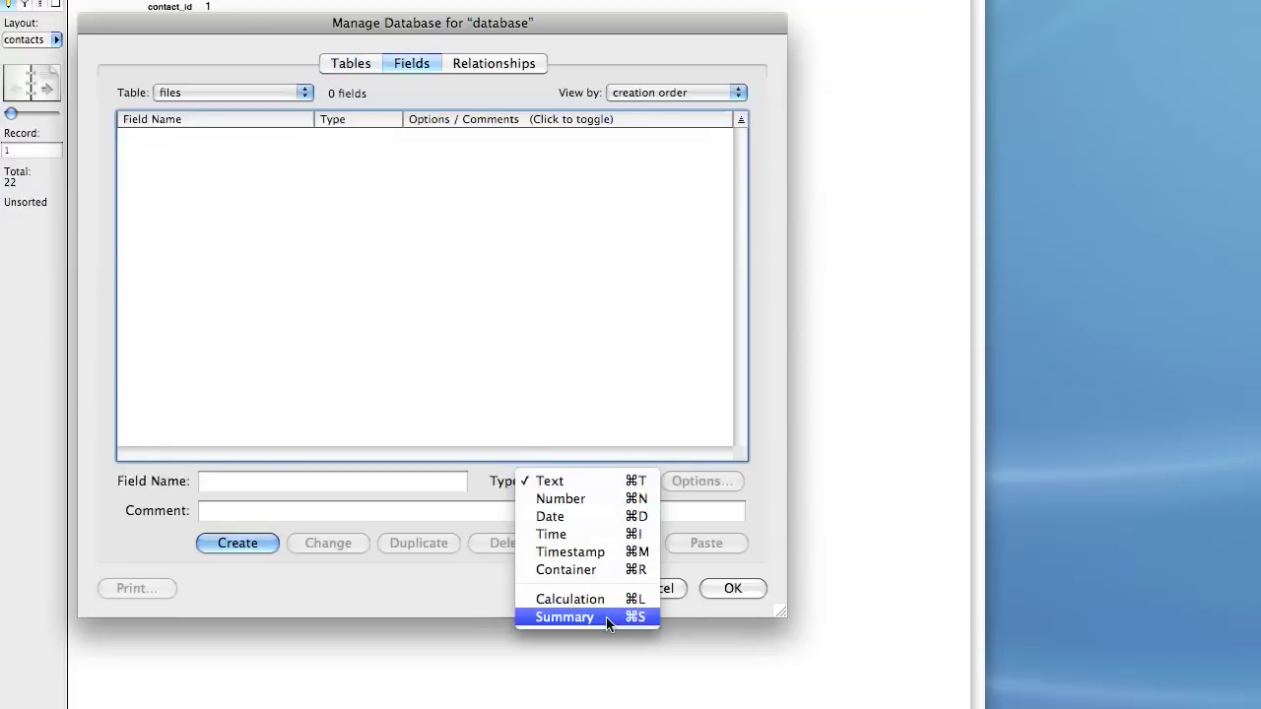
click(581, 483)
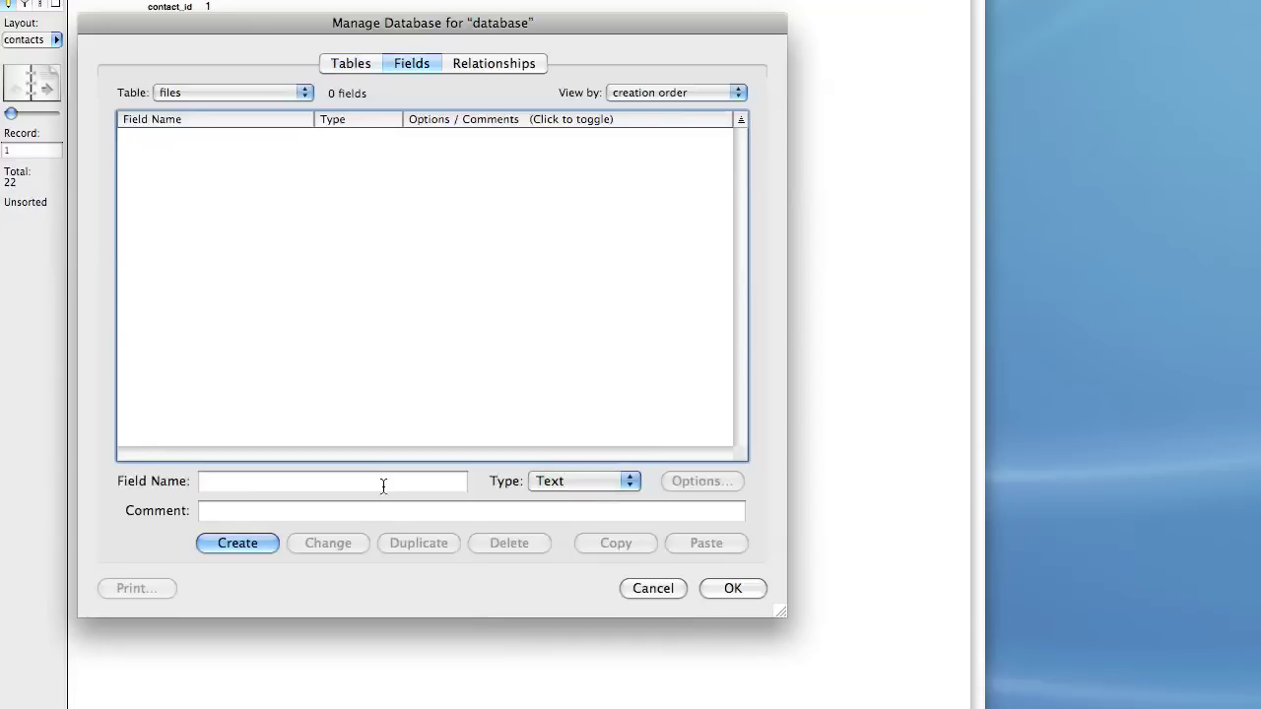
click(589, 488)
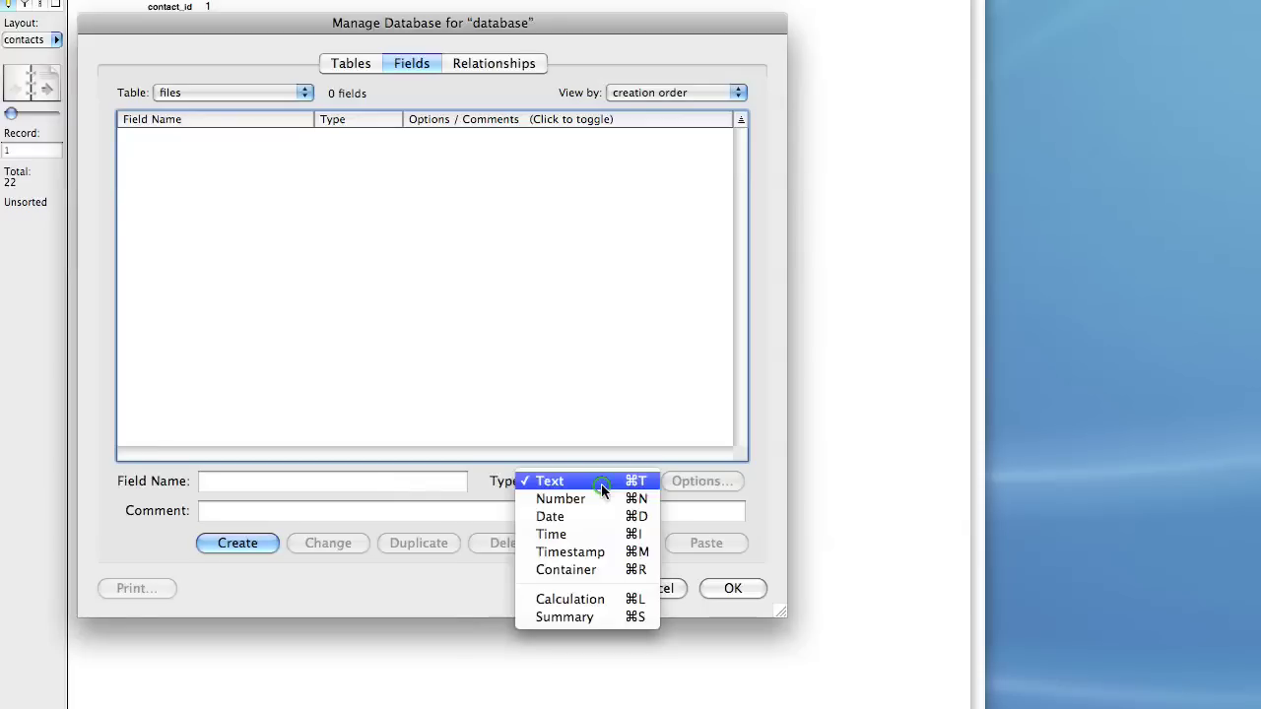
click(453, 478)
click(583, 481)
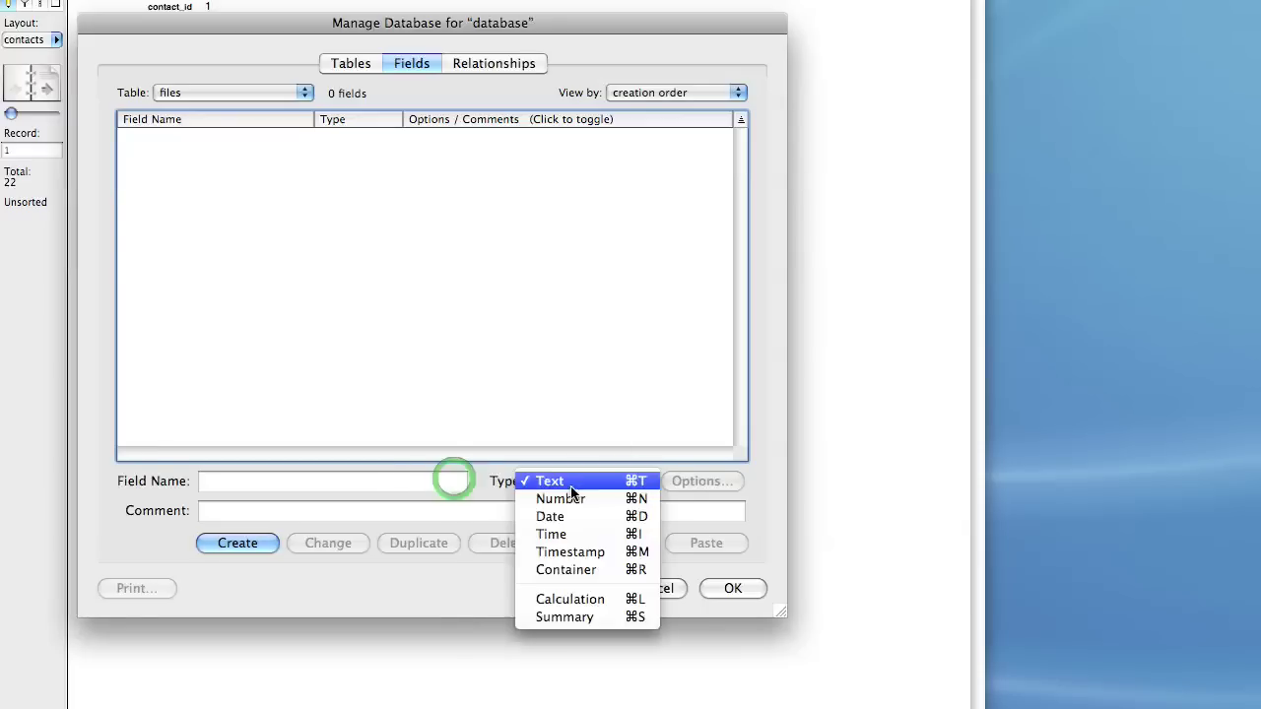
click(493, 479)
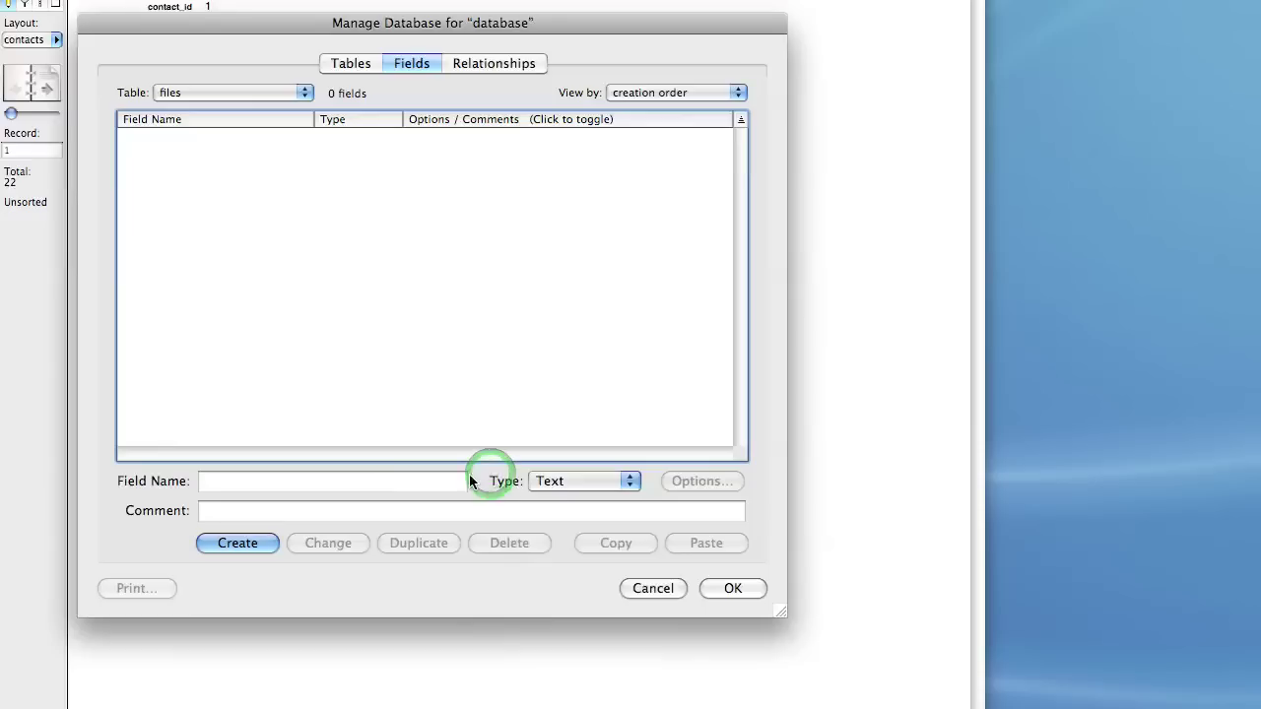
click(565, 484)
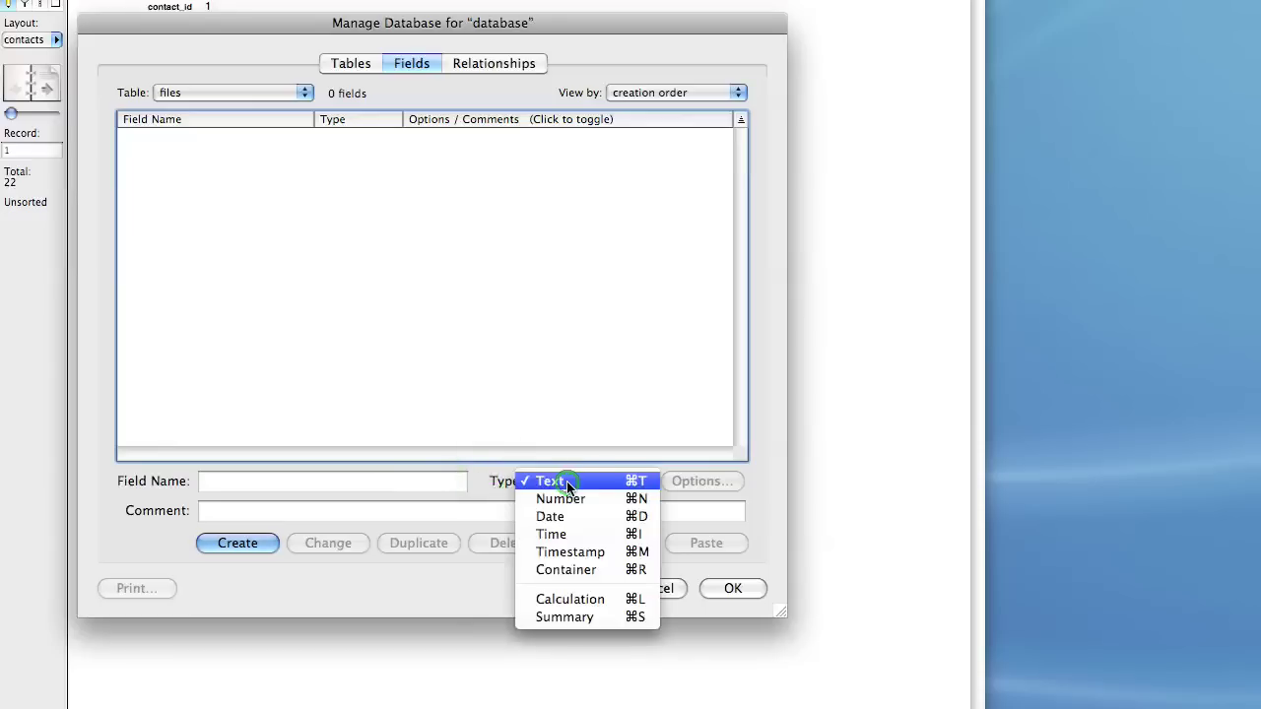
click(482, 478)
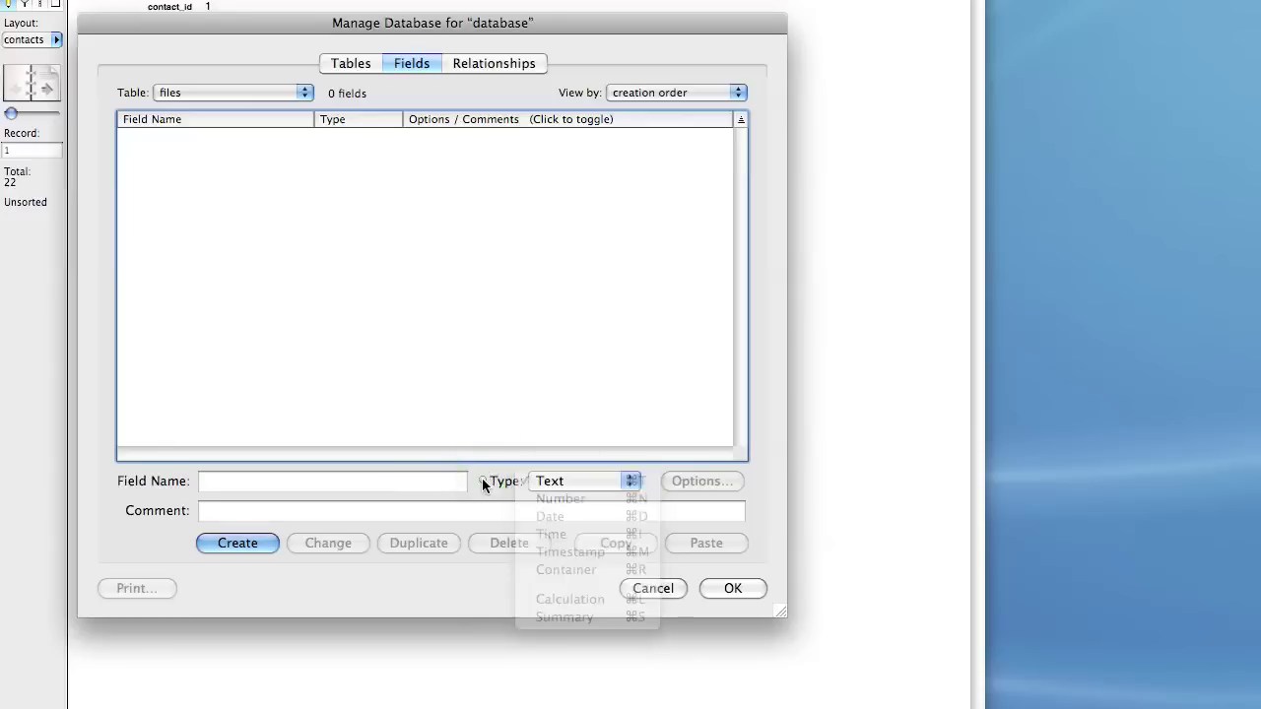
Create the Text field 'textField' in the files table.
click(425, 479)
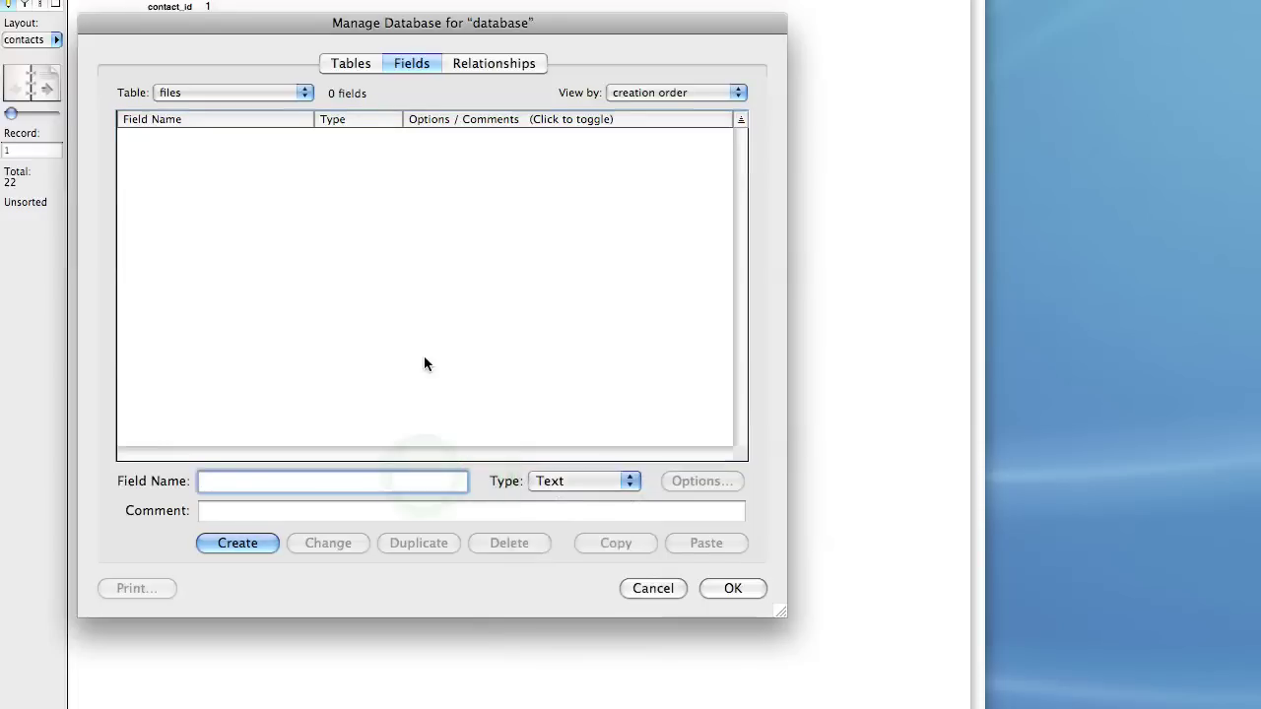
text(textField)
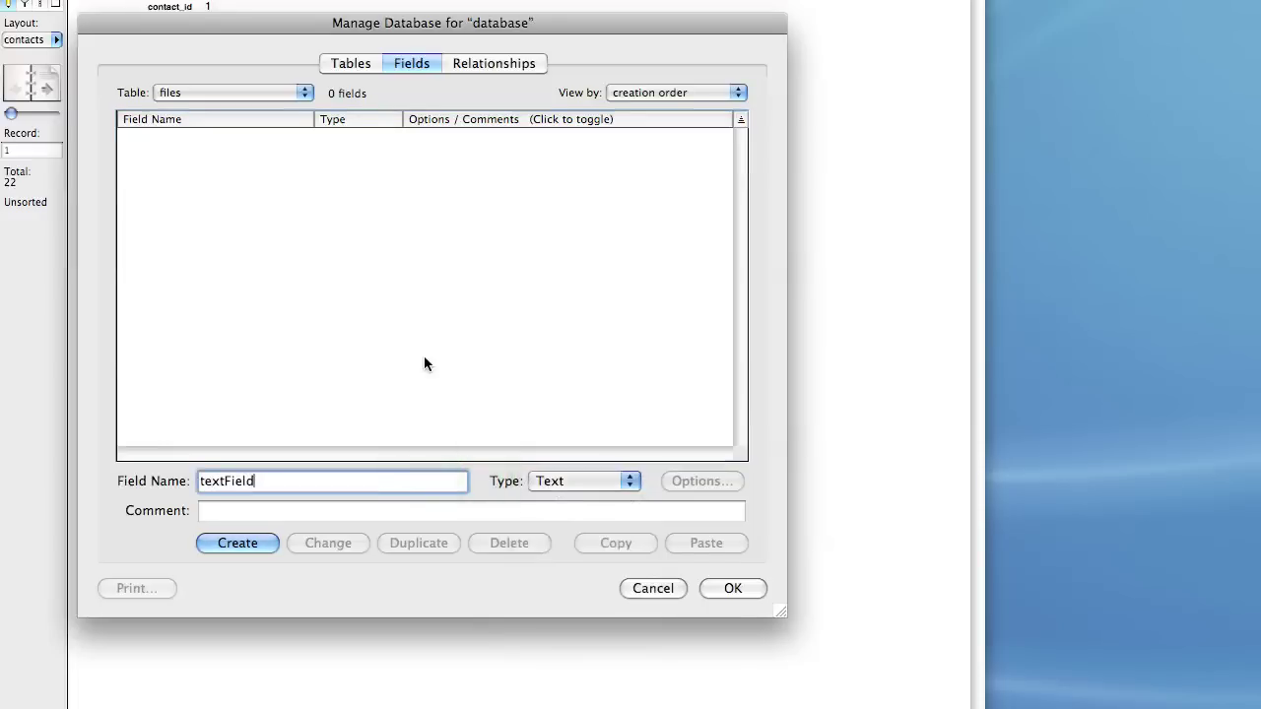
click(237, 542)
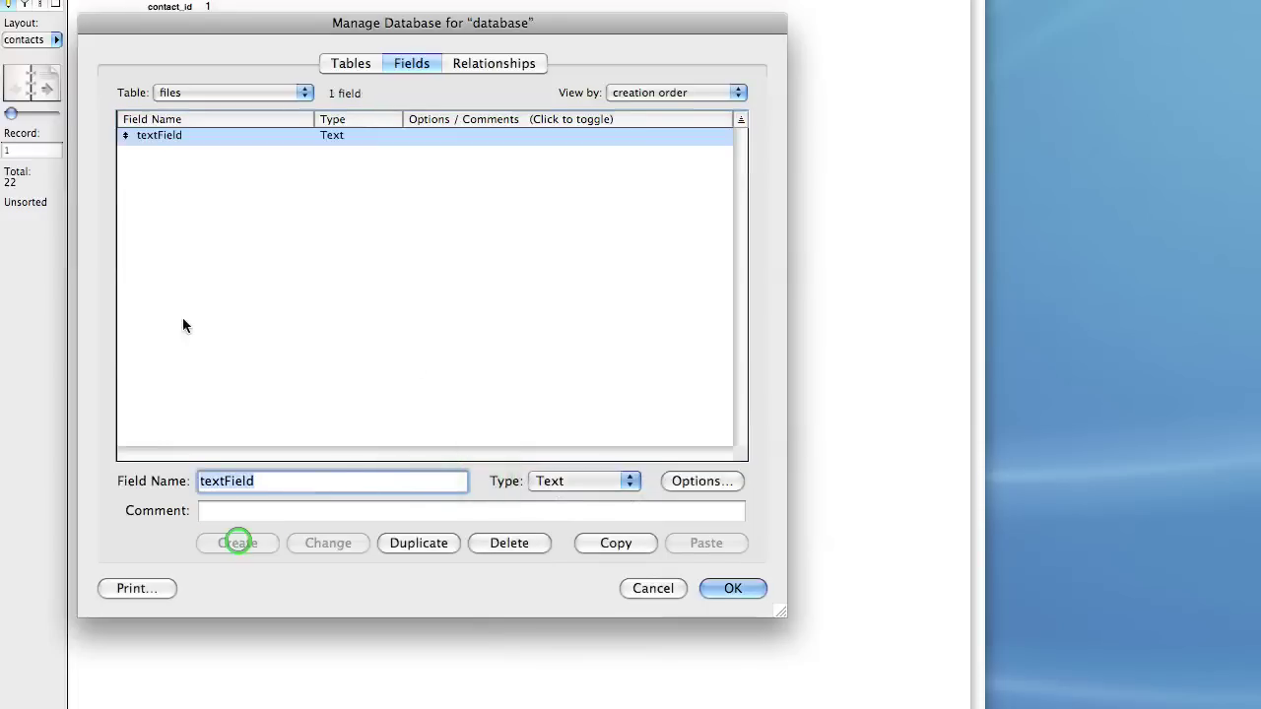
click(315, 222)
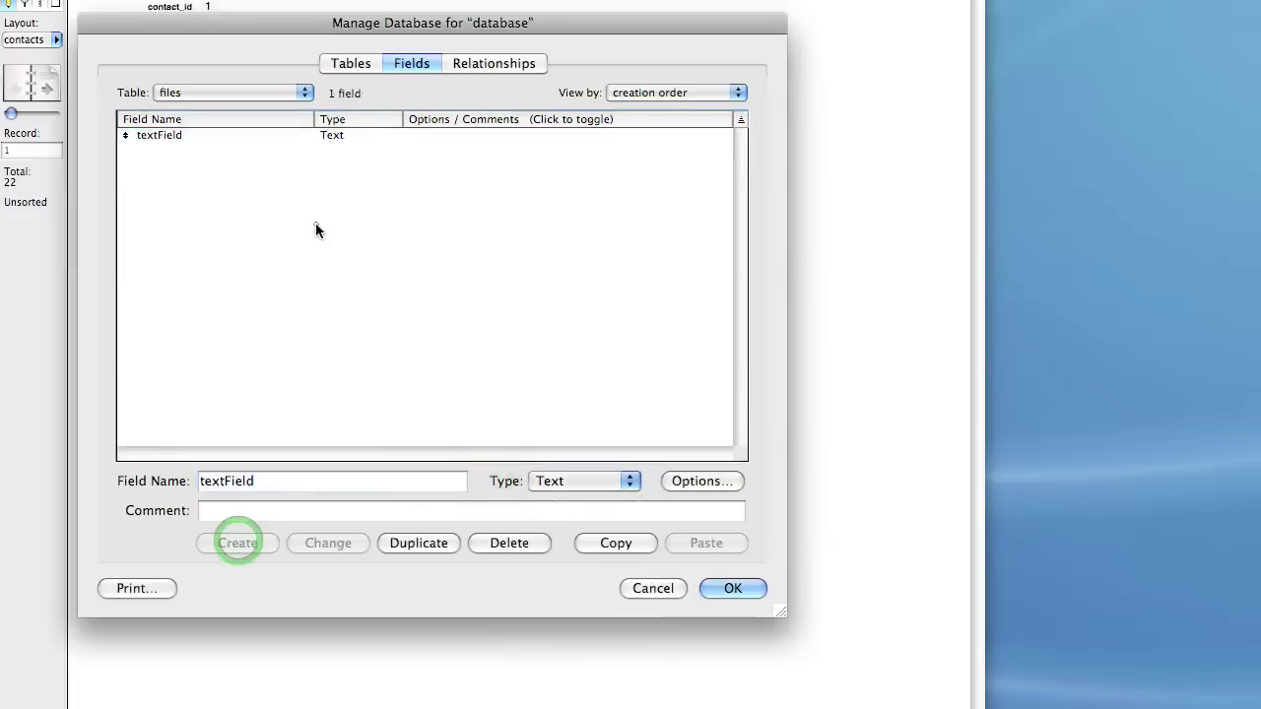
In textField's options, enable auto-enter on creation with Account Name.
click(270, 134)
double_click(331, 135)
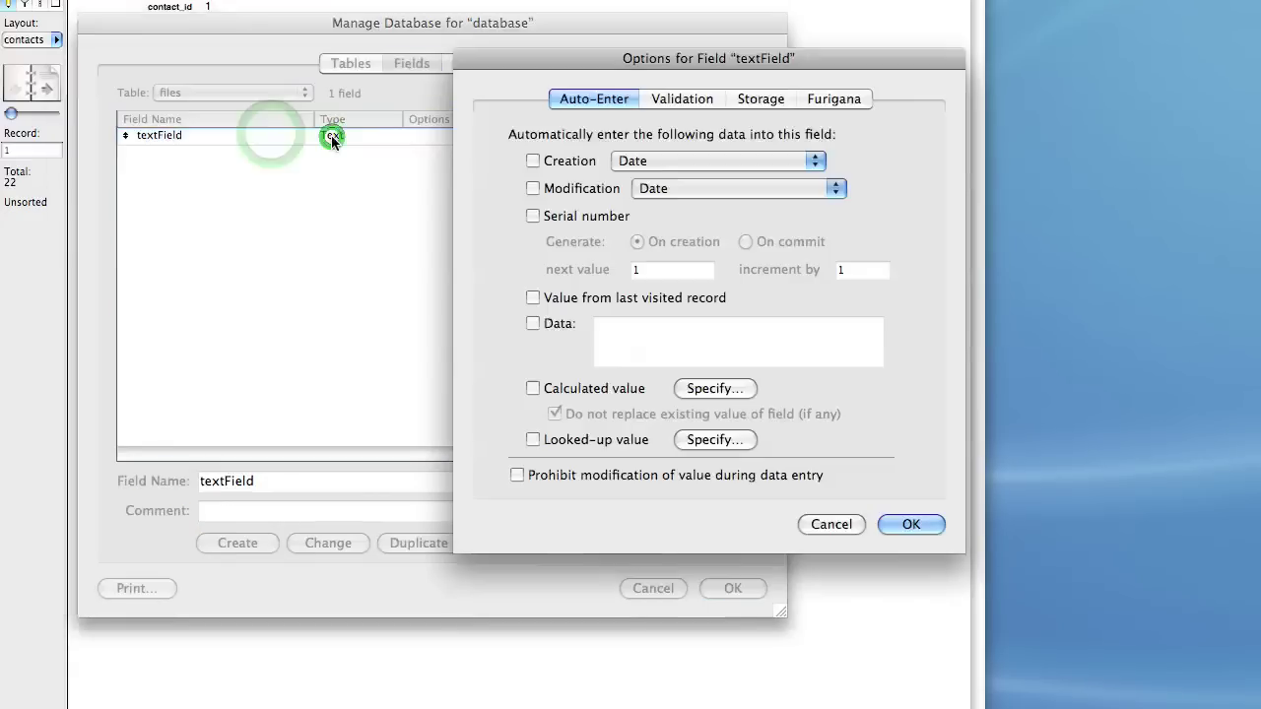
drag(596, 62, 264, 104)
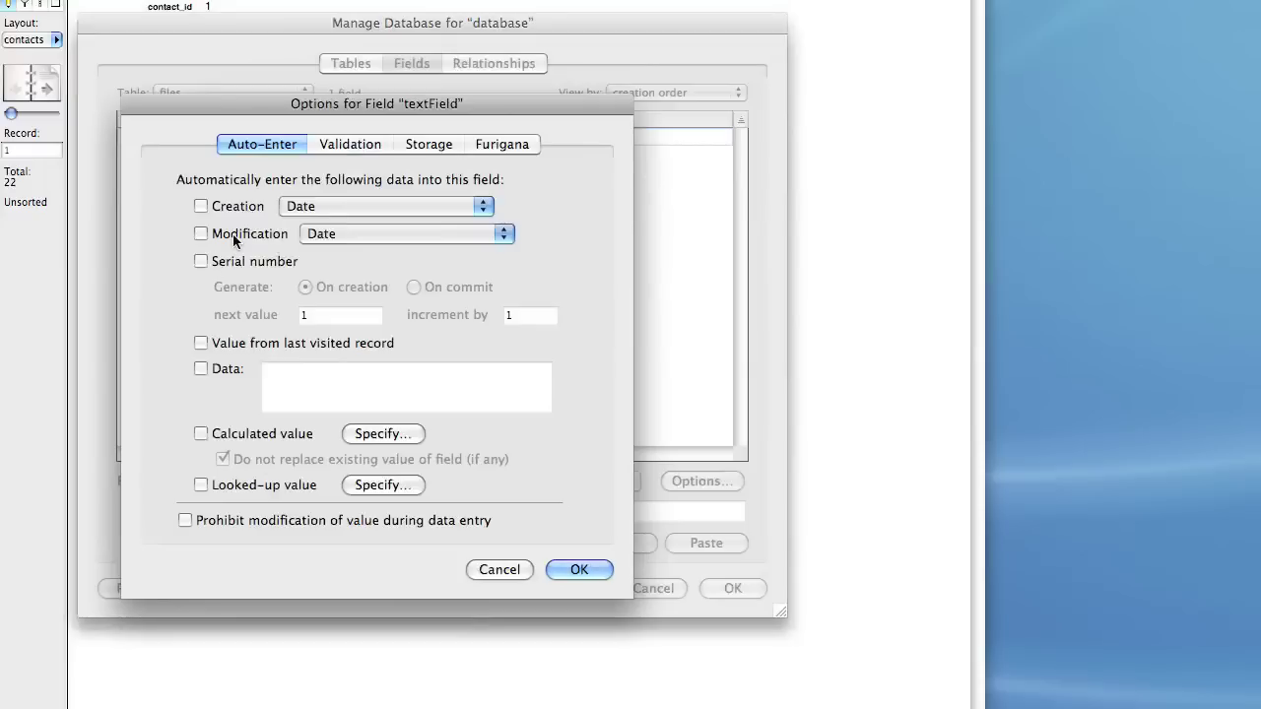
click(224, 203)
click(329, 204)
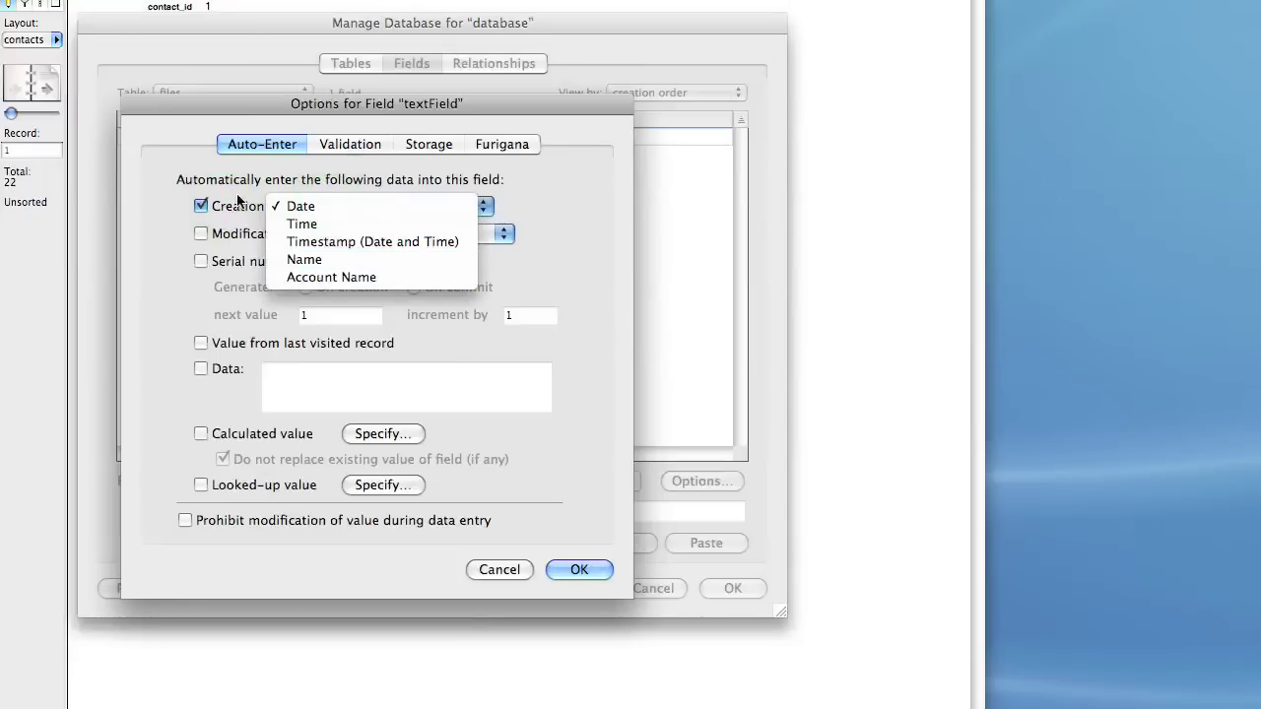
click(201, 206)
click(329, 207)
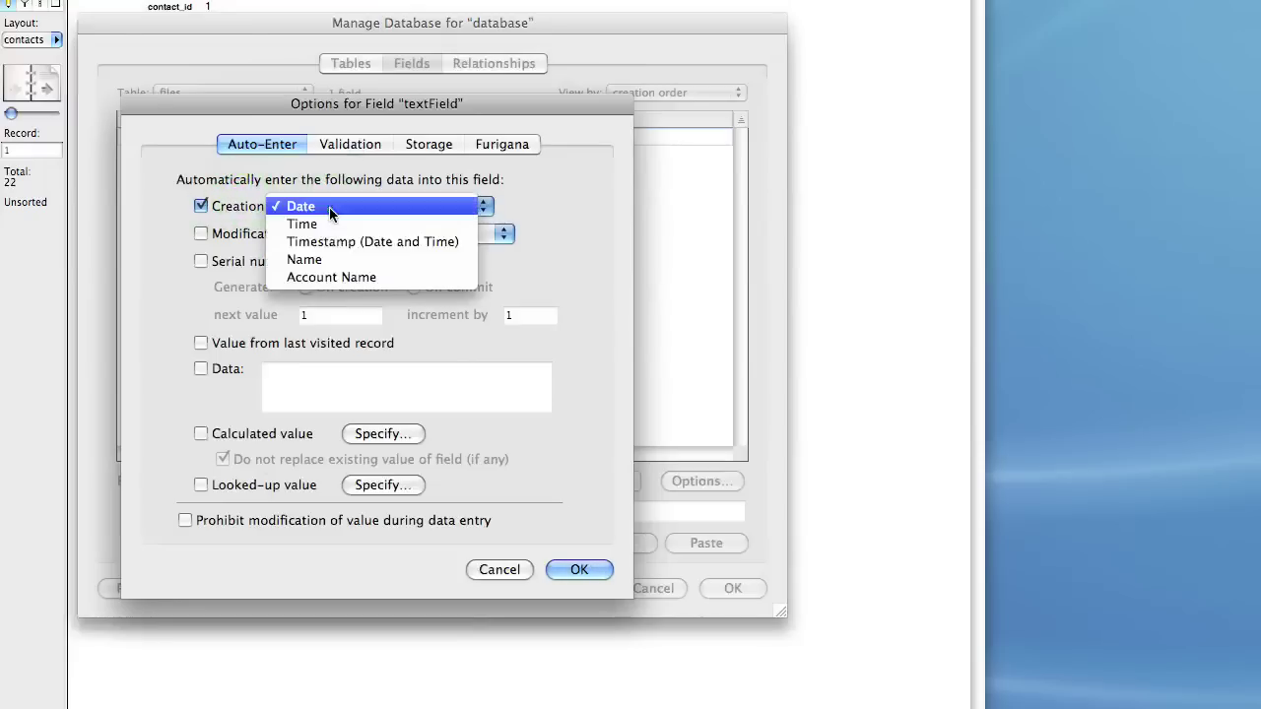
click(330, 279)
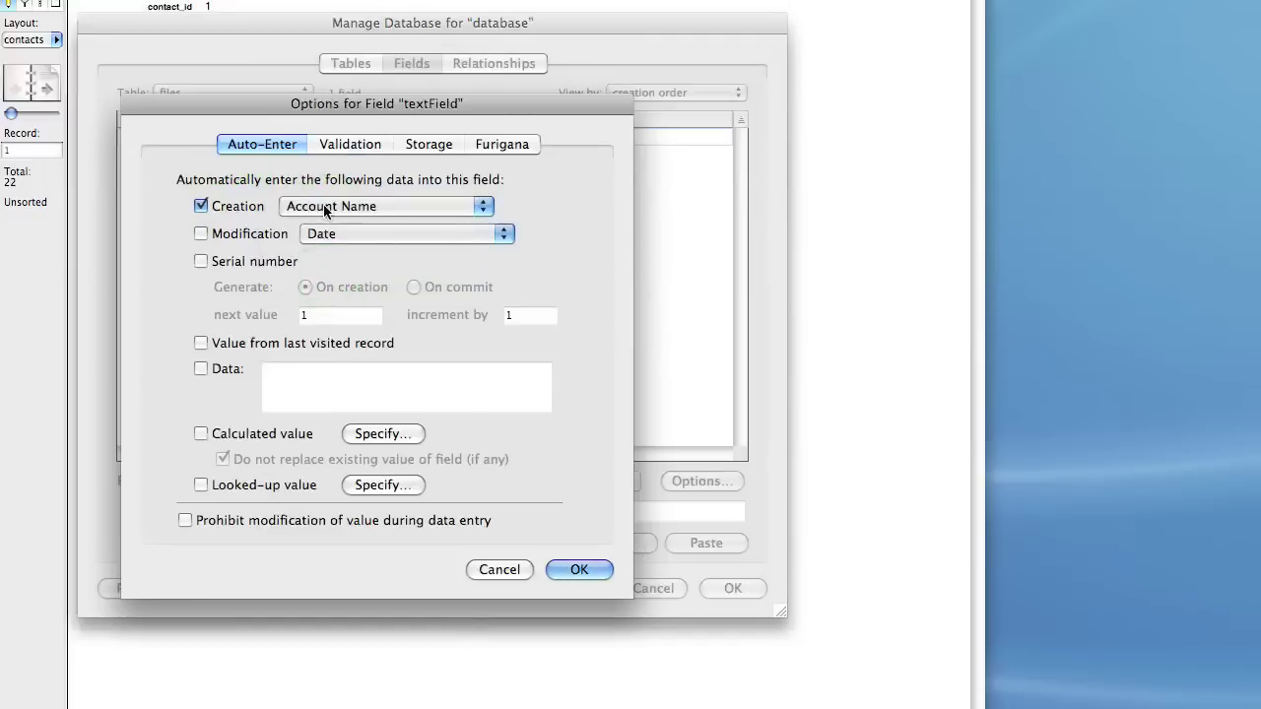
Change textField's creation auto-enter value to Name, then confirm and close Manage Database.
drag(332, 105, 613, 224)
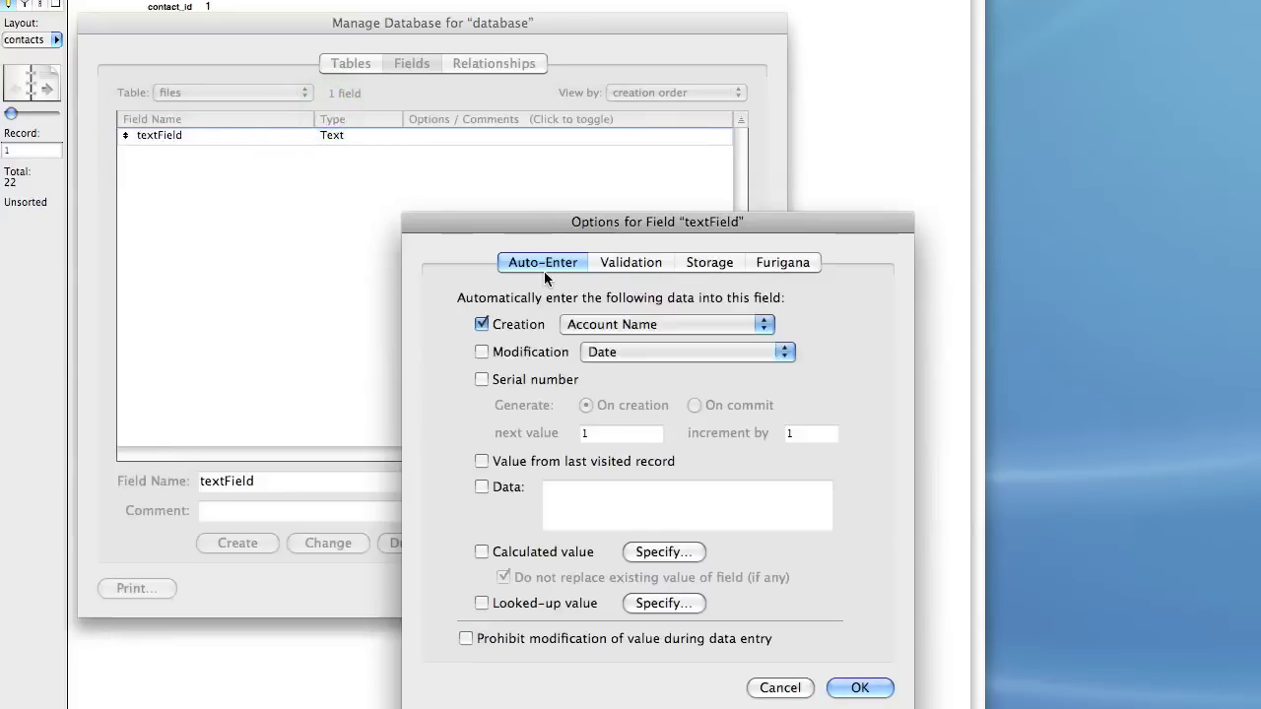
drag(631, 226, 366, 53)
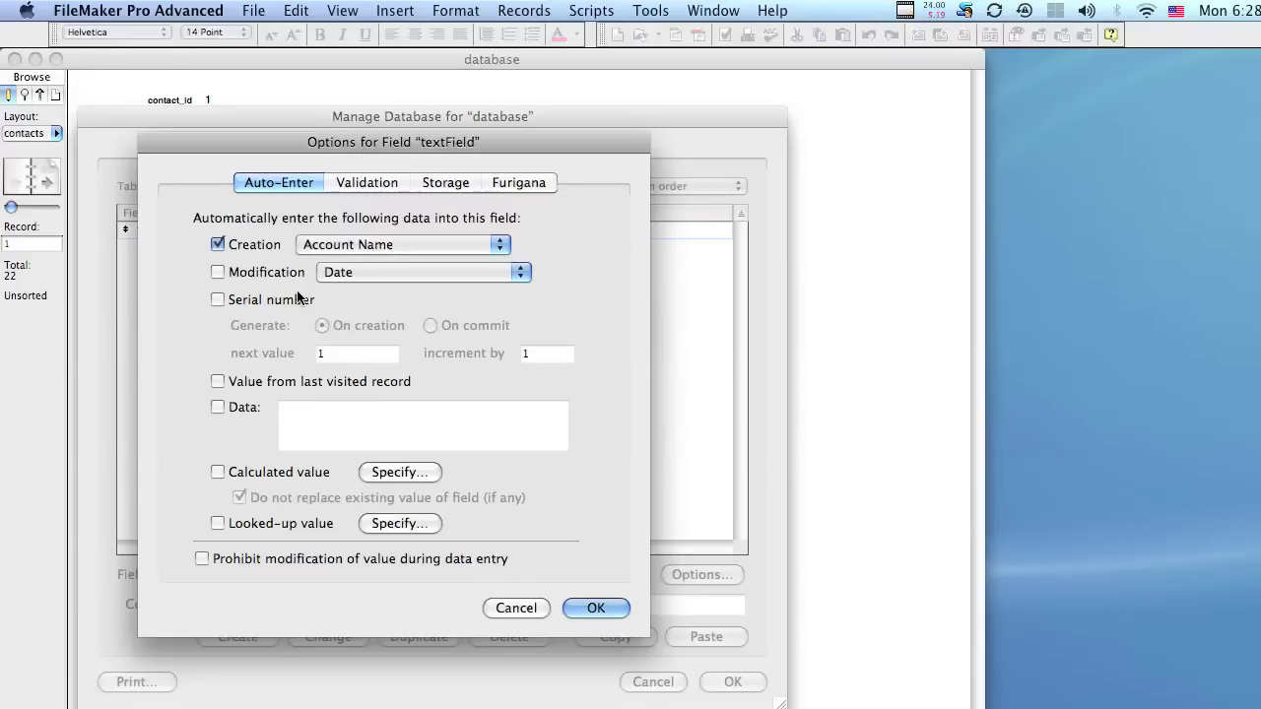
click(325, 247)
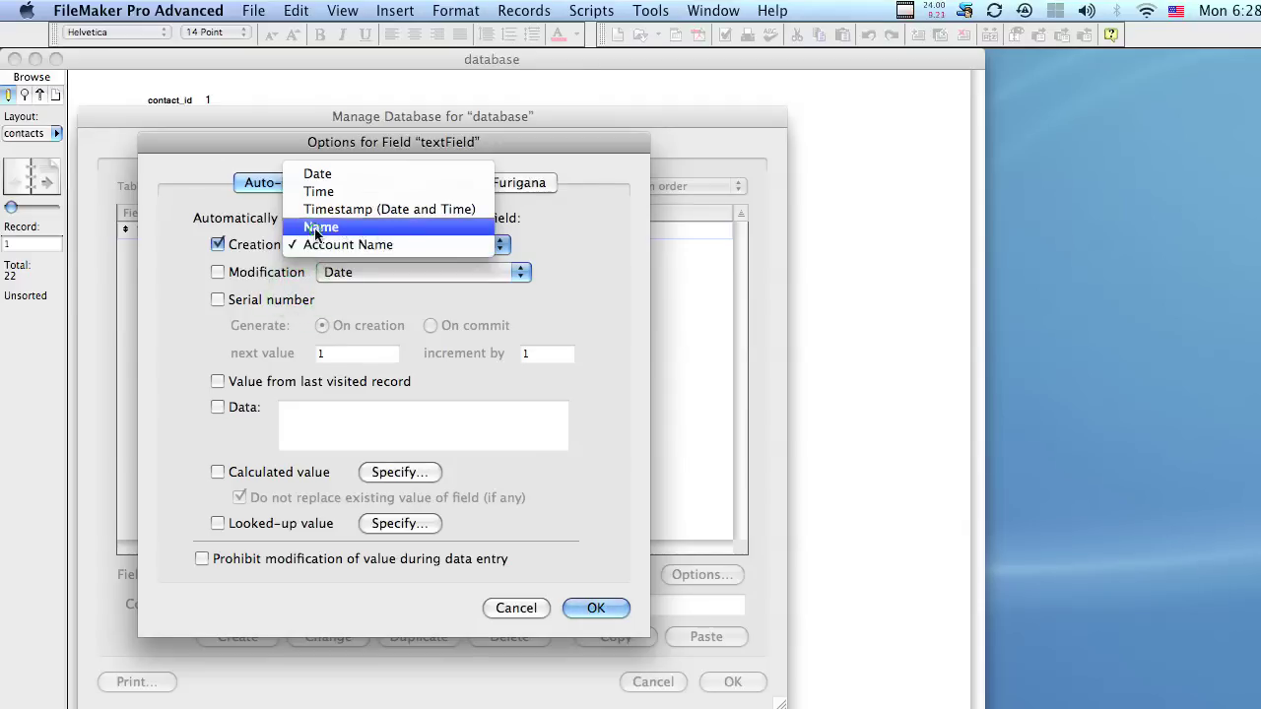
click(359, 227)
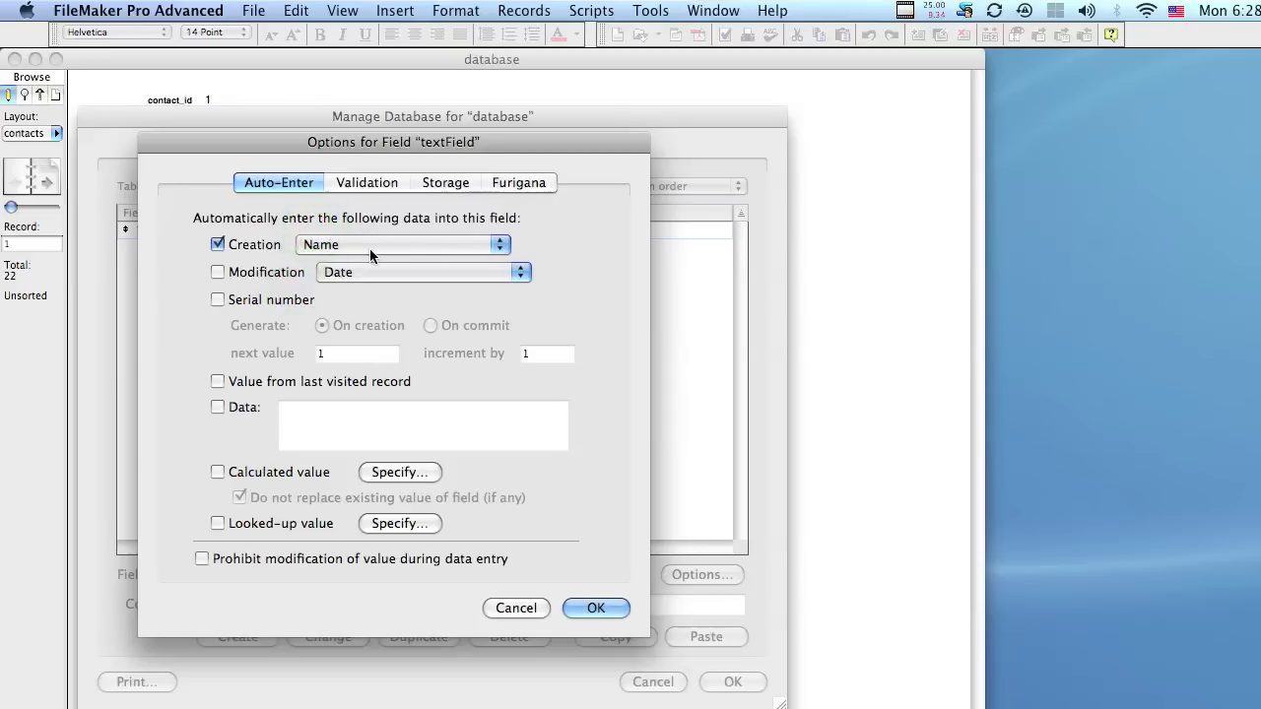
click(370, 248)
click(368, 252)
click(579, 443)
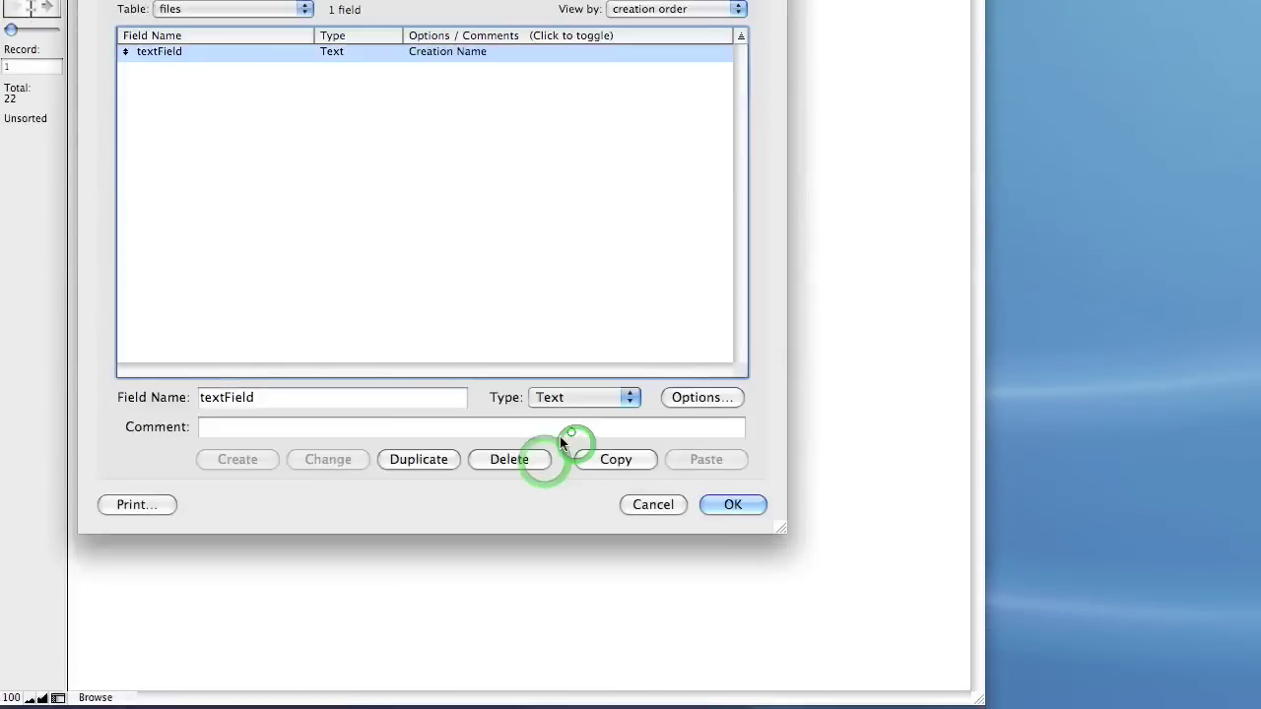
click(733, 505)
click(313, 10)
mouse_move(187, 10)
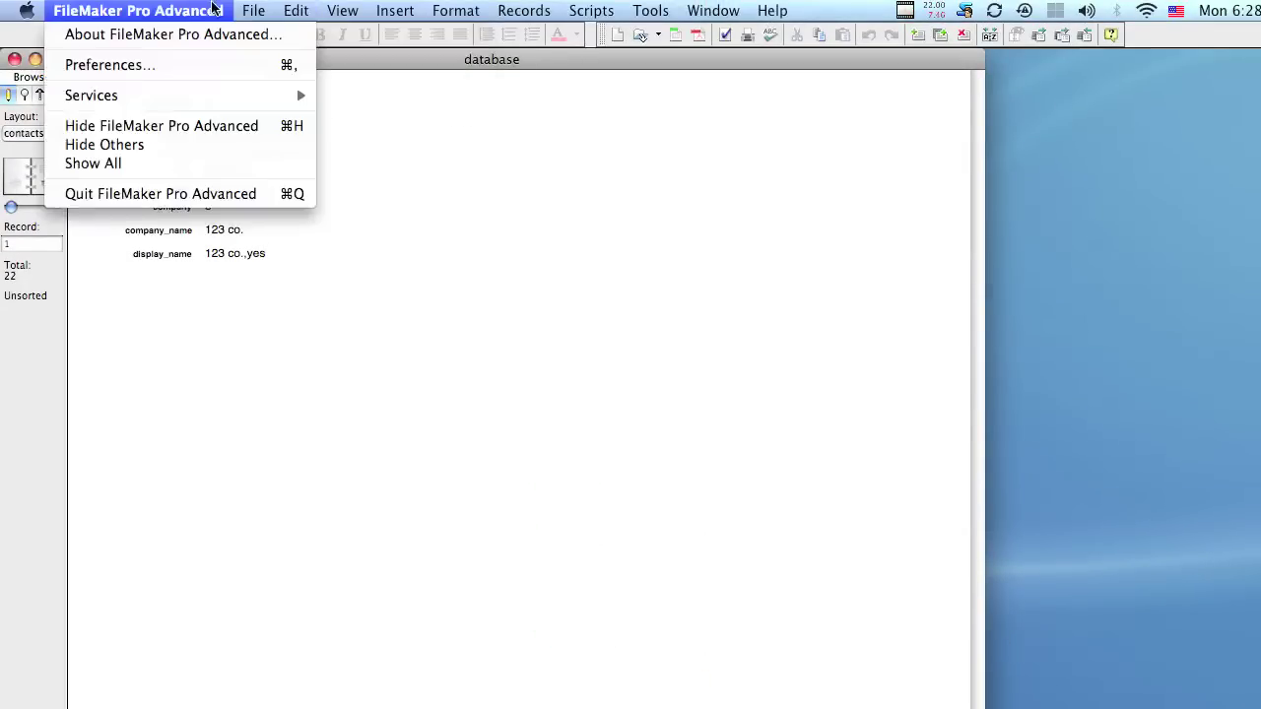
click(160, 66)
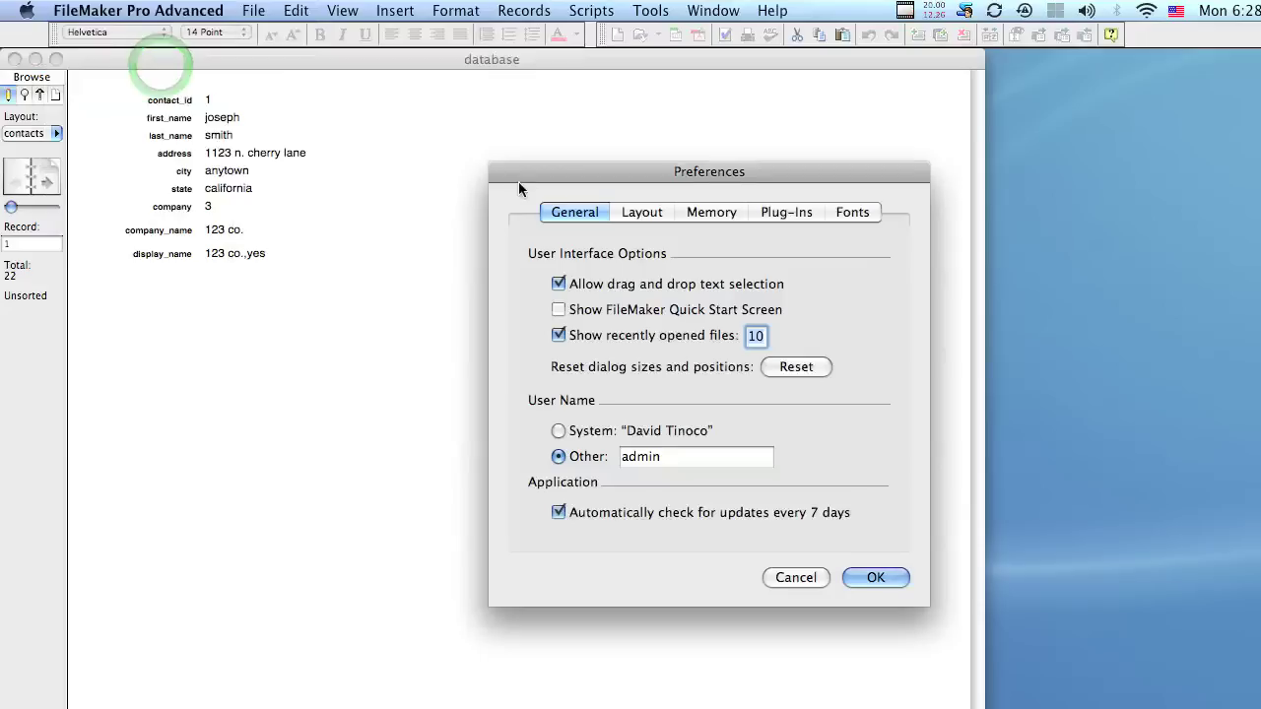
drag(646, 171, 400, 134)
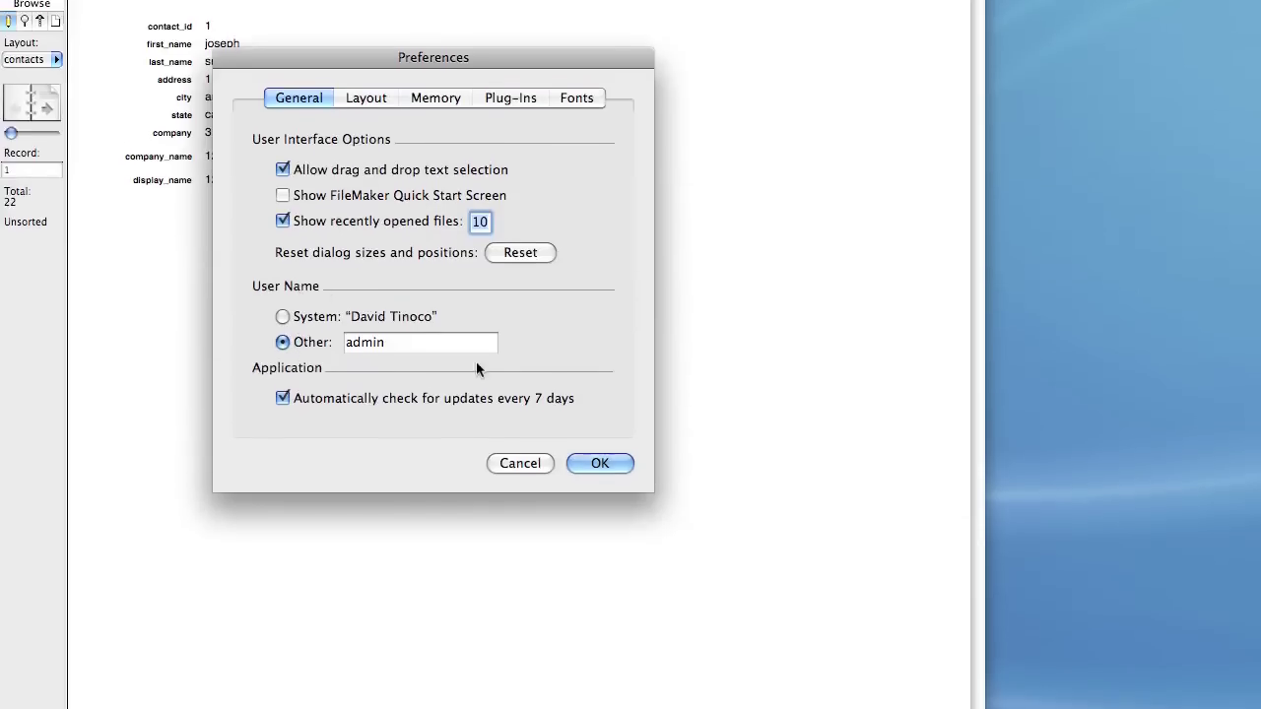
click(514, 481)
click(248, 10)
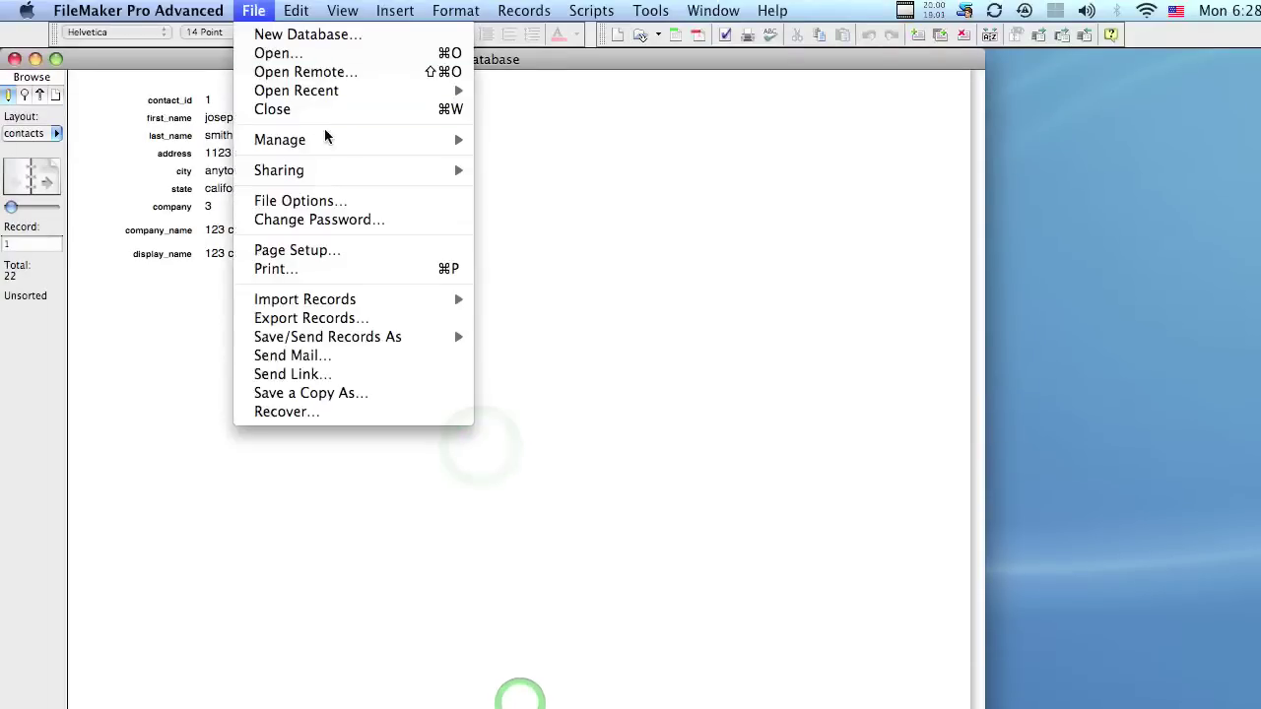
Reopen Manage Database on the files table's field list.
mouse_move(380, 138)
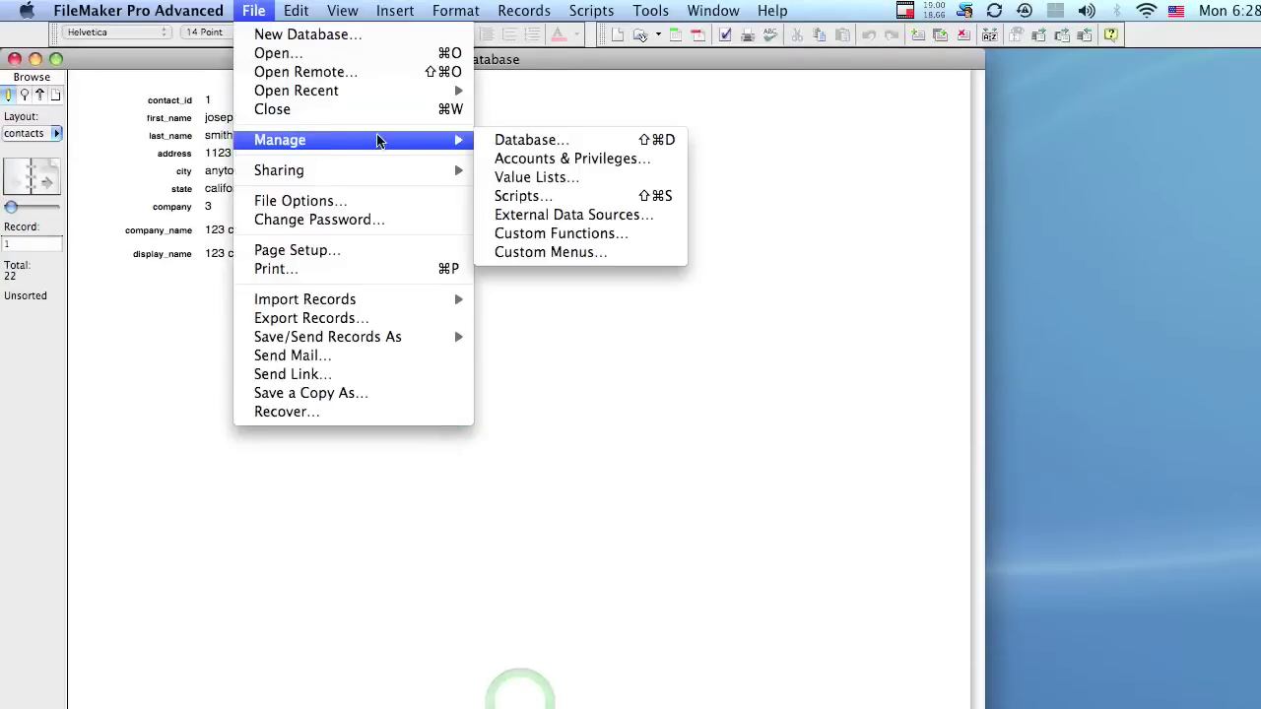
click(588, 141)
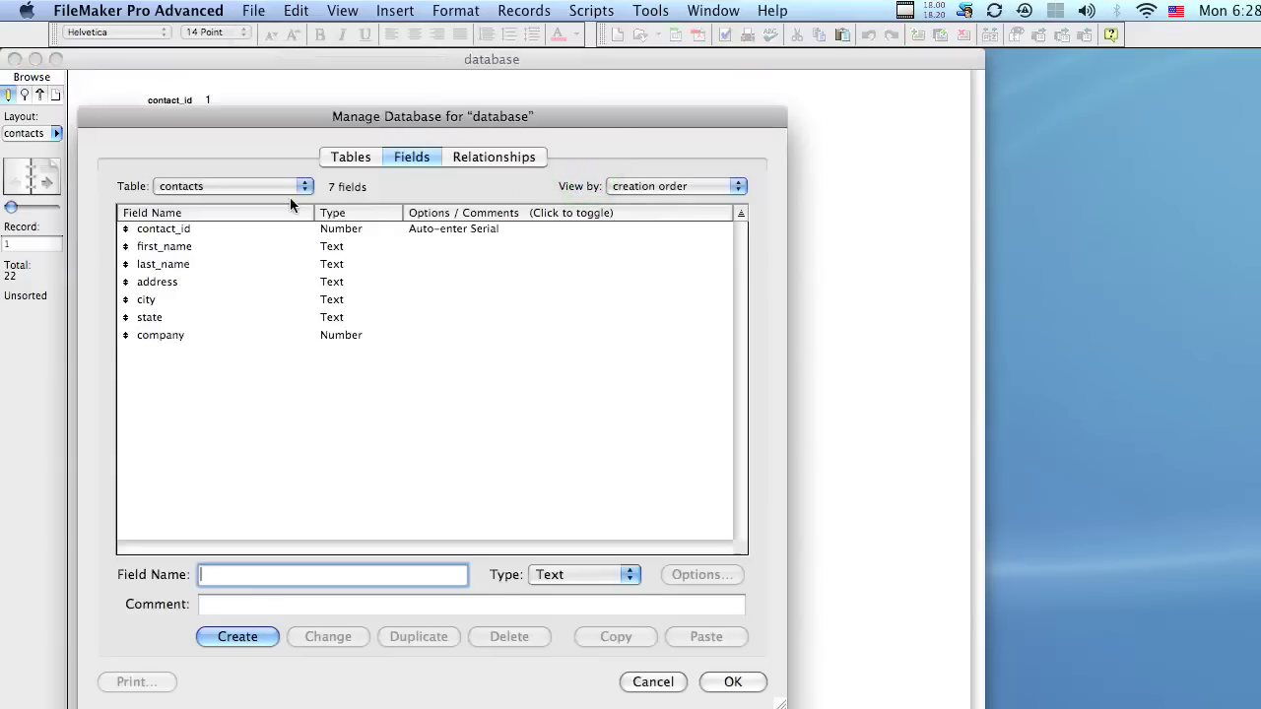
click(350, 157)
double_click(158, 284)
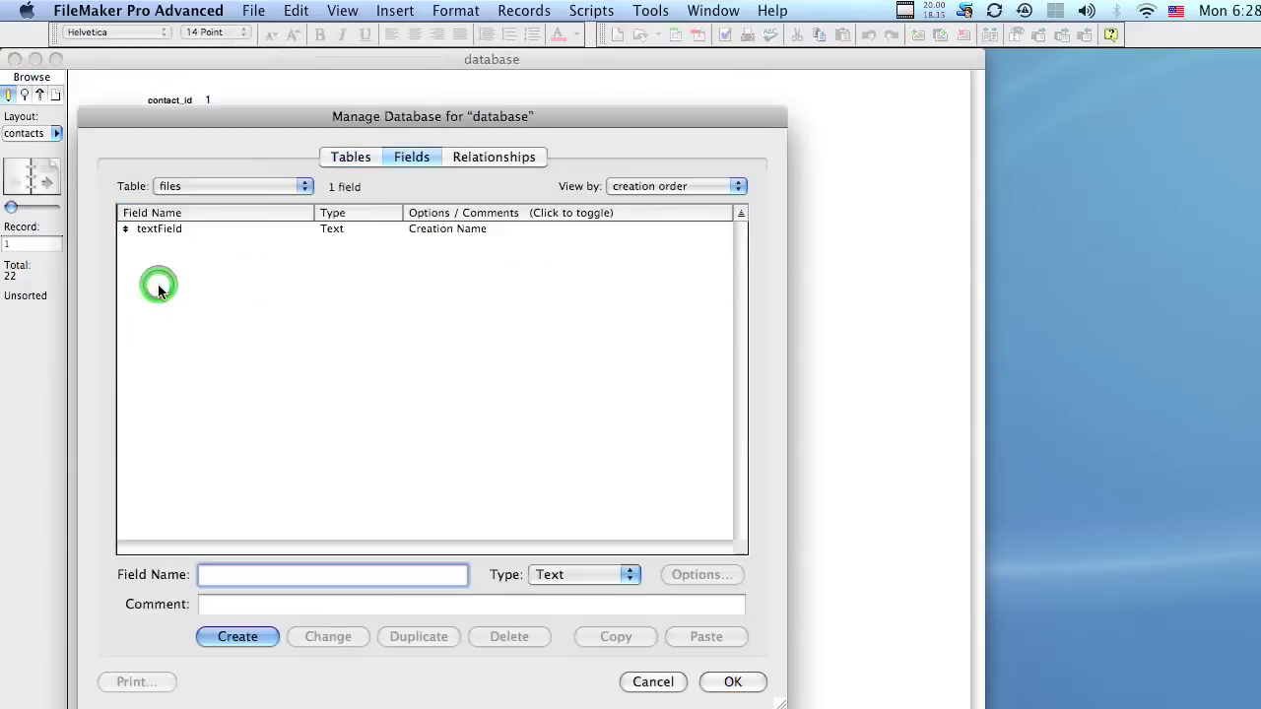
Uncheck Creation auto-entry in textField's options and confirm.
double_click(187, 227)
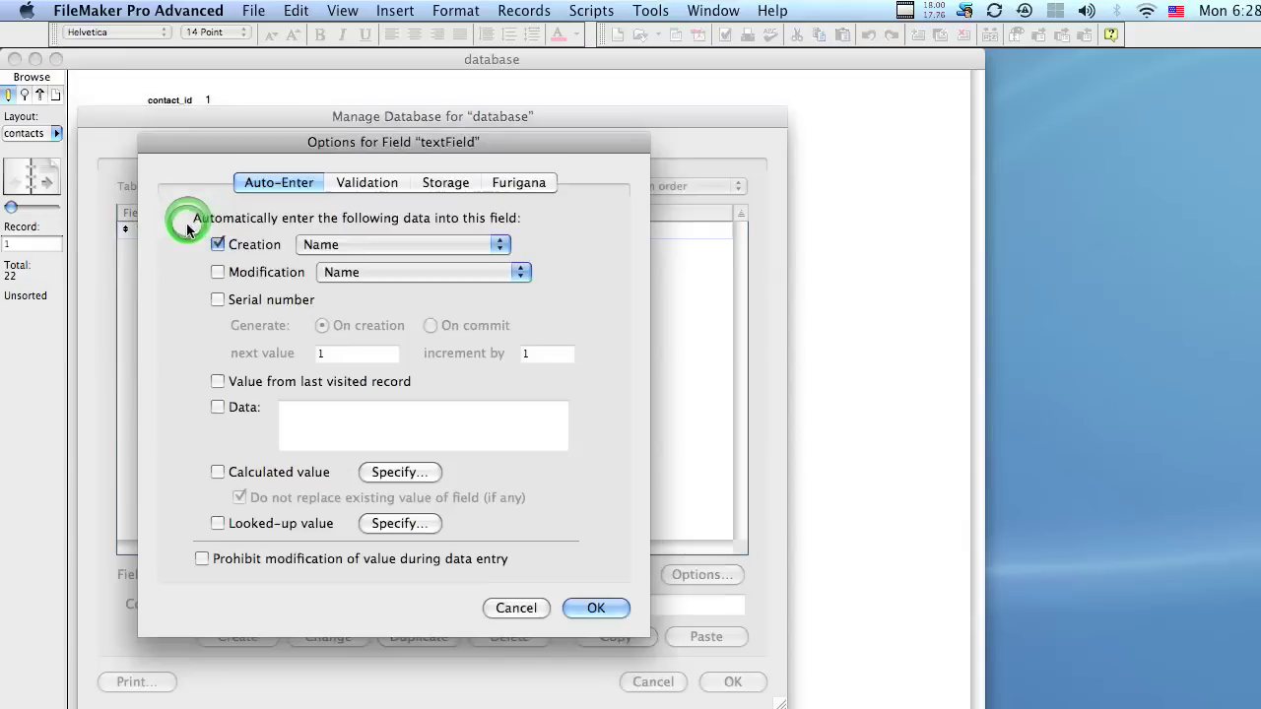
click(315, 246)
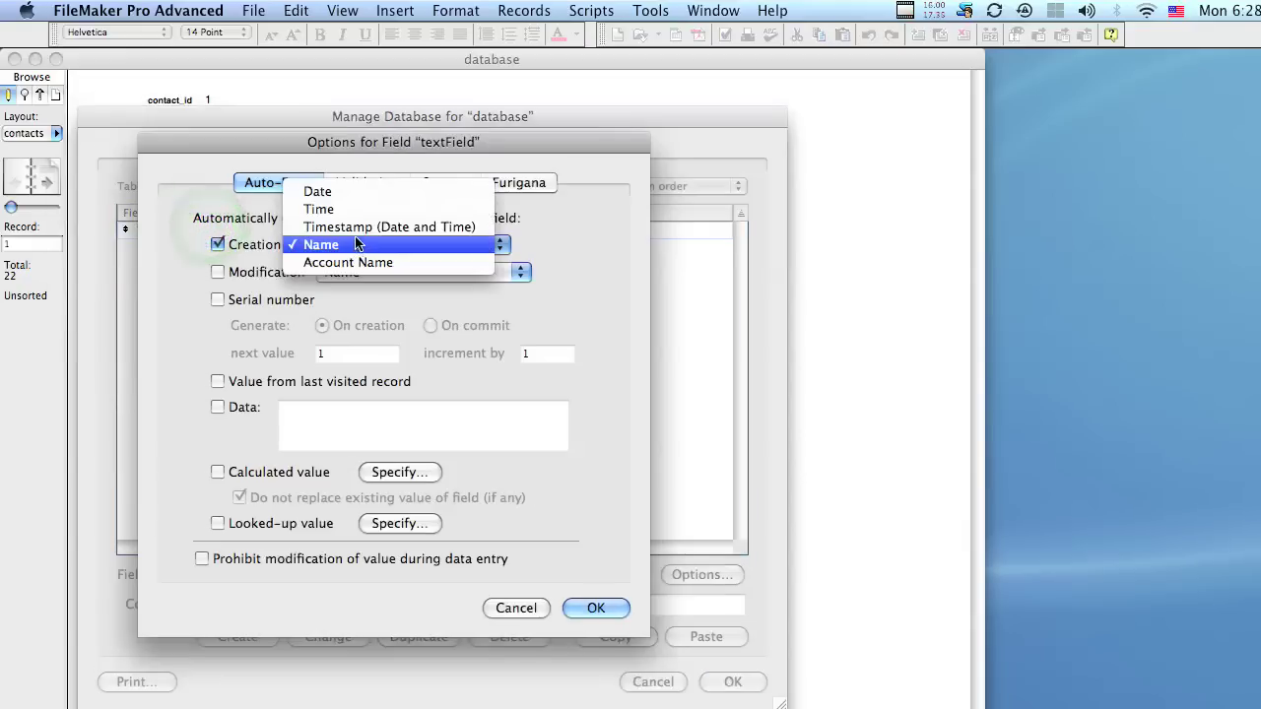
click(215, 238)
click(217, 243)
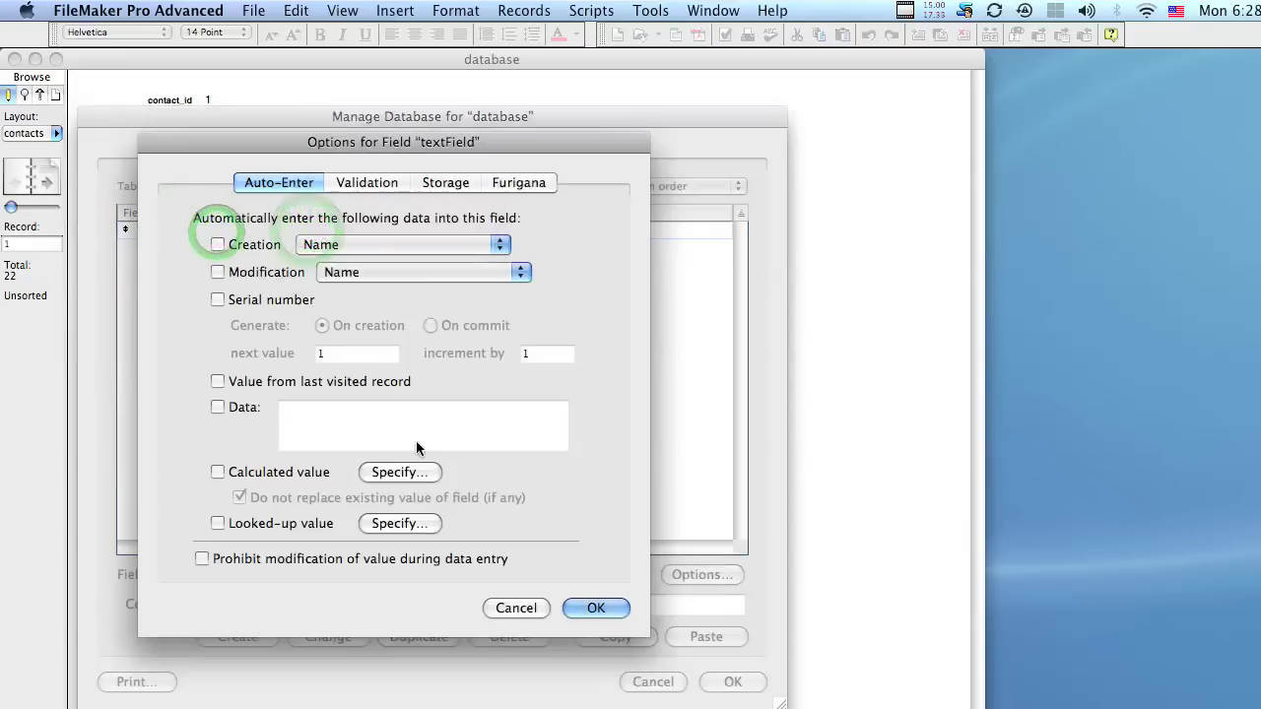
click(594, 582)
click(434, 499)
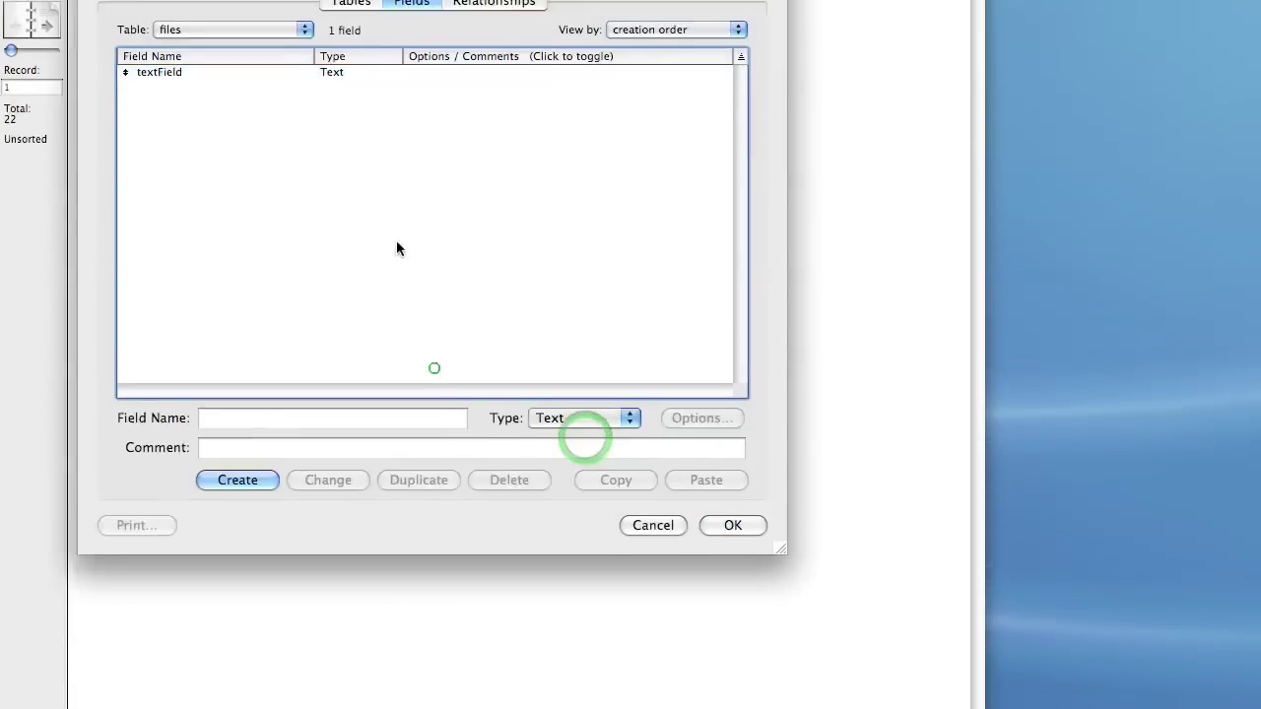
Create a Number field named 'numberField' in the files table.
click(286, 474)
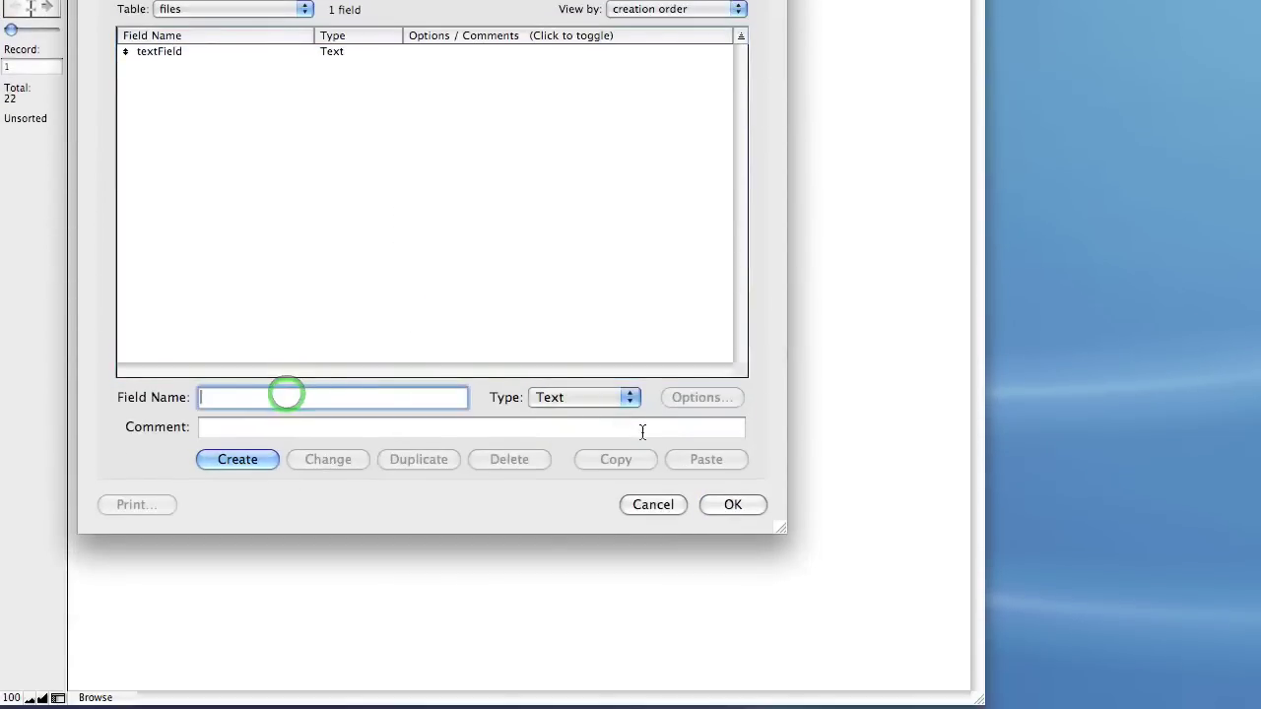
click(591, 476)
click(582, 415)
click(392, 392)
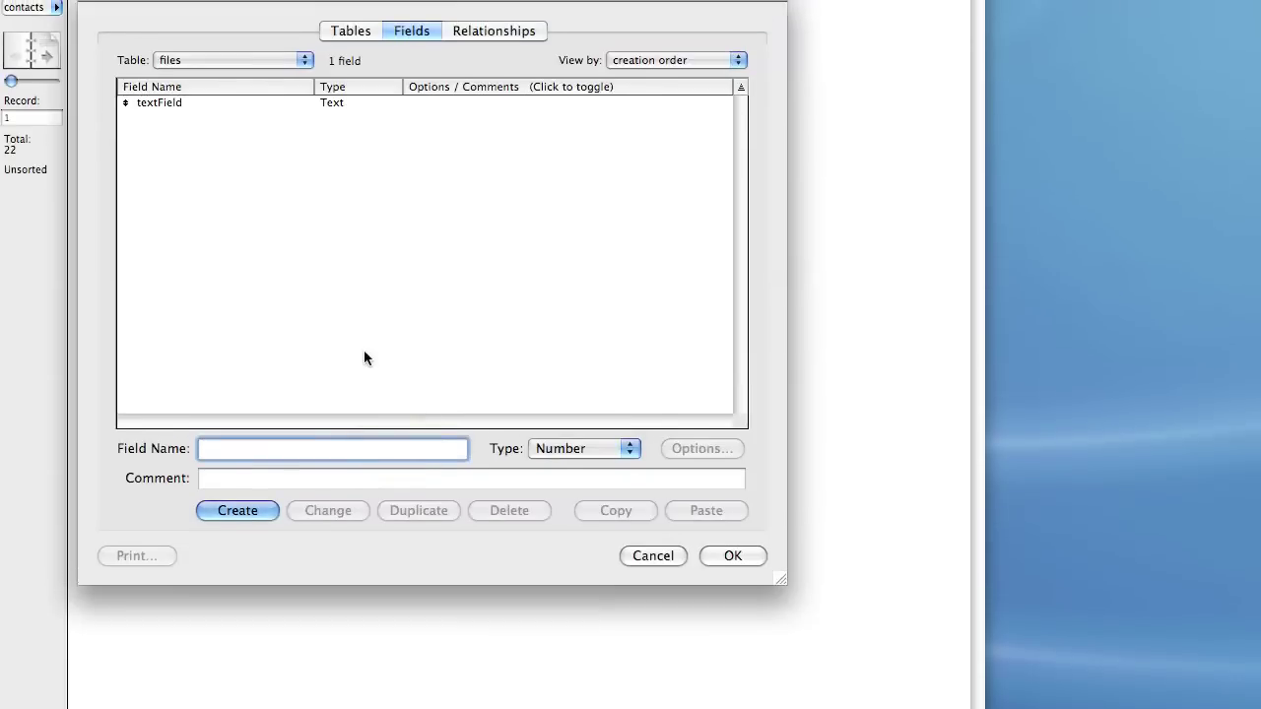
text(numberField)
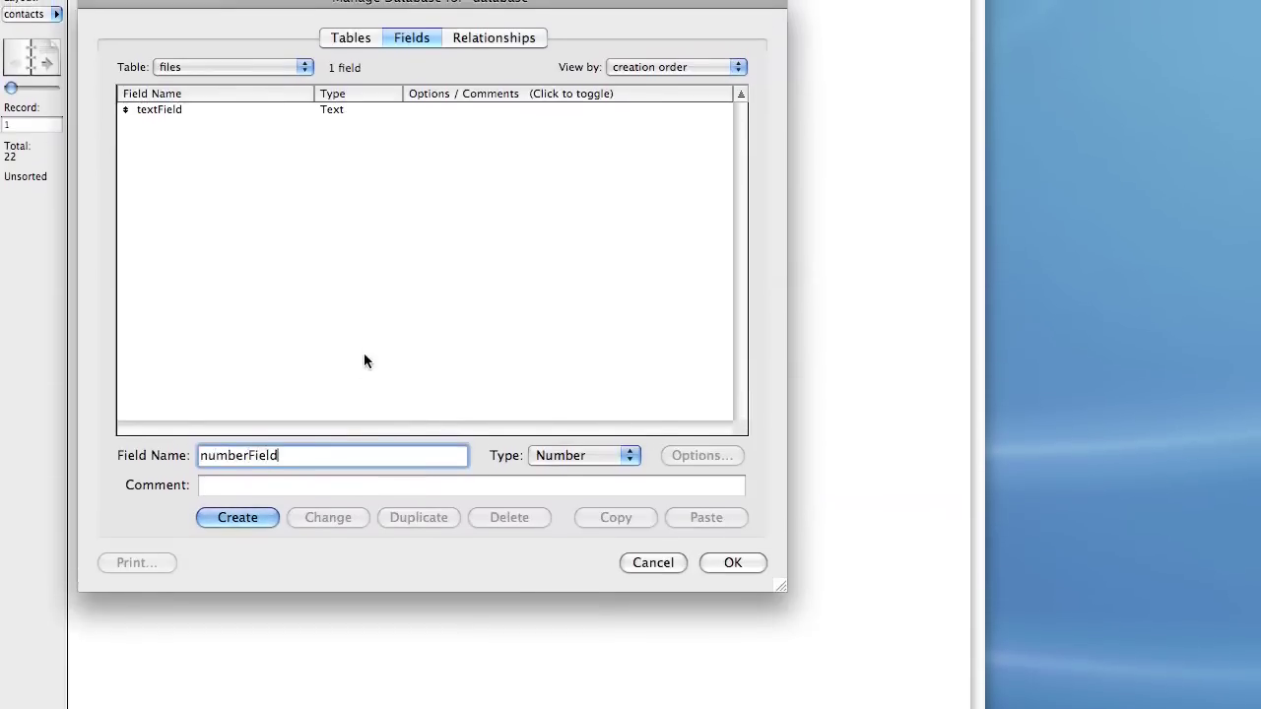
click(246, 516)
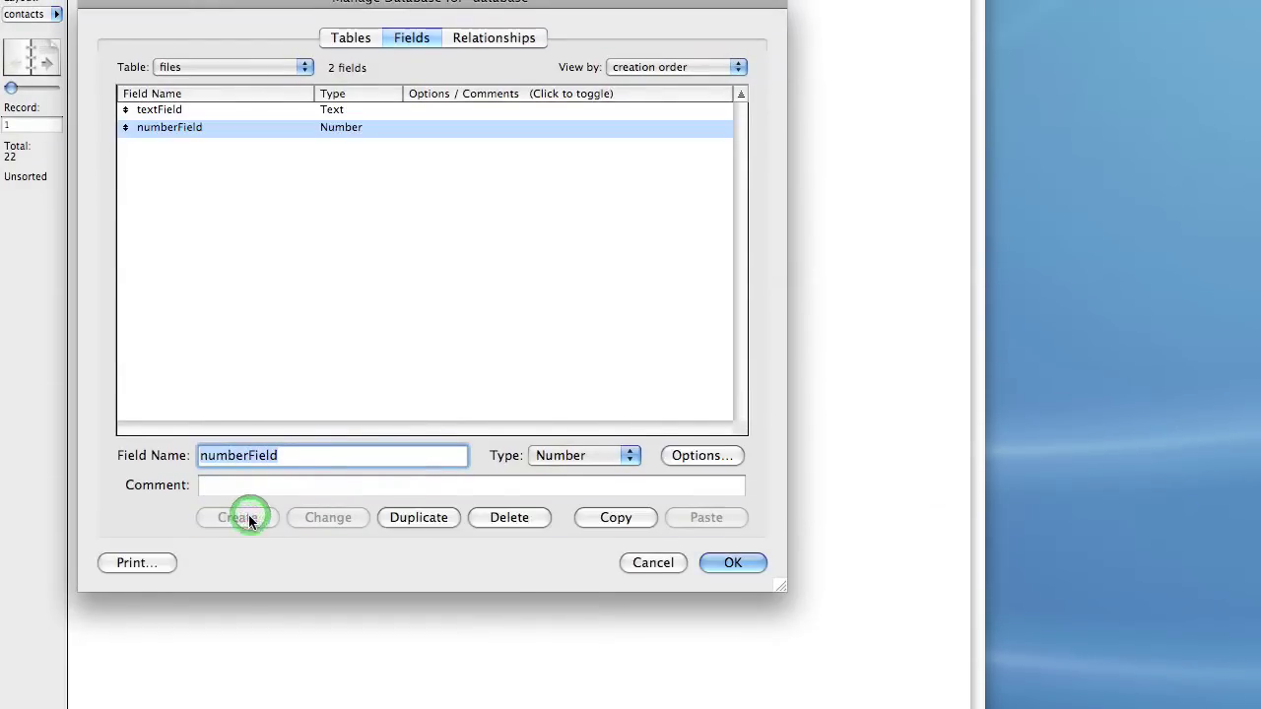
Deselect and reselect the numberField row several times in the field list.
click(314, 221)
click(203, 133)
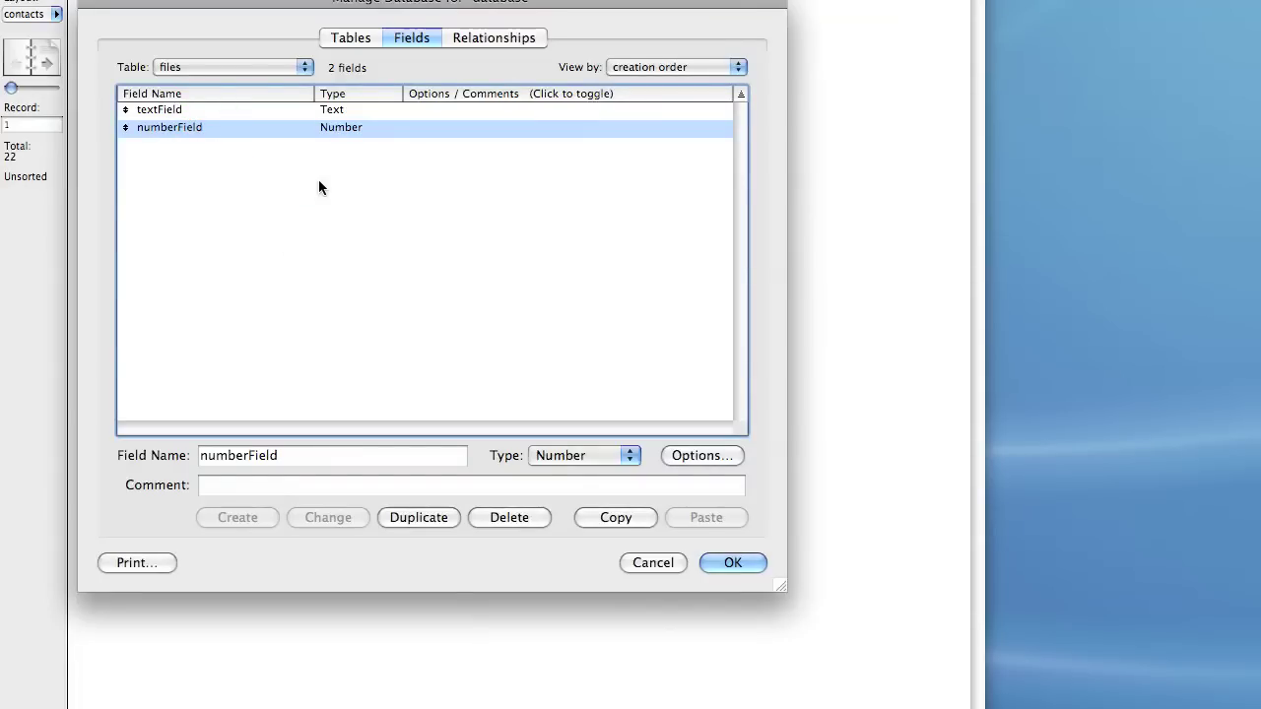
click(254, 202)
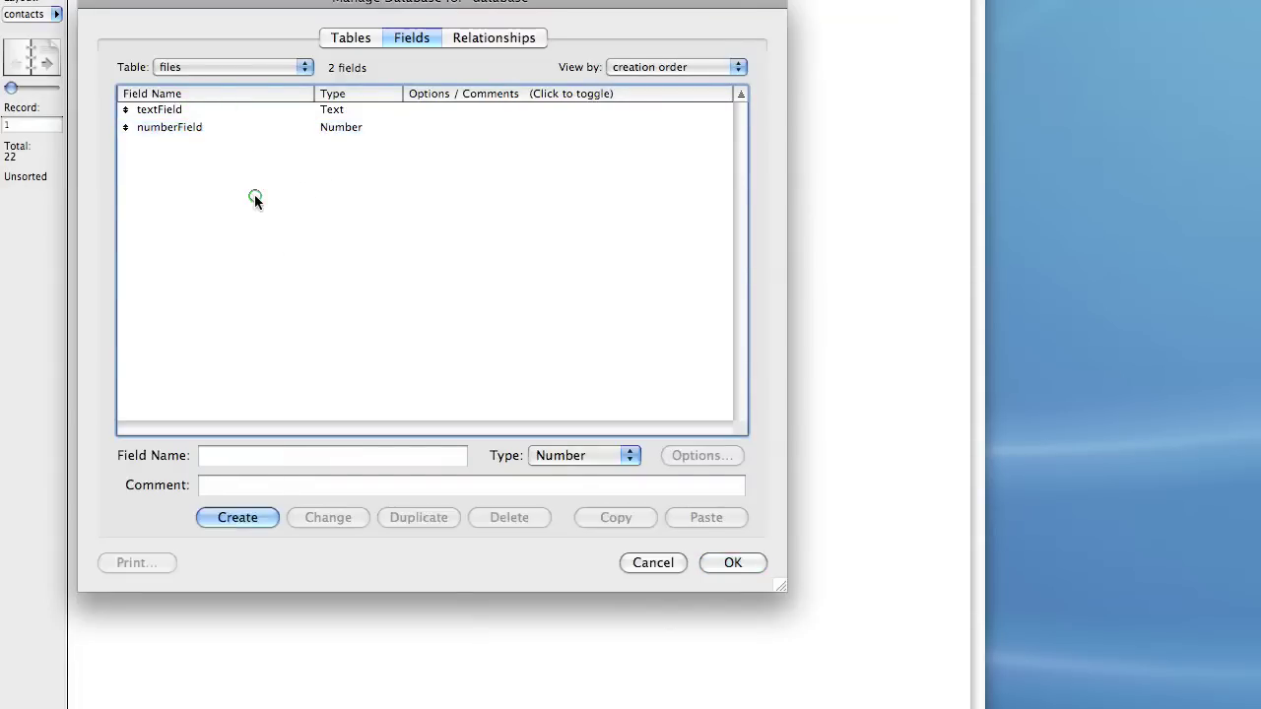
click(245, 127)
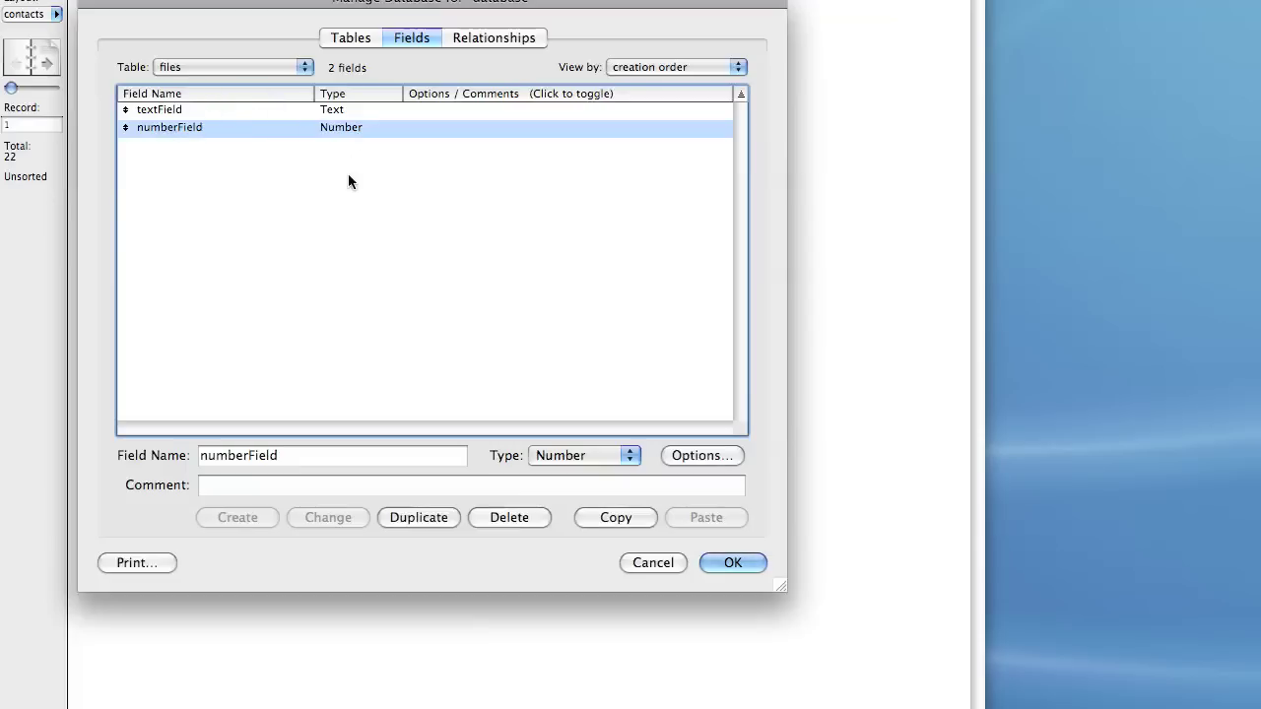
click(366, 253)
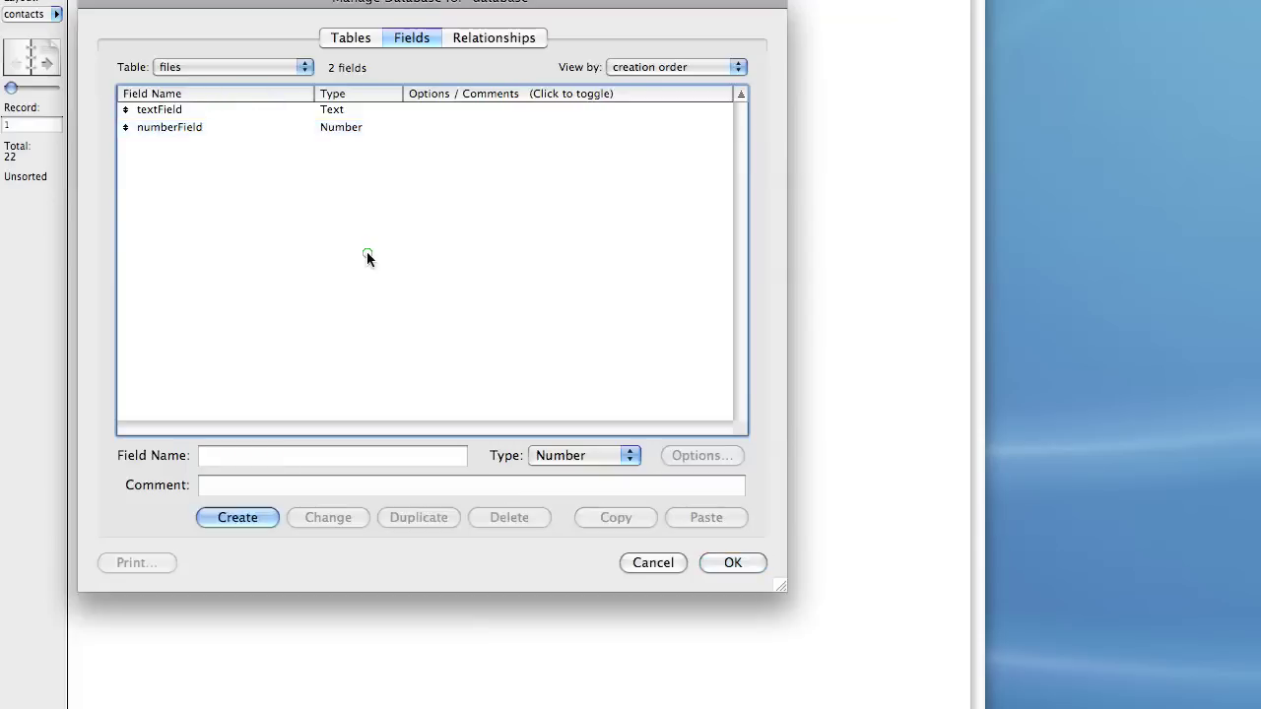
click(366, 131)
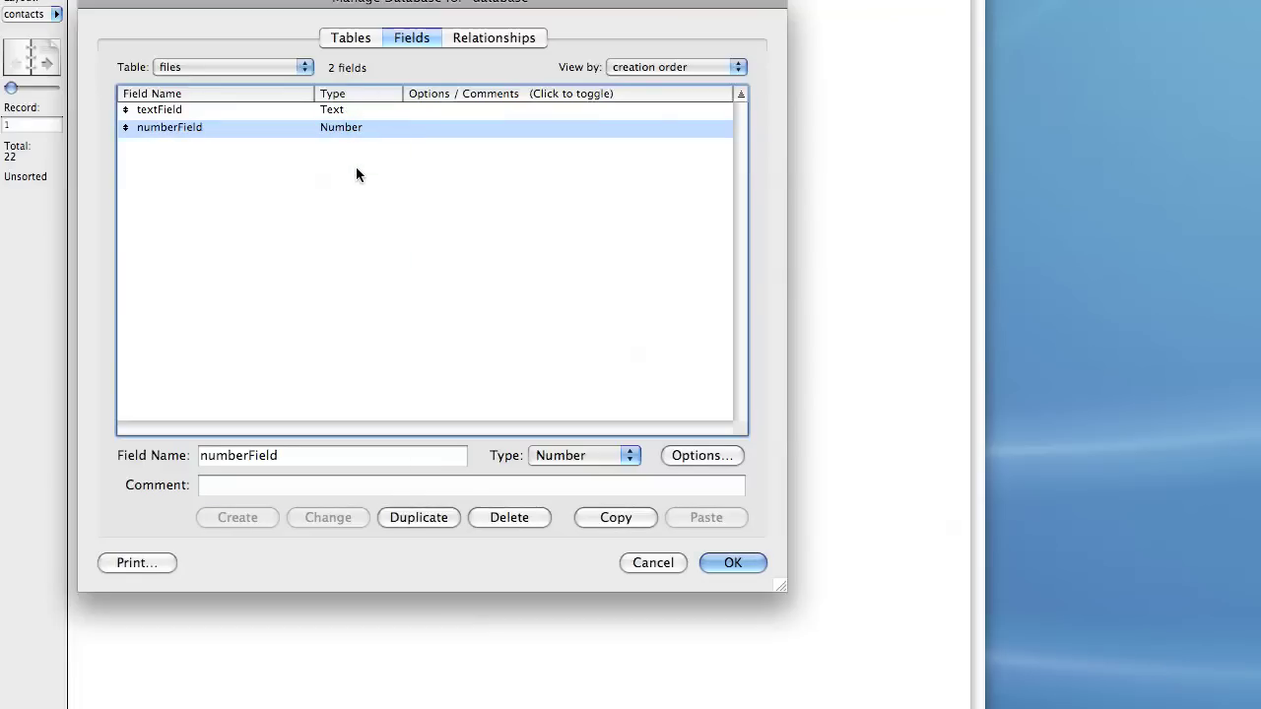
click(602, 455)
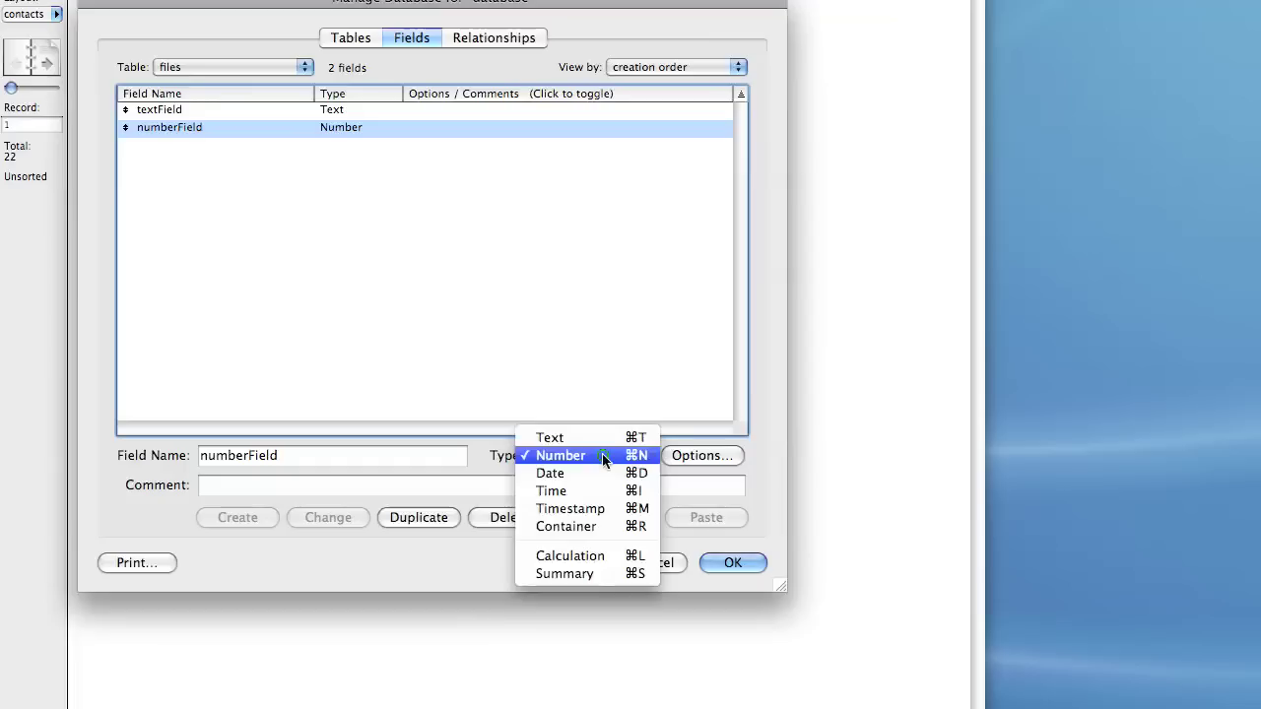
Create the Date field 'dateField' as the files table's third field.
click(600, 473)
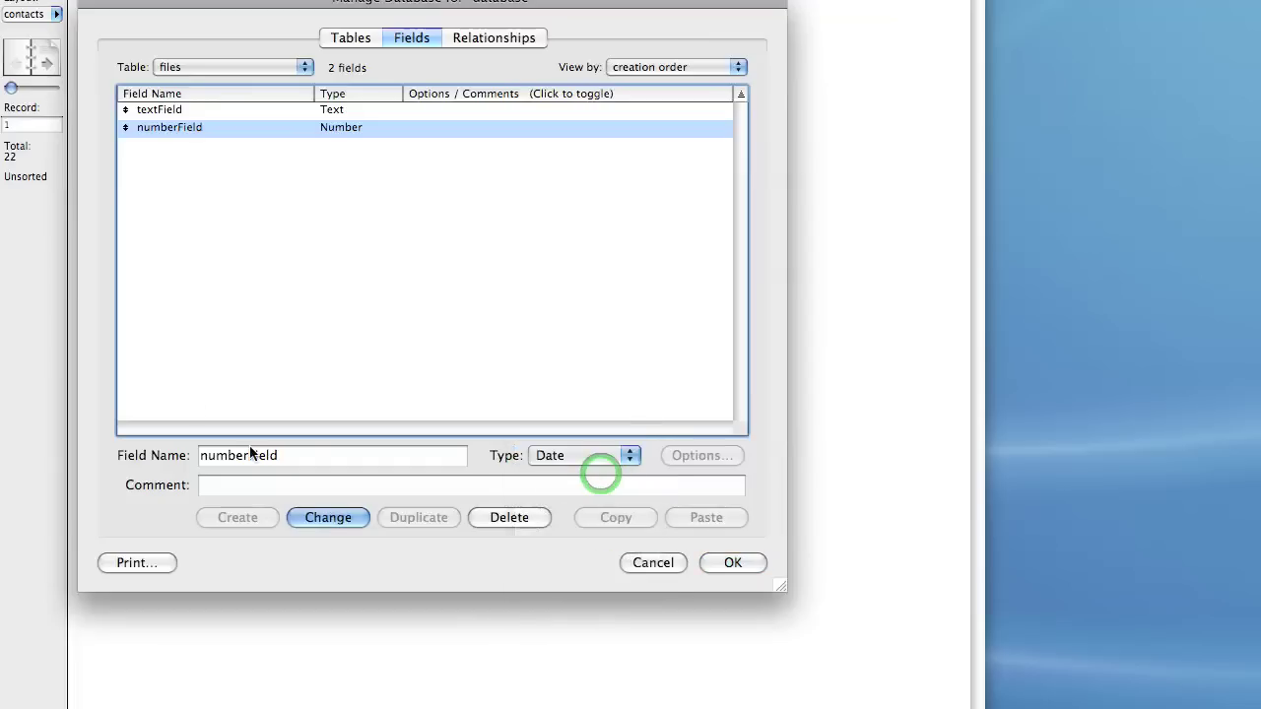
double_click(315, 455)
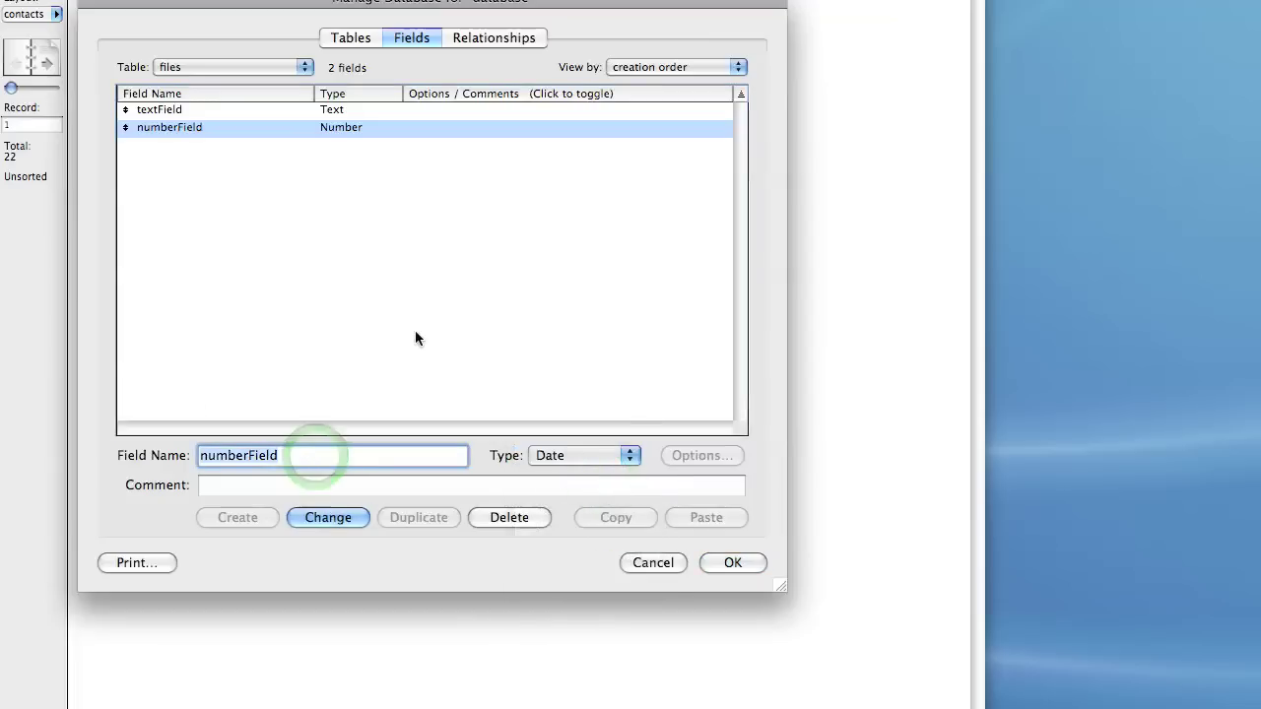
text(dateField)
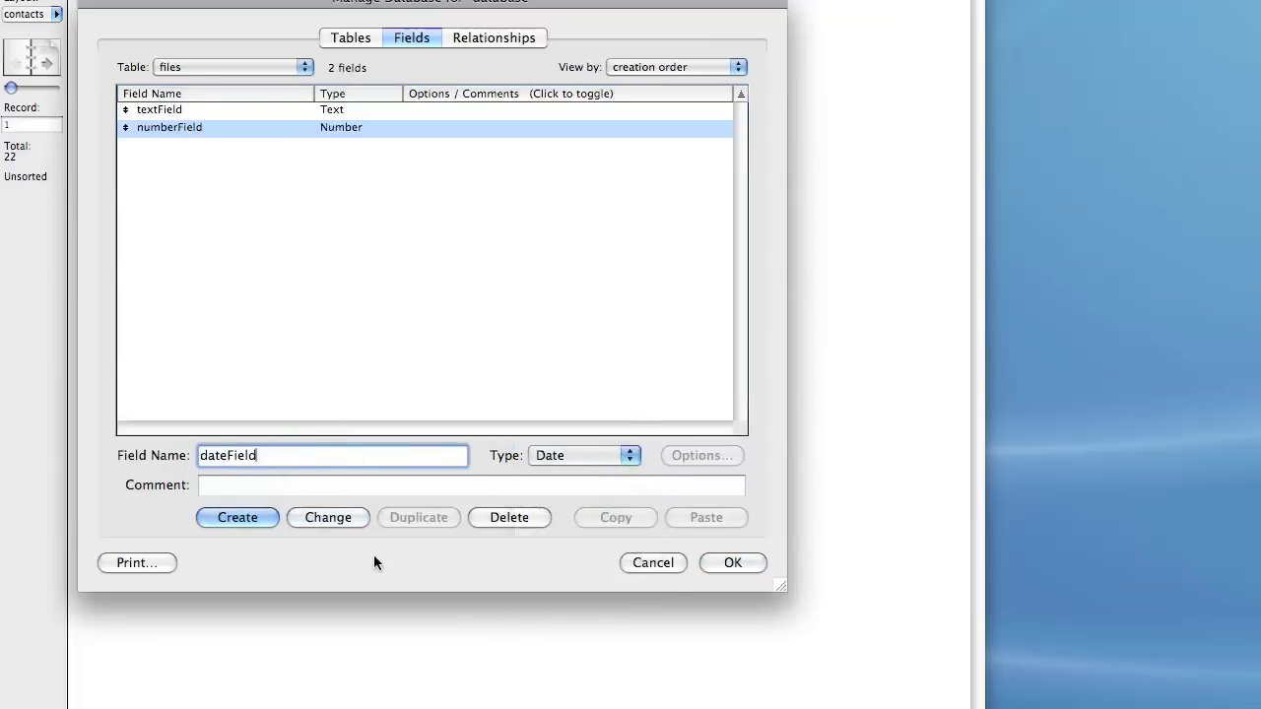
click(251, 516)
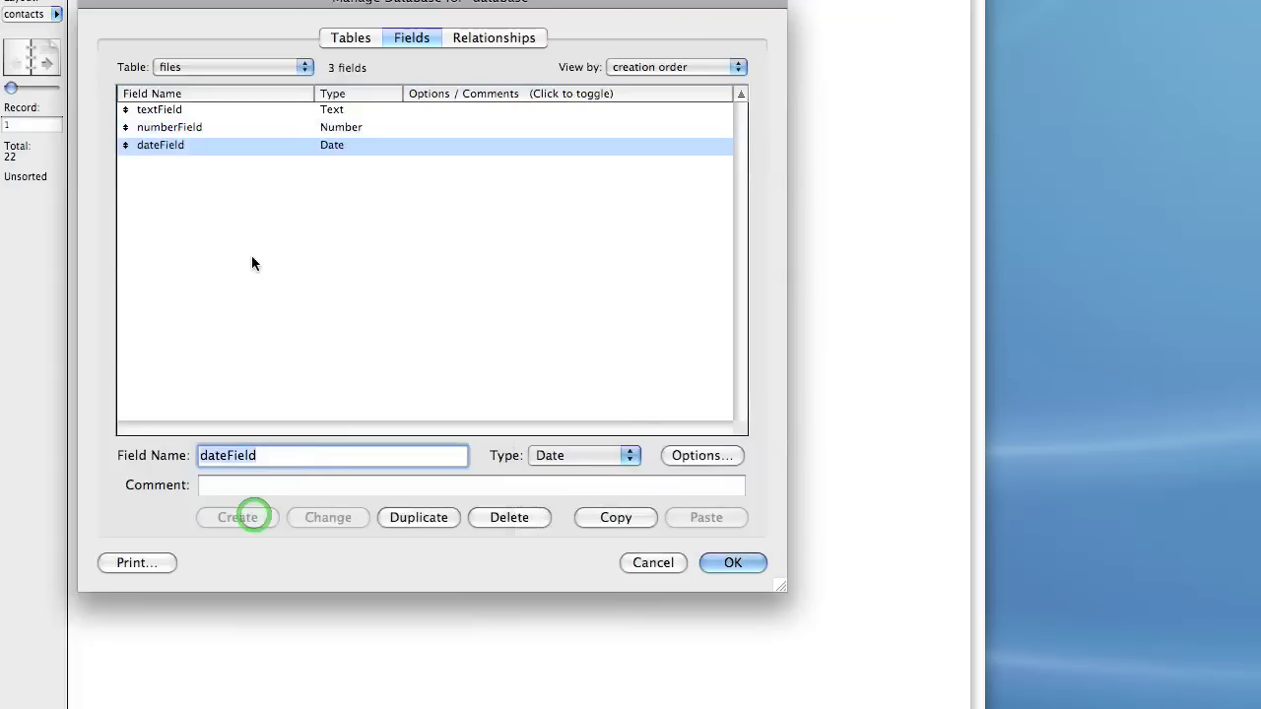
click(288, 191)
click(268, 141)
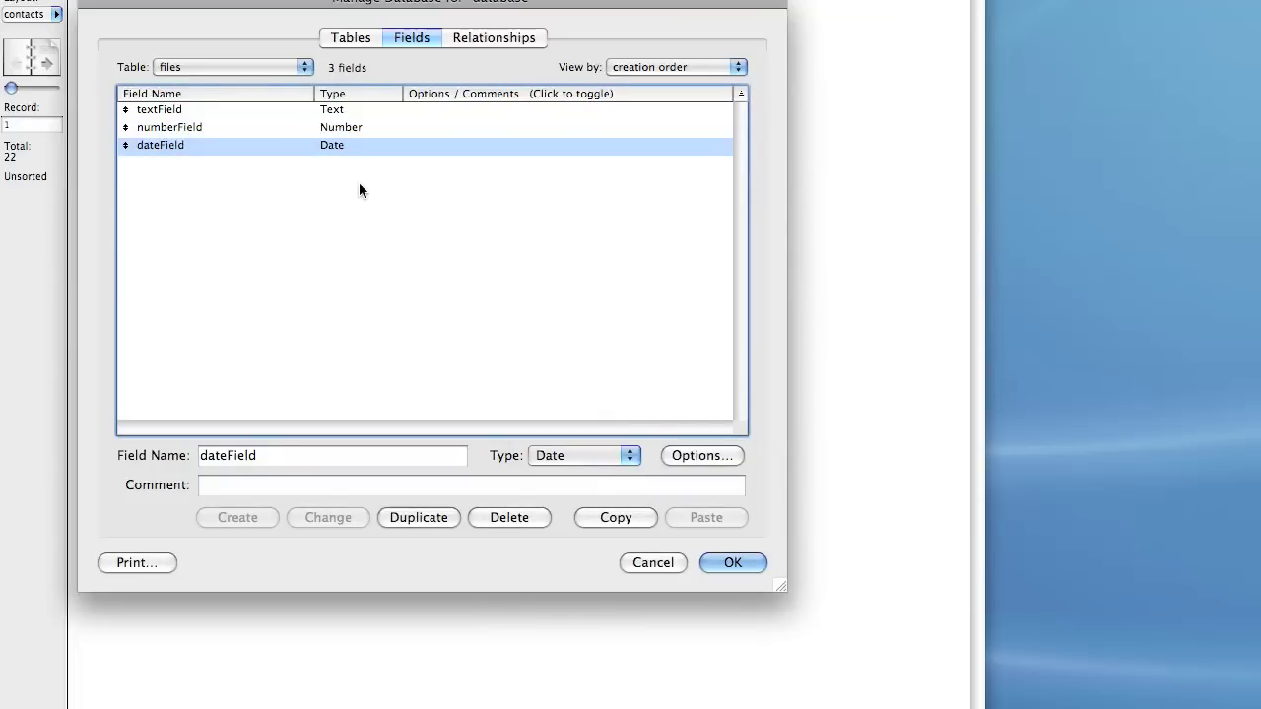
Create a Time field named 'timeField' in the files table.
click(400, 353)
click(574, 457)
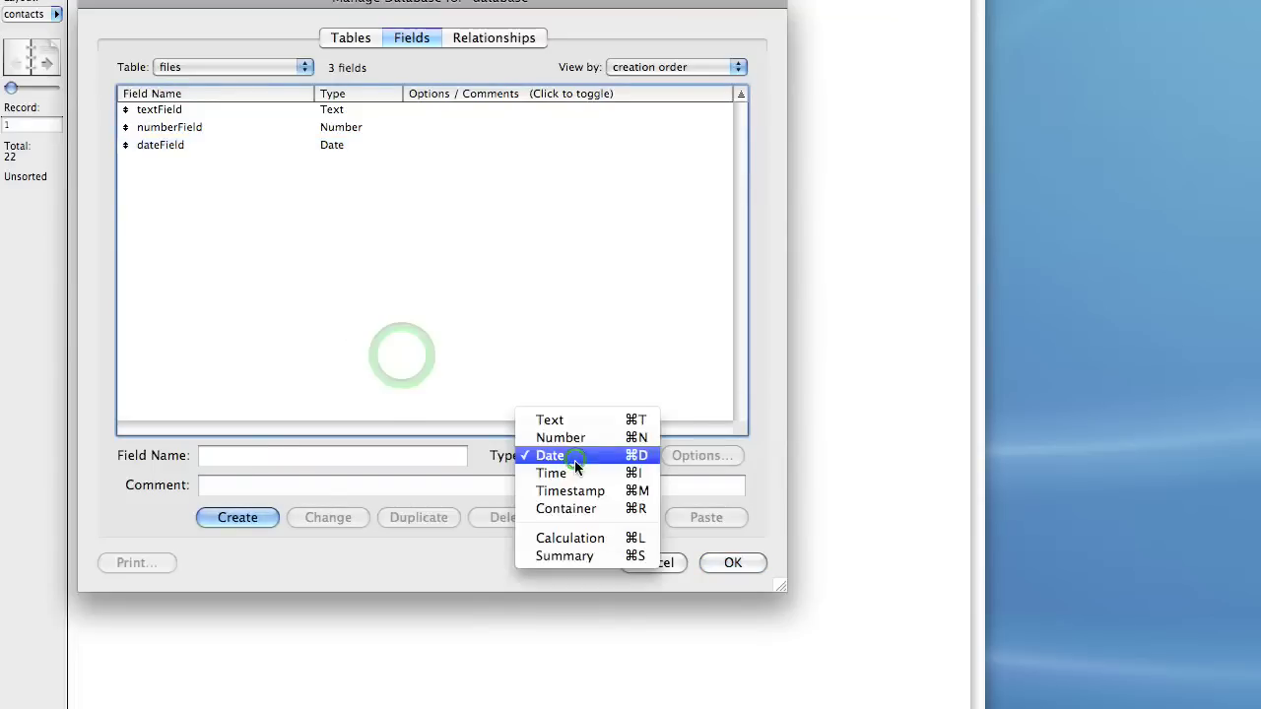
click(578, 470)
click(363, 457)
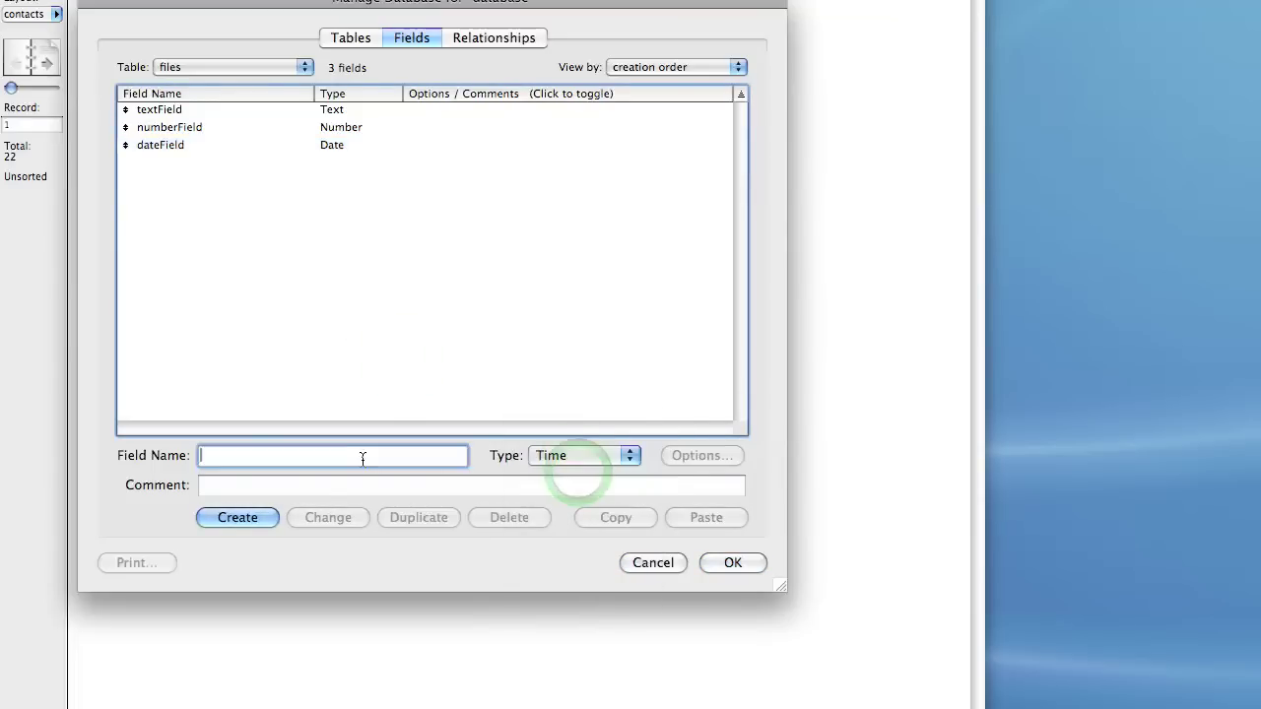
click(363, 458)
text(t)
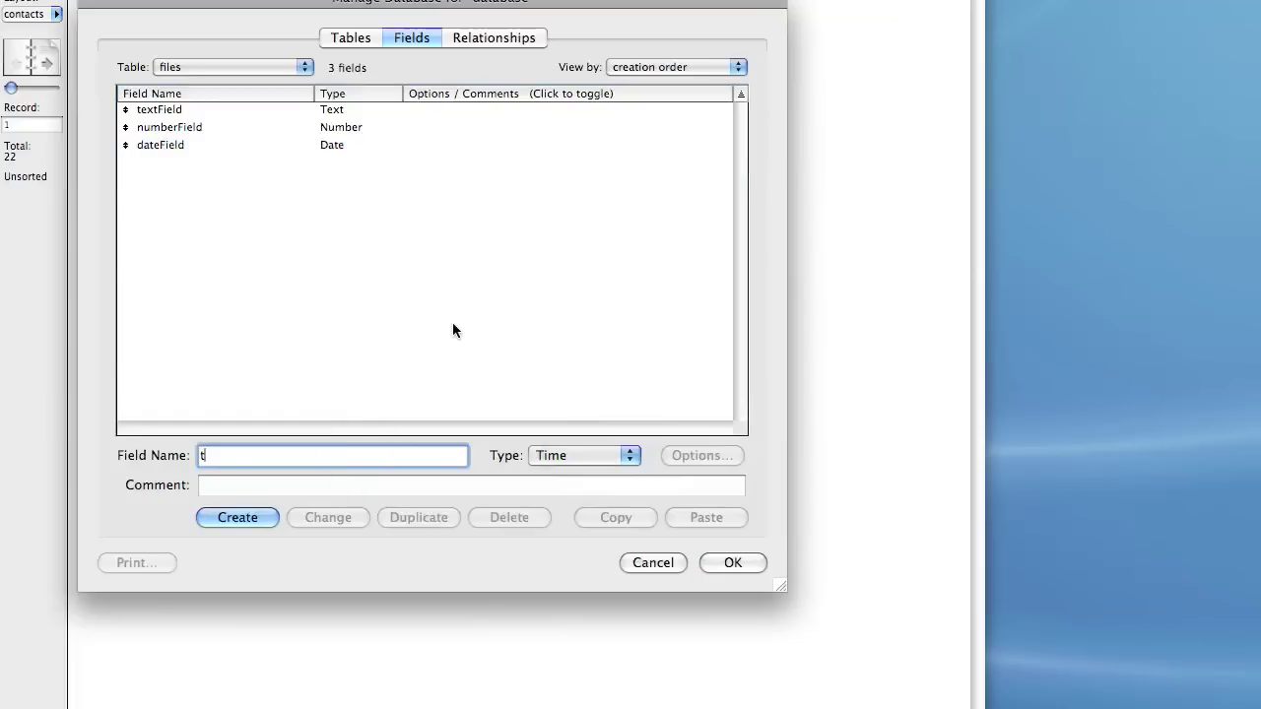
text(imeField)
click(253, 515)
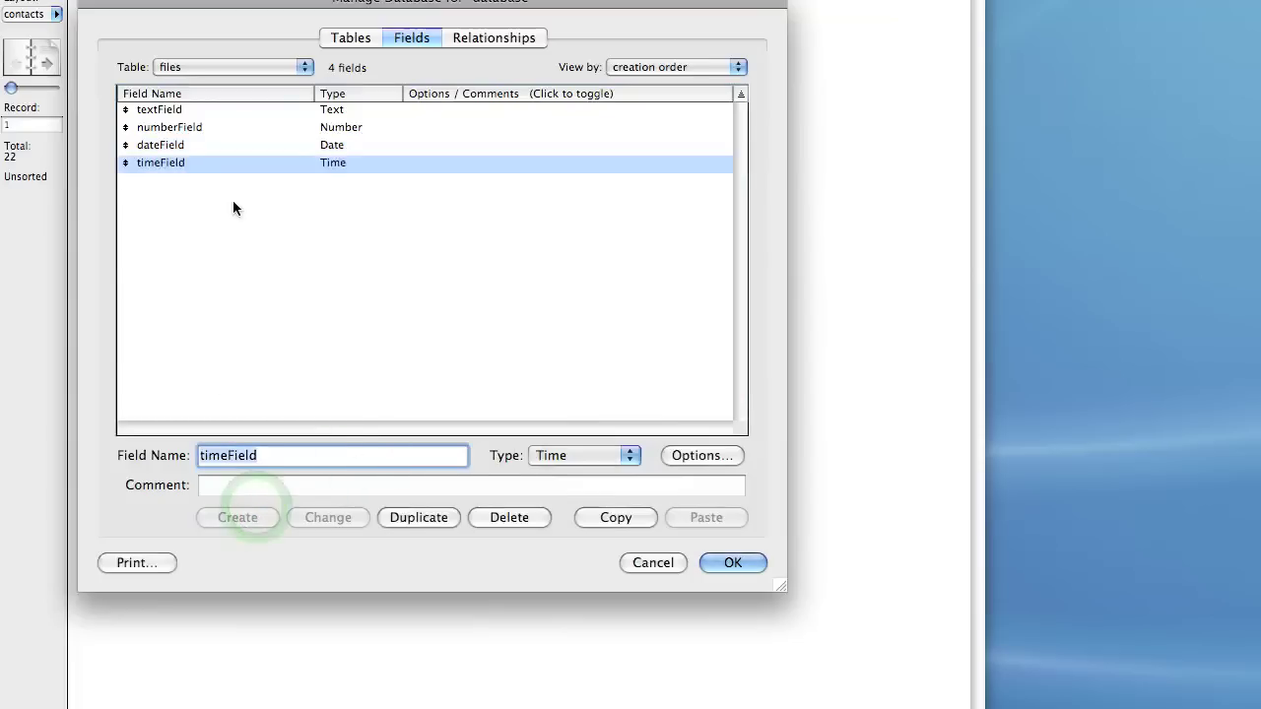
Type a 0:00:13 comment for timeField, edit it, then clear it to empty.
click(319, 484)
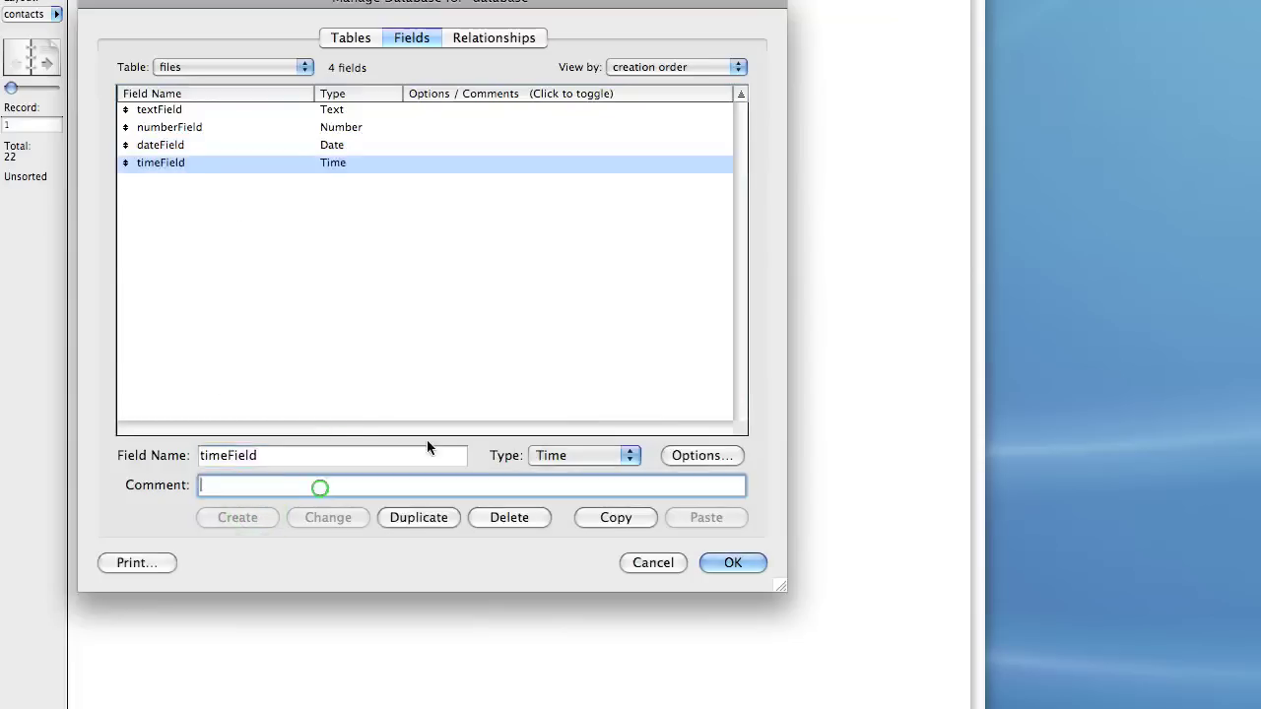
text(0:0)
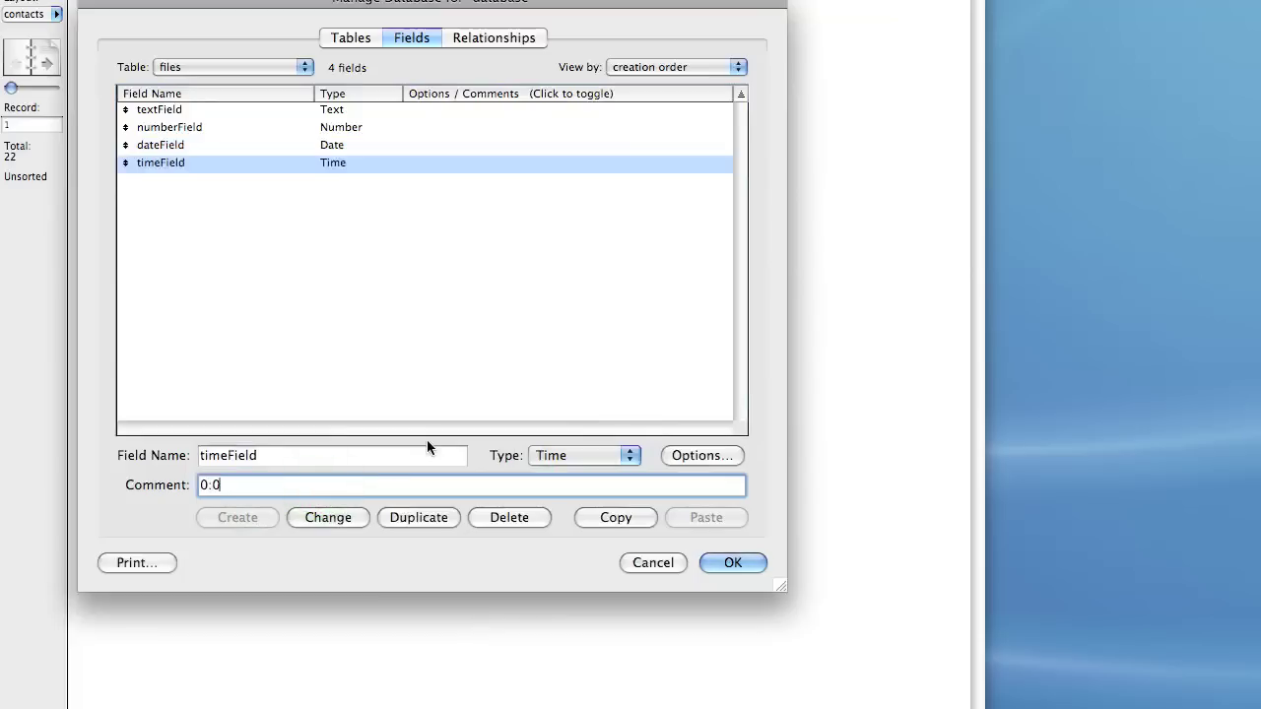
text(0)
text(:13)
key(BackSpace)
key(BackSpace)
key(BackSpace)
text(1)
drag(346, 483, 113, 479)
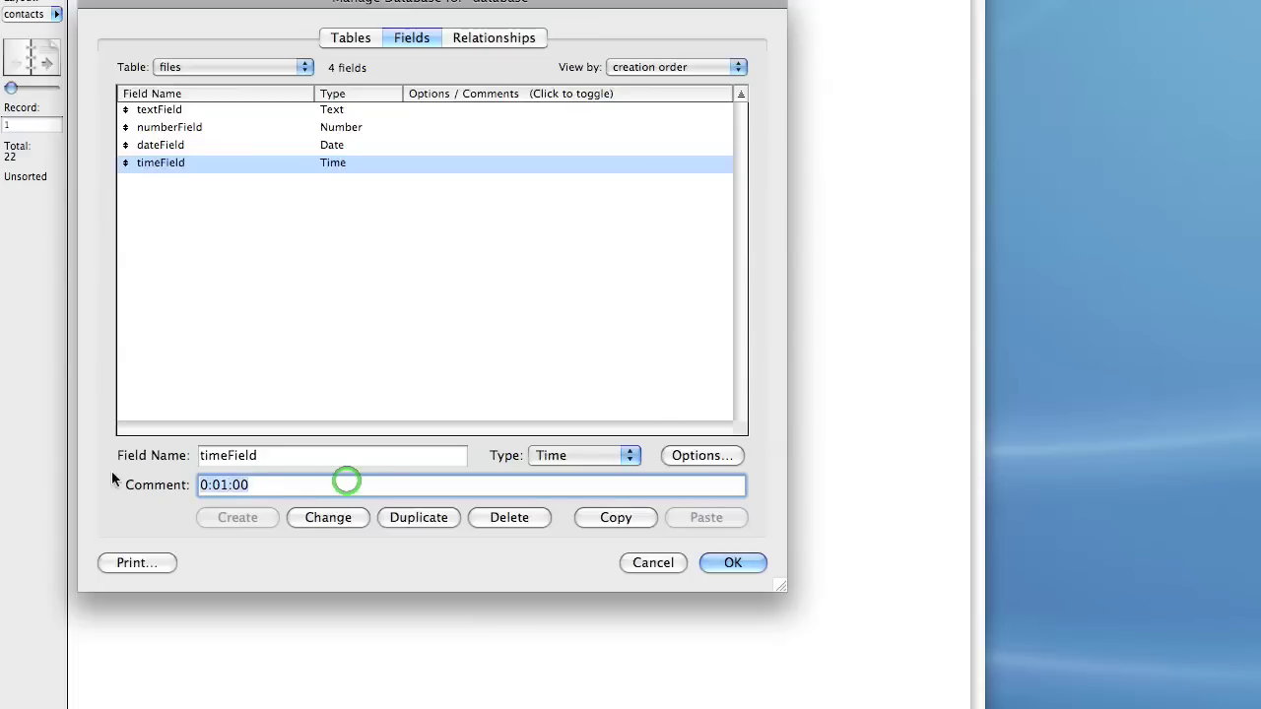
key(BackSpace)
Discard an attempted change of timeField's type to Timestamp.
click(548, 453)
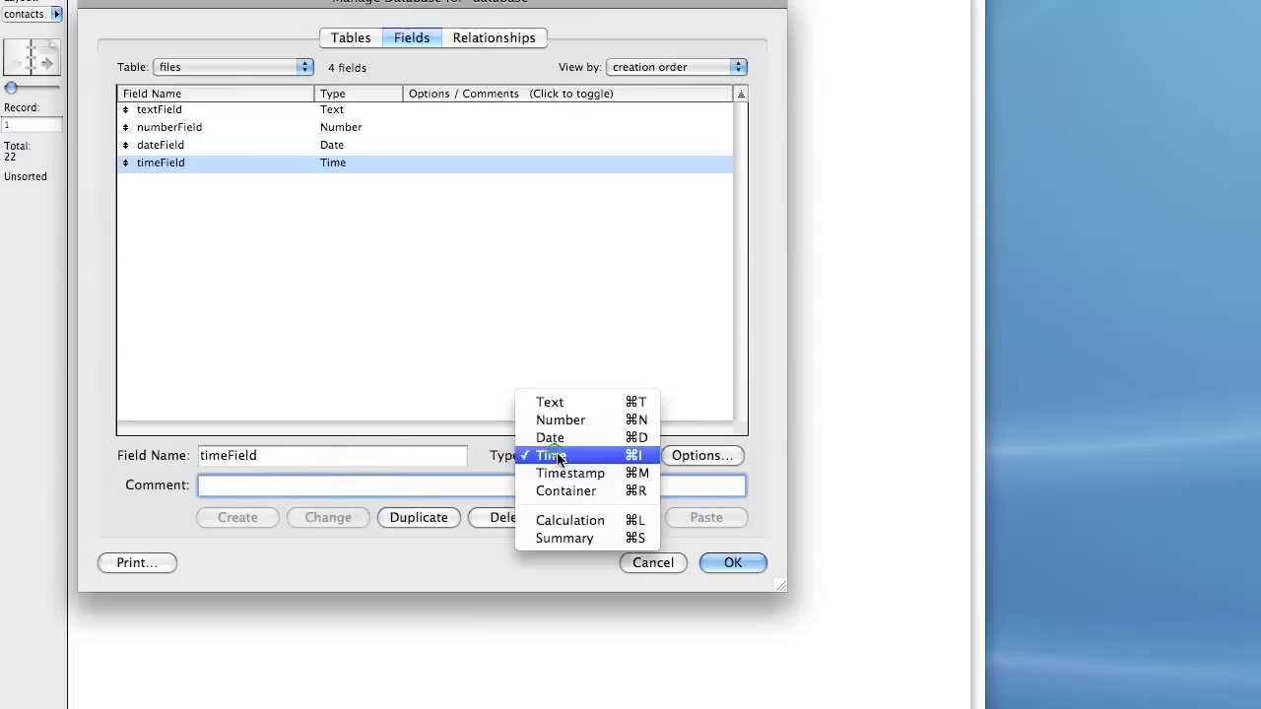
click(569, 473)
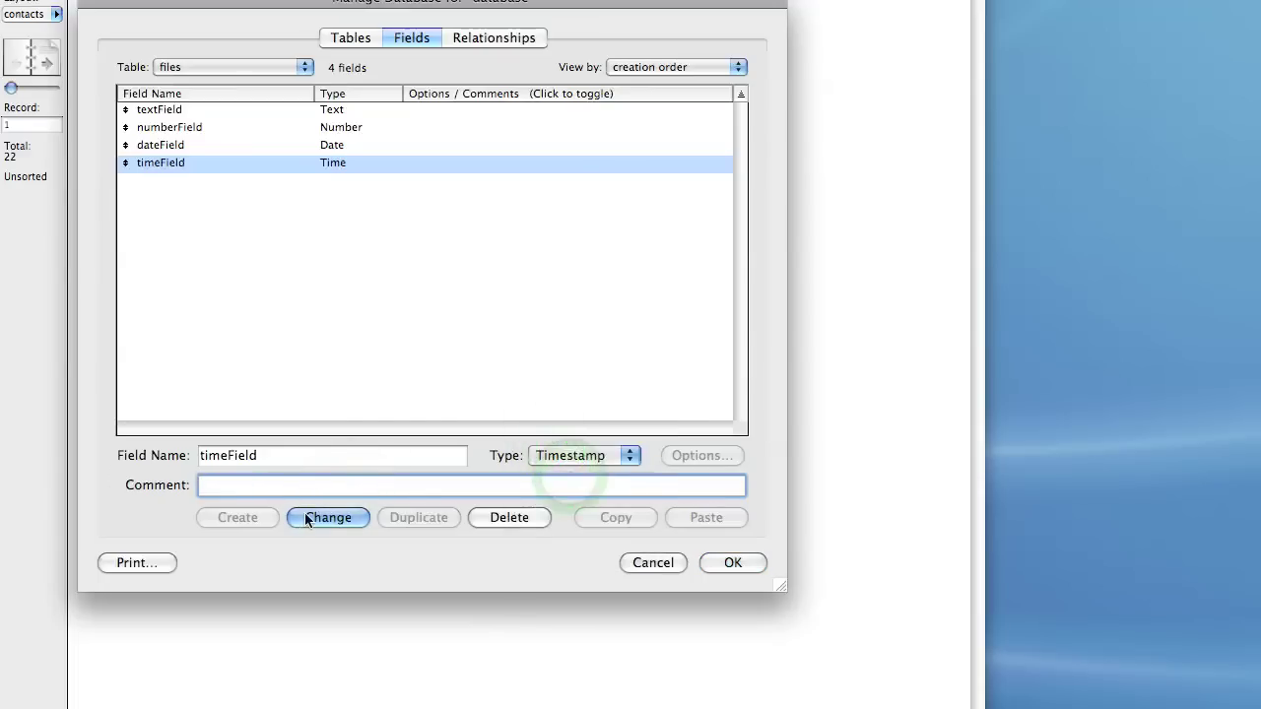
click(384, 387)
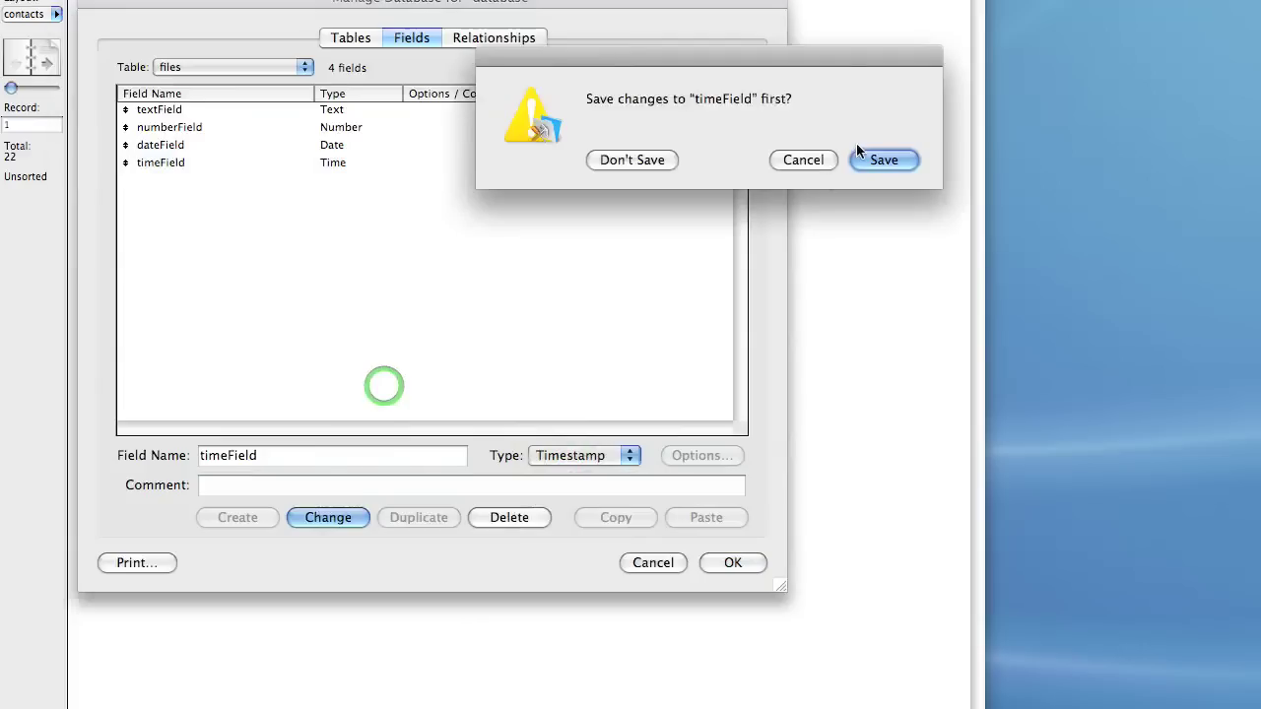
click(800, 160)
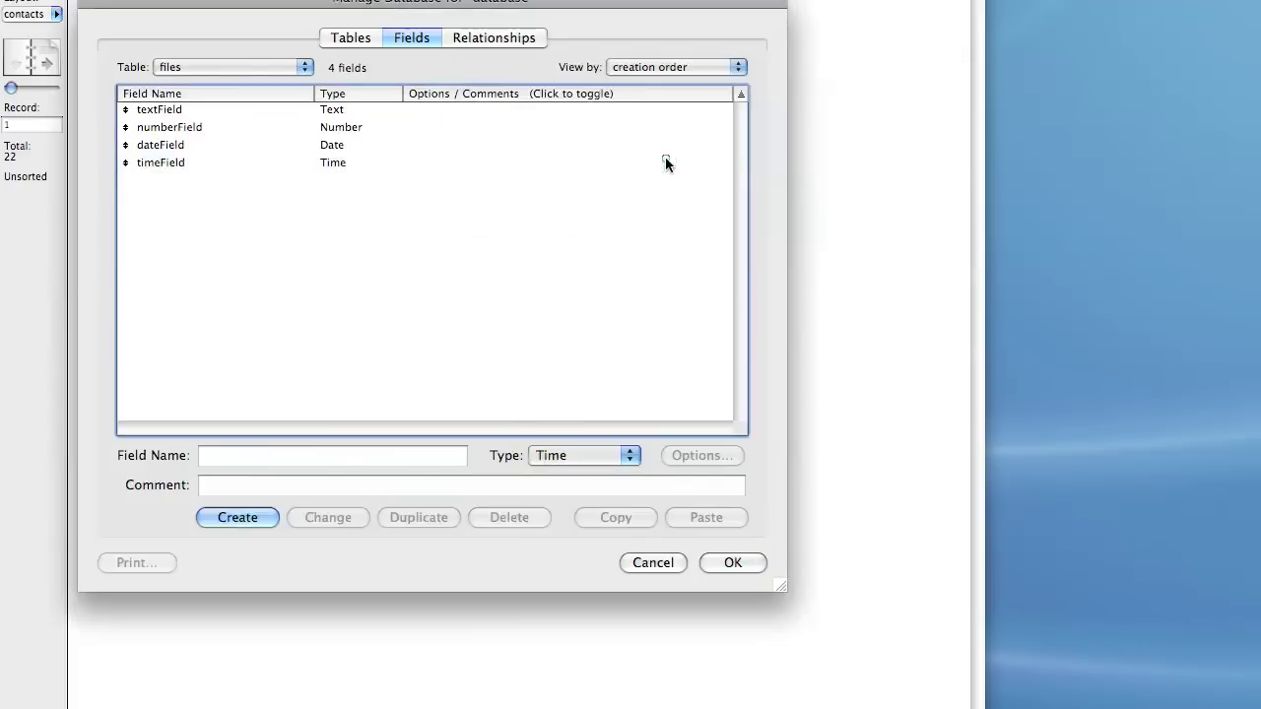
click(665, 158)
Create a Timestamp field named 'timestampField' in the files table.
click(229, 395)
click(253, 455)
click(566, 453)
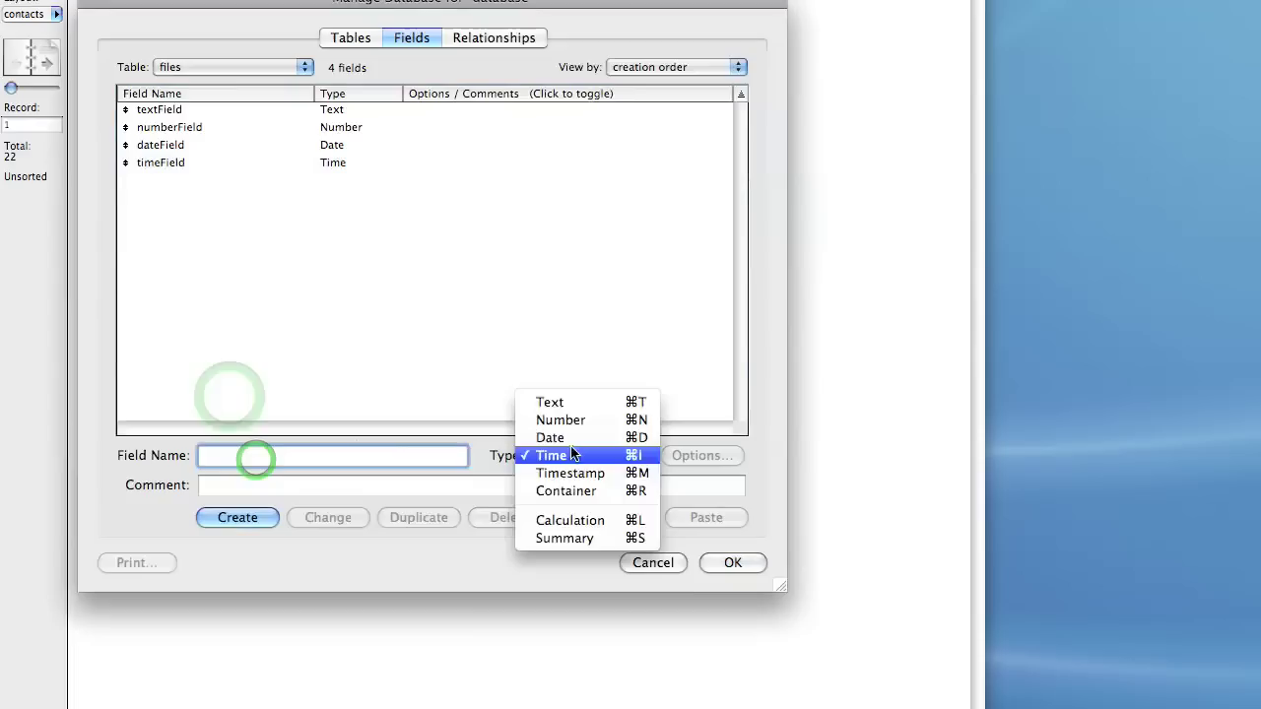
click(585, 475)
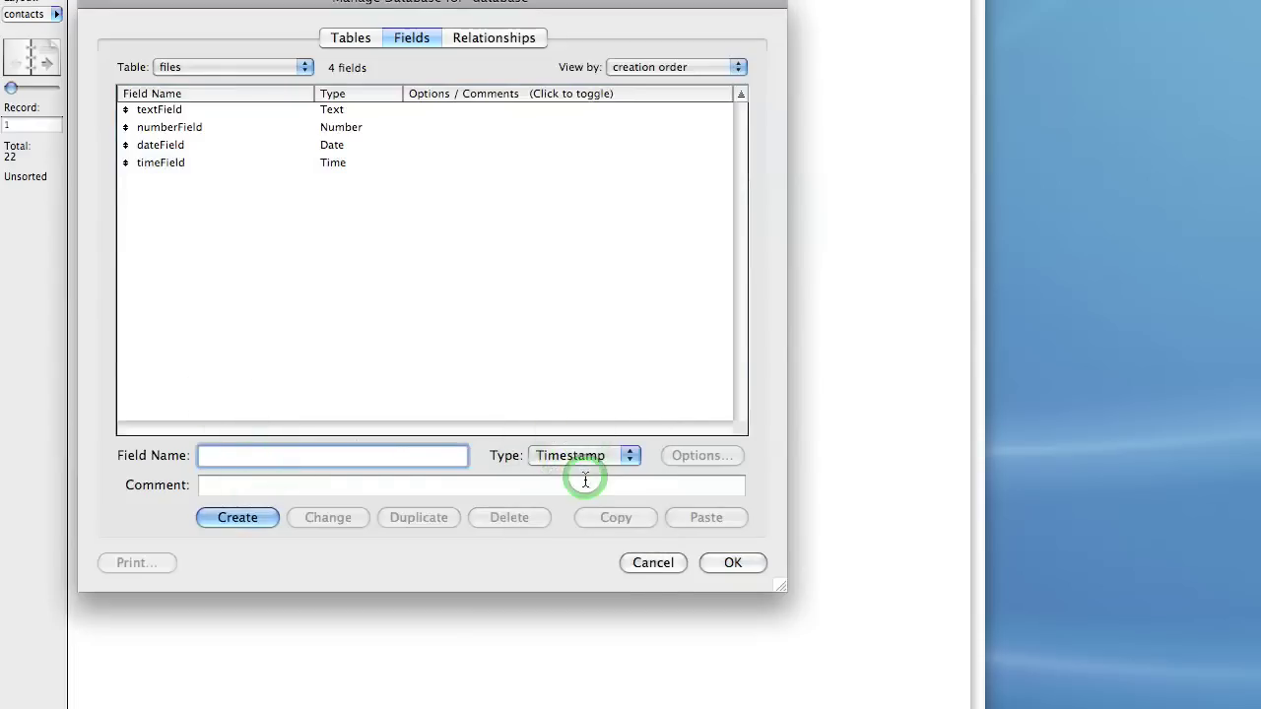
text(timestampField)
click(245, 518)
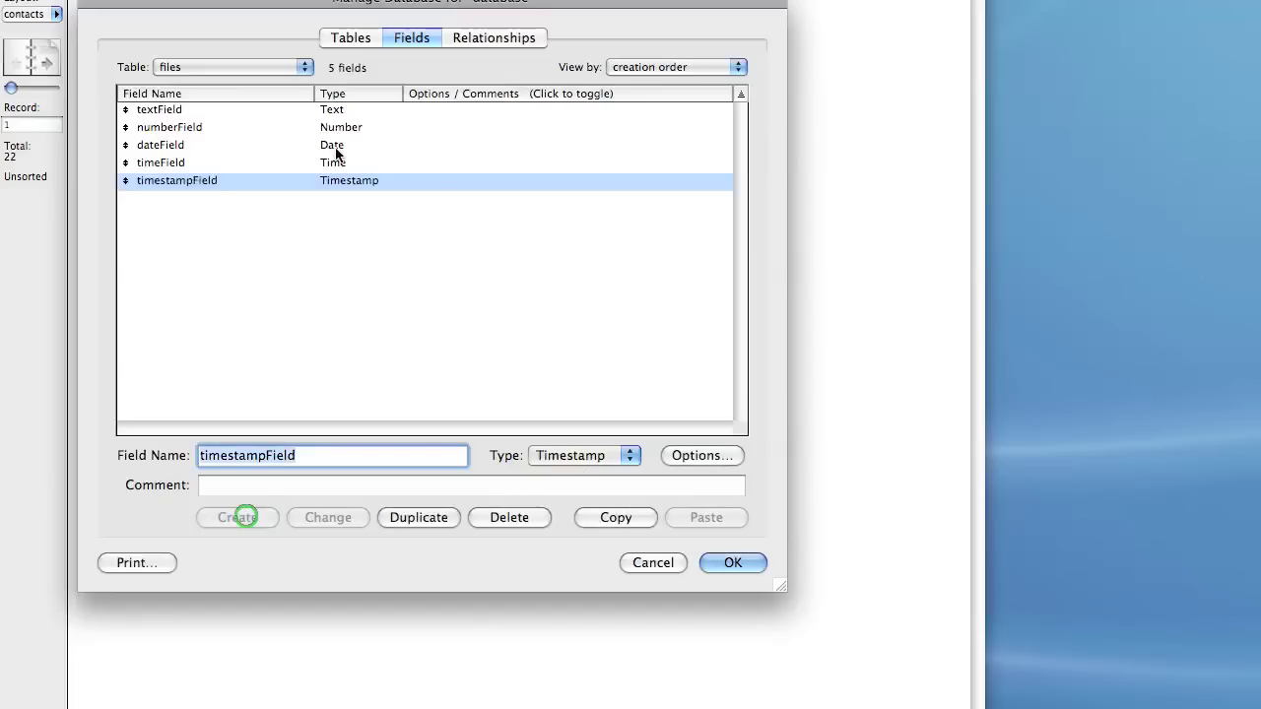
double_click(316, 180)
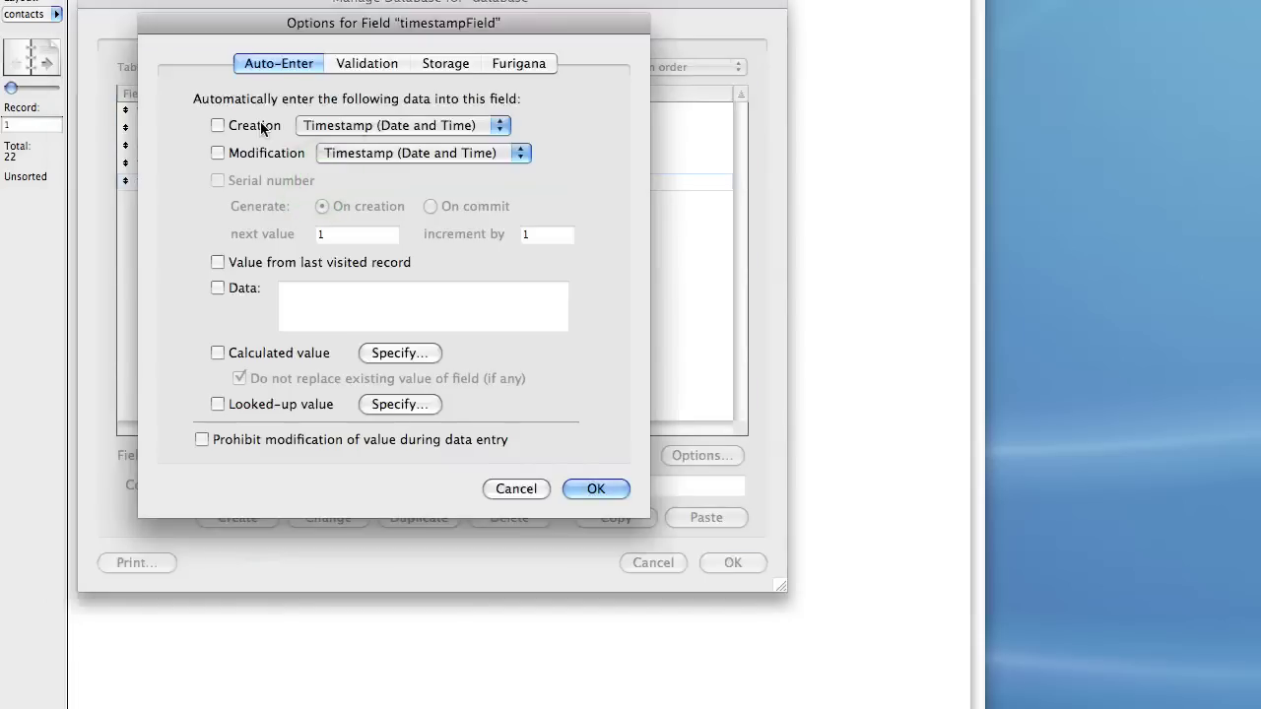
click(471, 127)
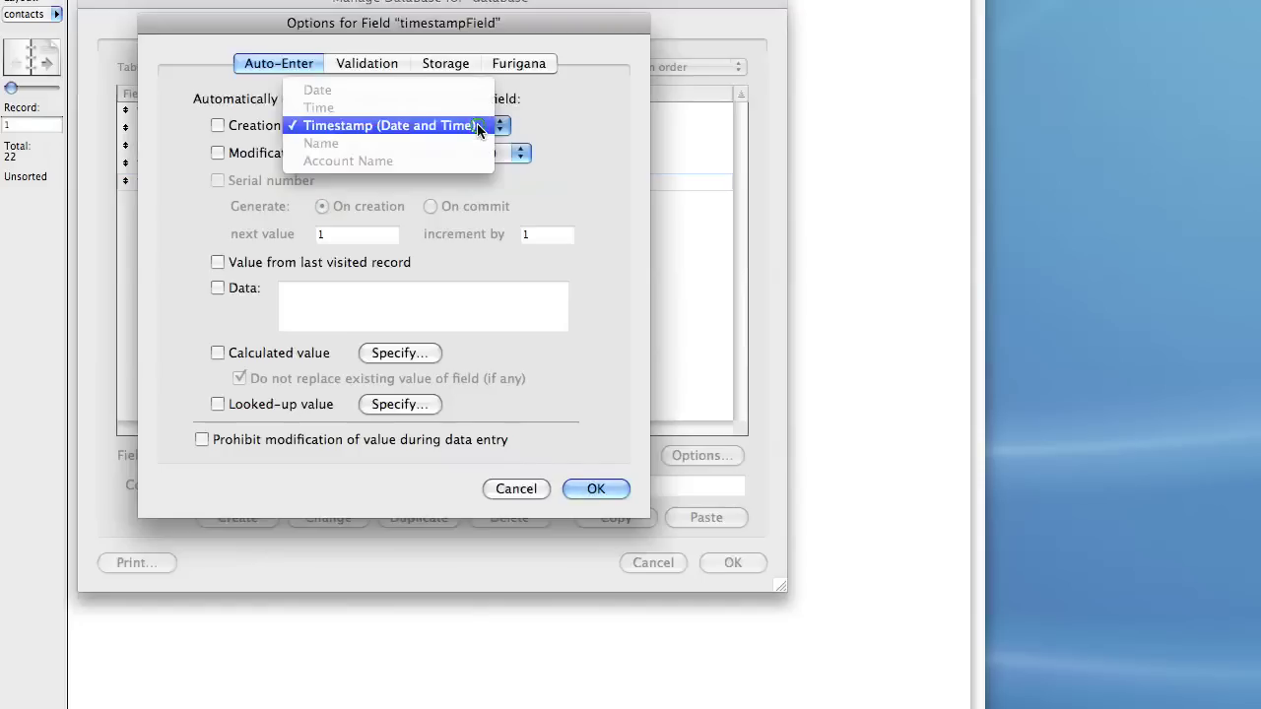
click(585, 115)
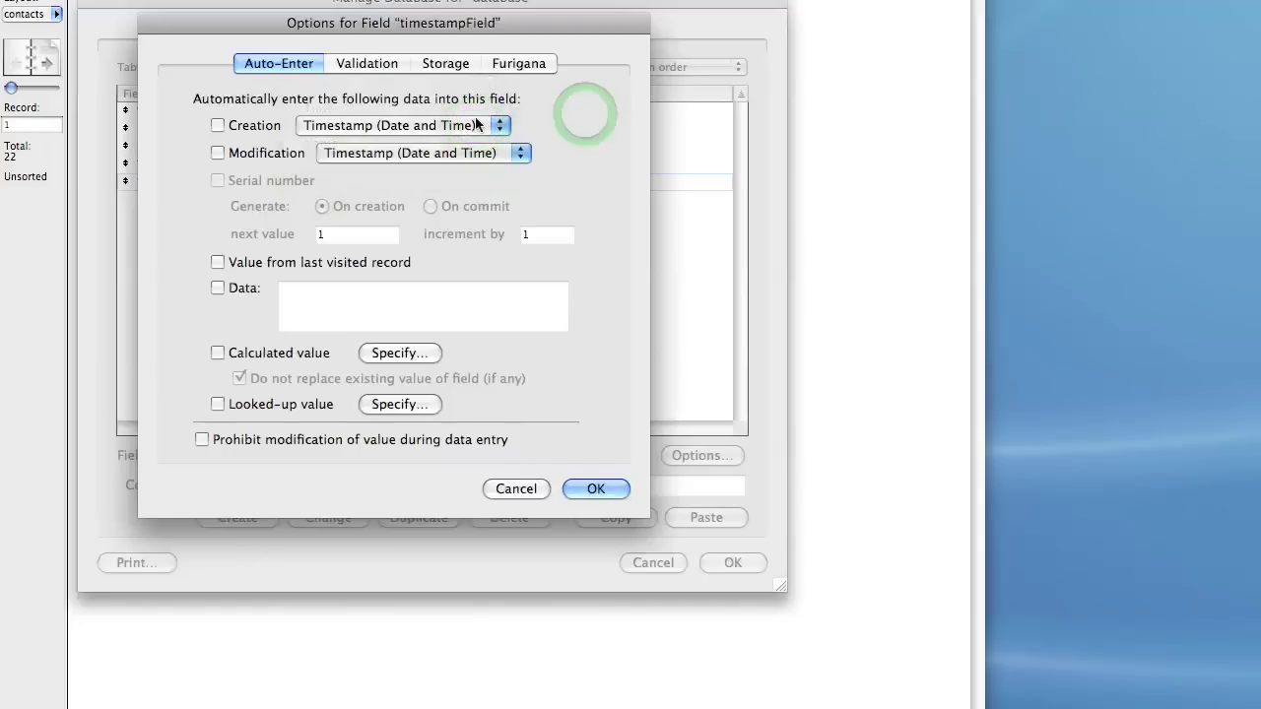
click(520, 490)
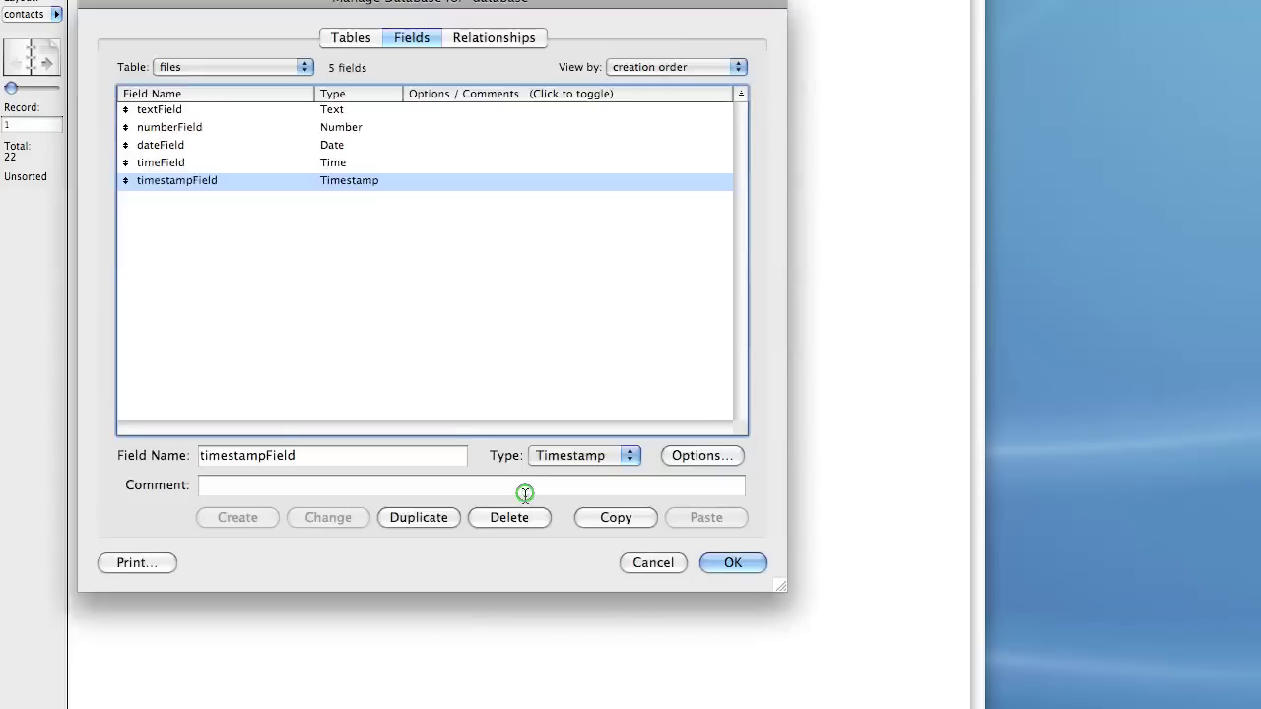
click(341, 244)
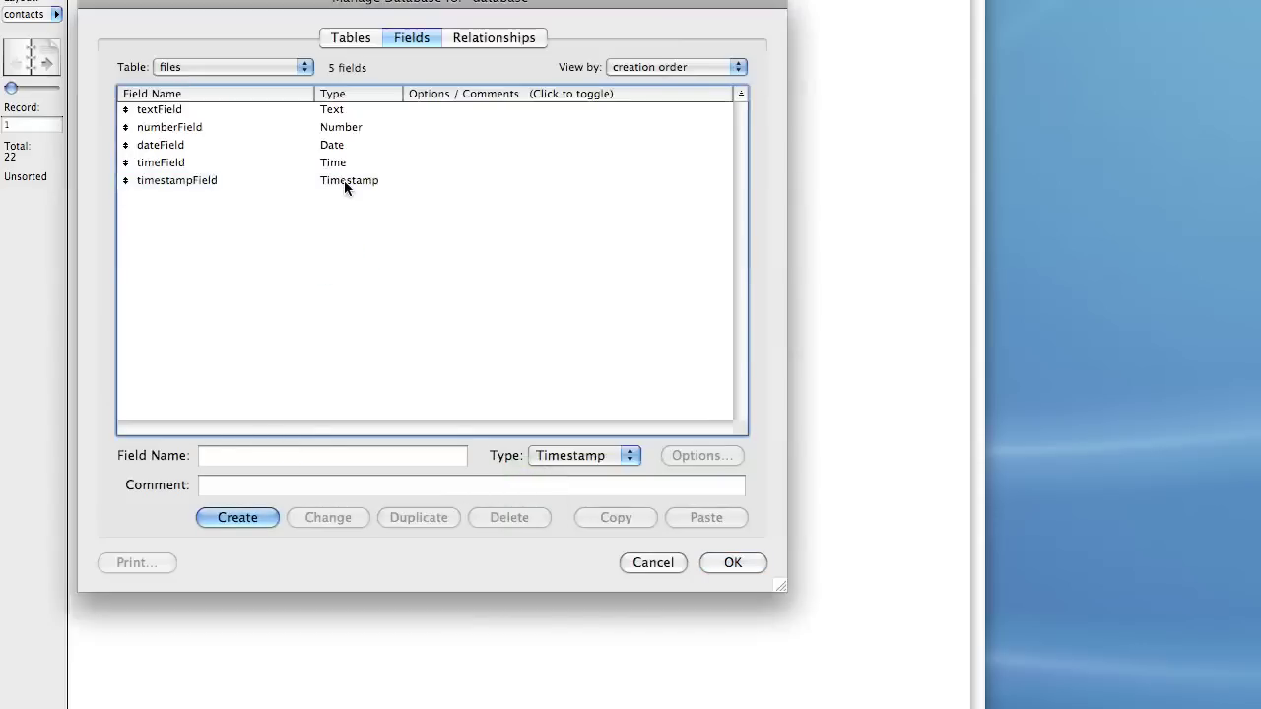
click(357, 180)
click(333, 223)
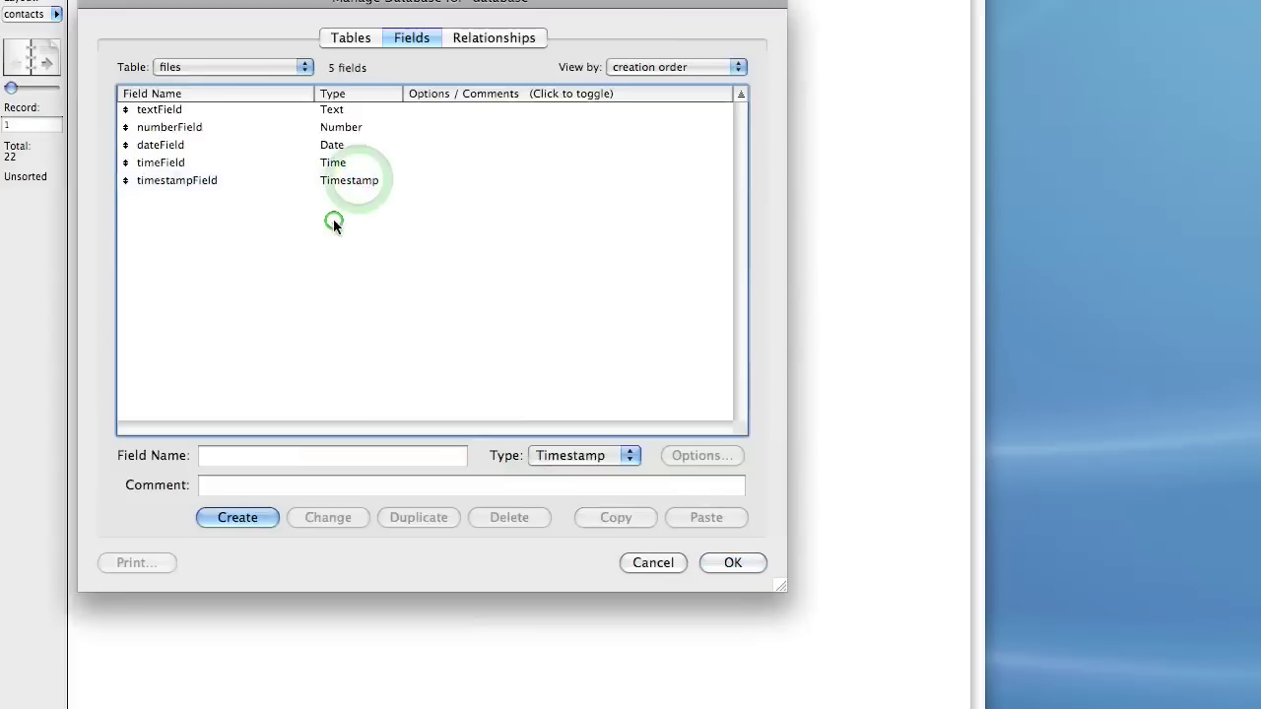
click(352, 186)
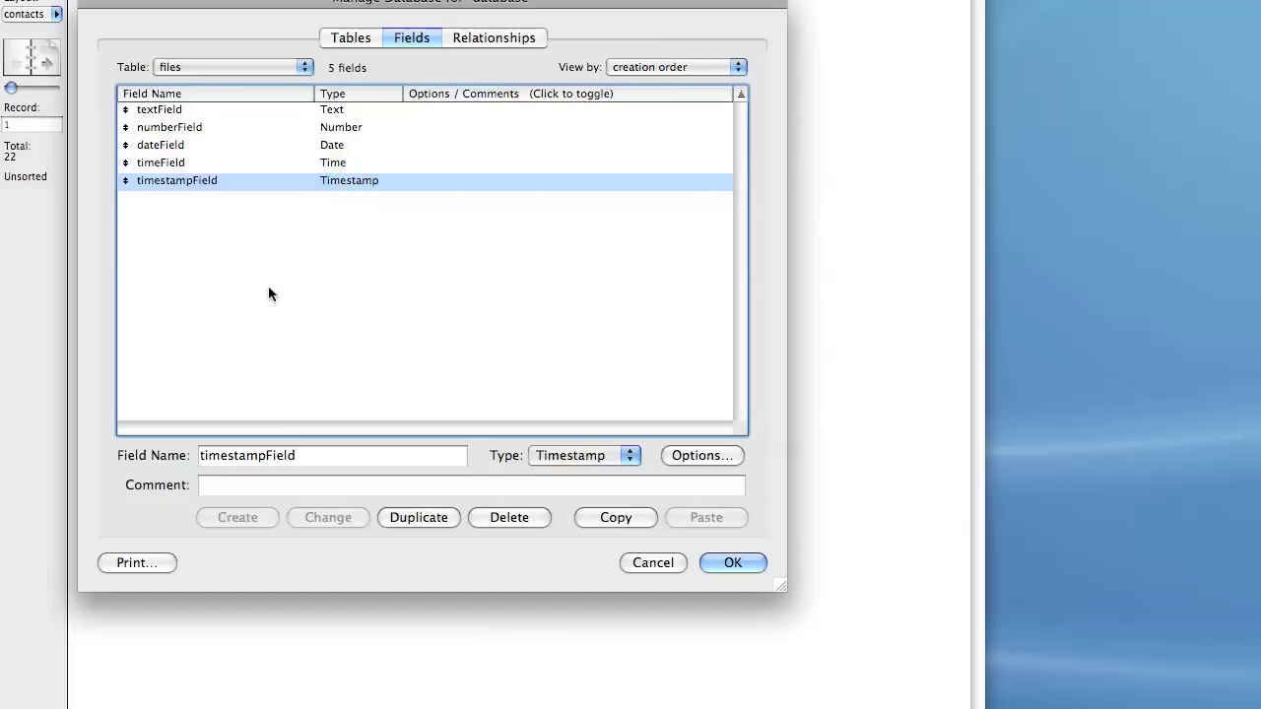
Discard an attempted change of timestampField's type to Container.
click(568, 459)
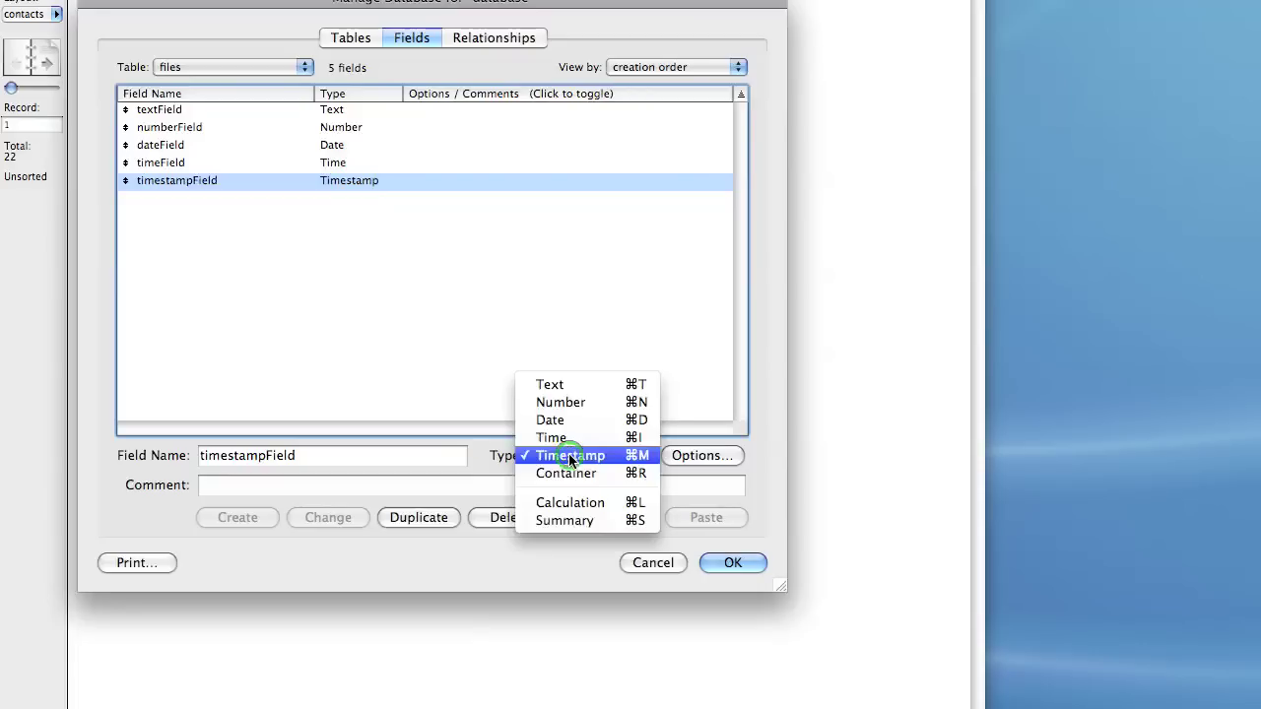
click(563, 472)
click(352, 454)
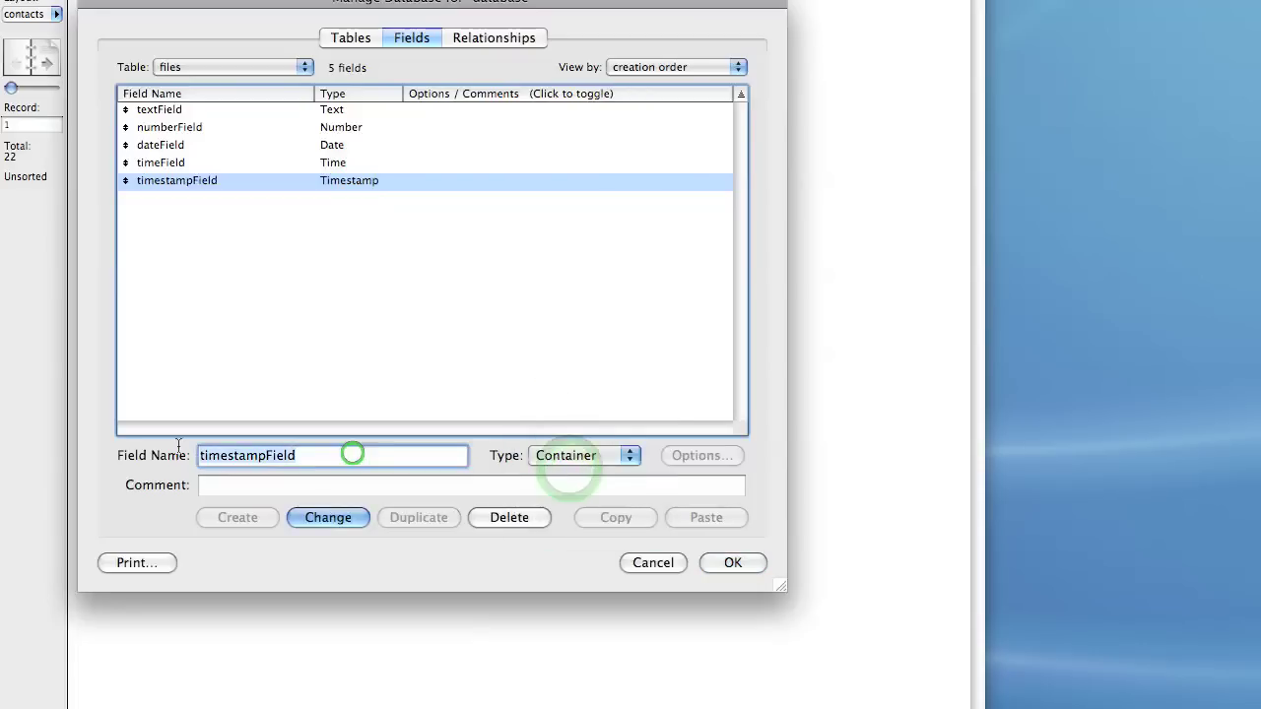
click(425, 394)
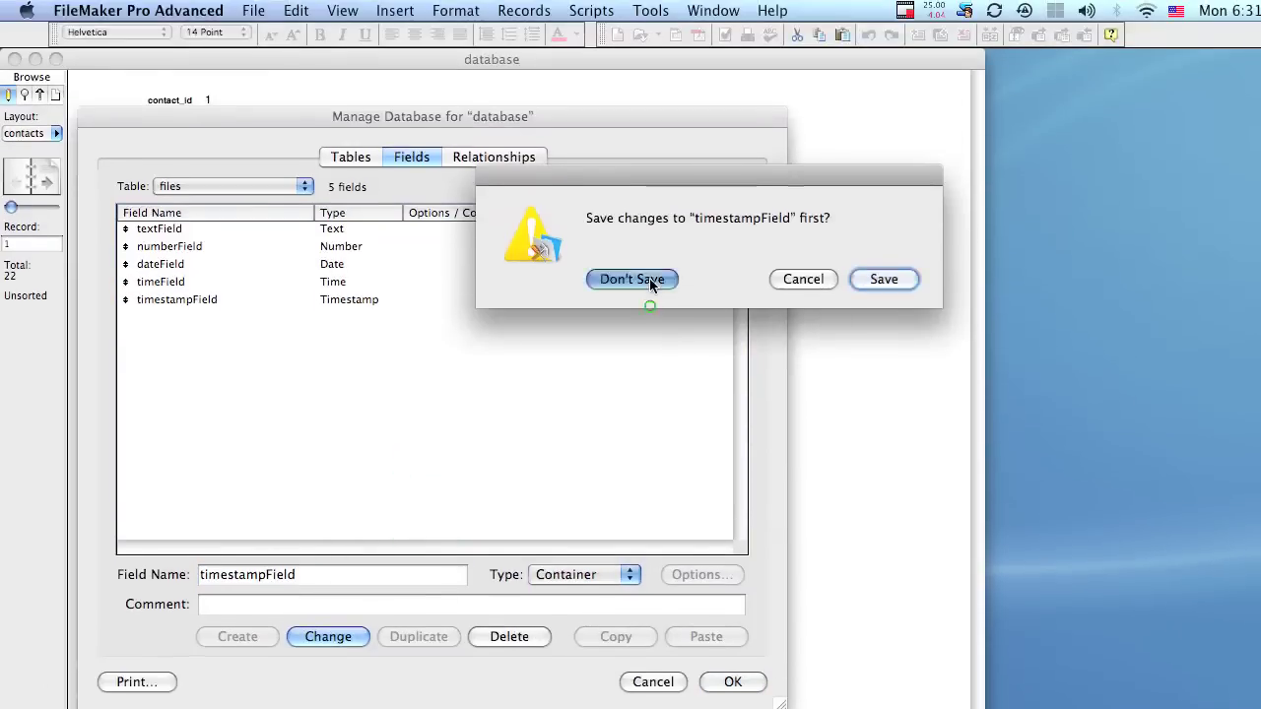
click(633, 162)
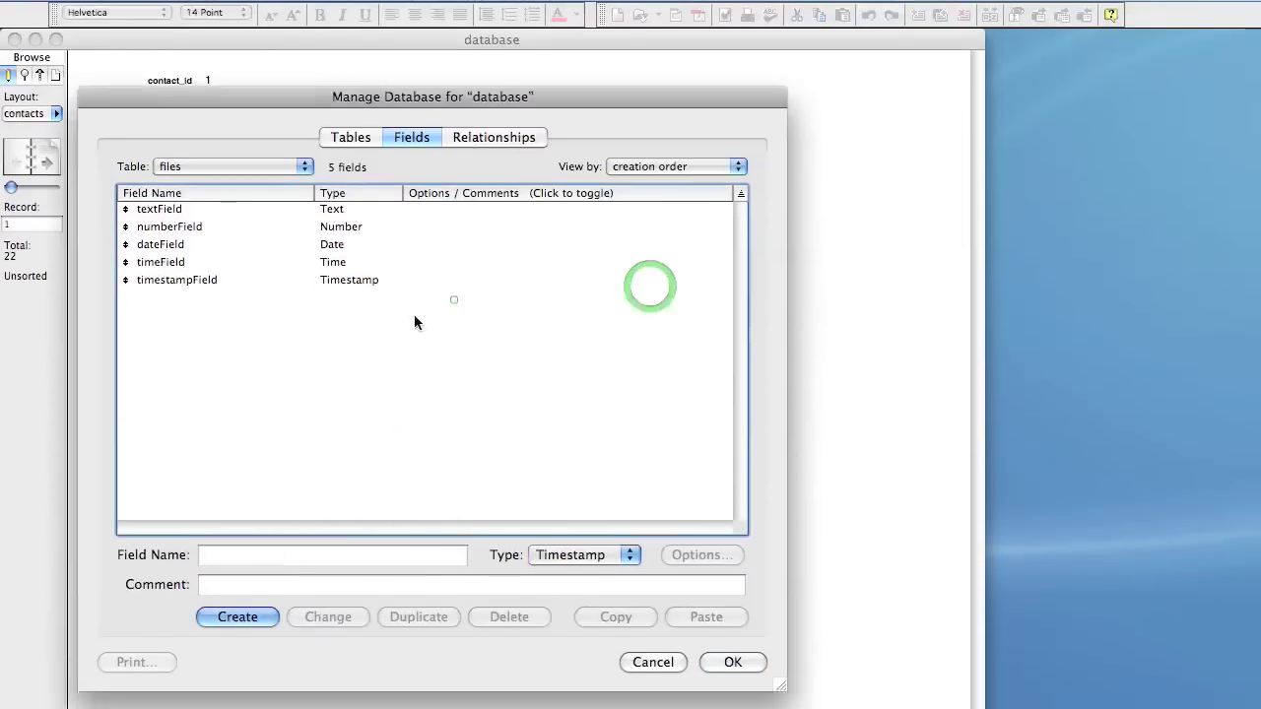
Create a Container field named 'containerField' in the files table.
text(contain)
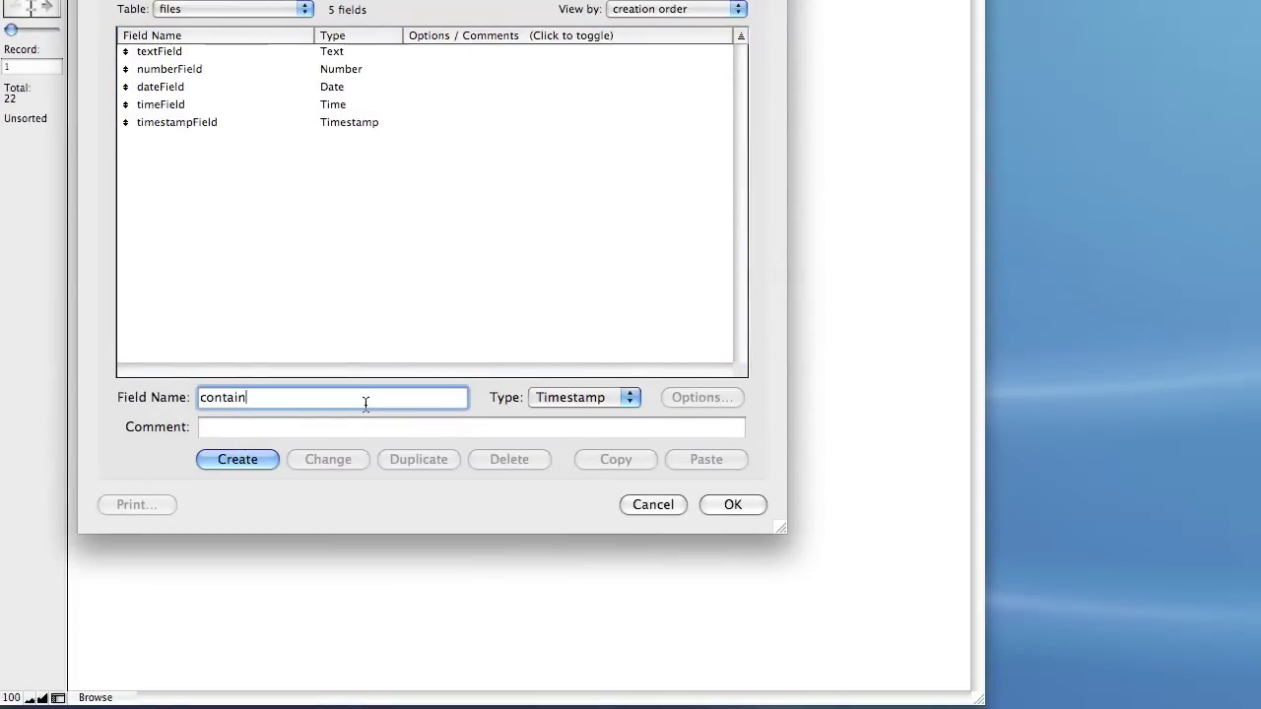
text(erField)
click(601, 404)
click(598, 414)
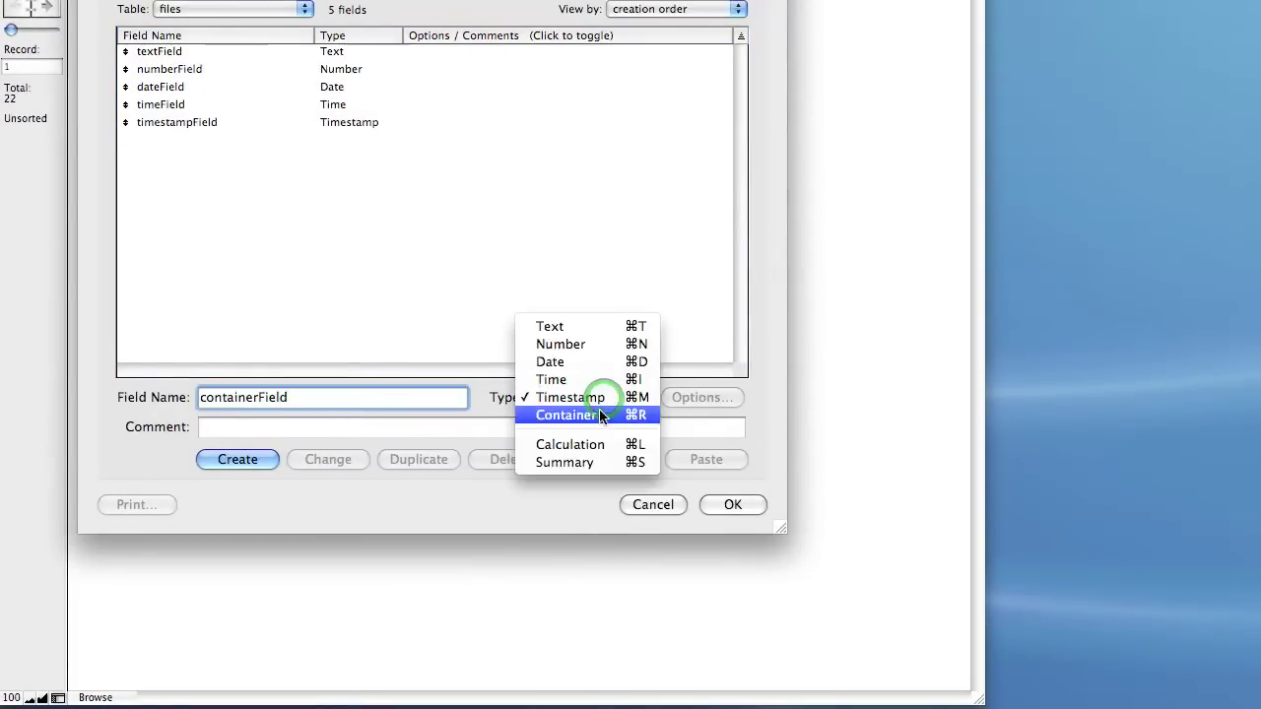
click(238, 458)
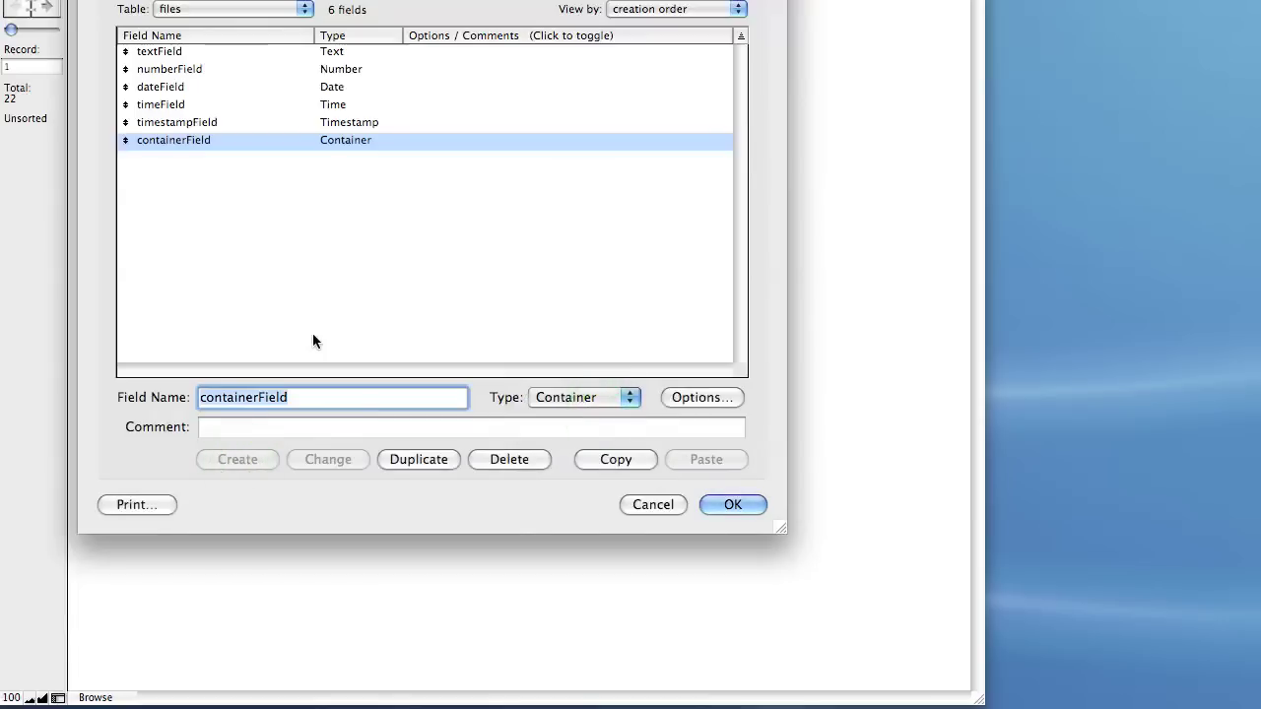
click(318, 249)
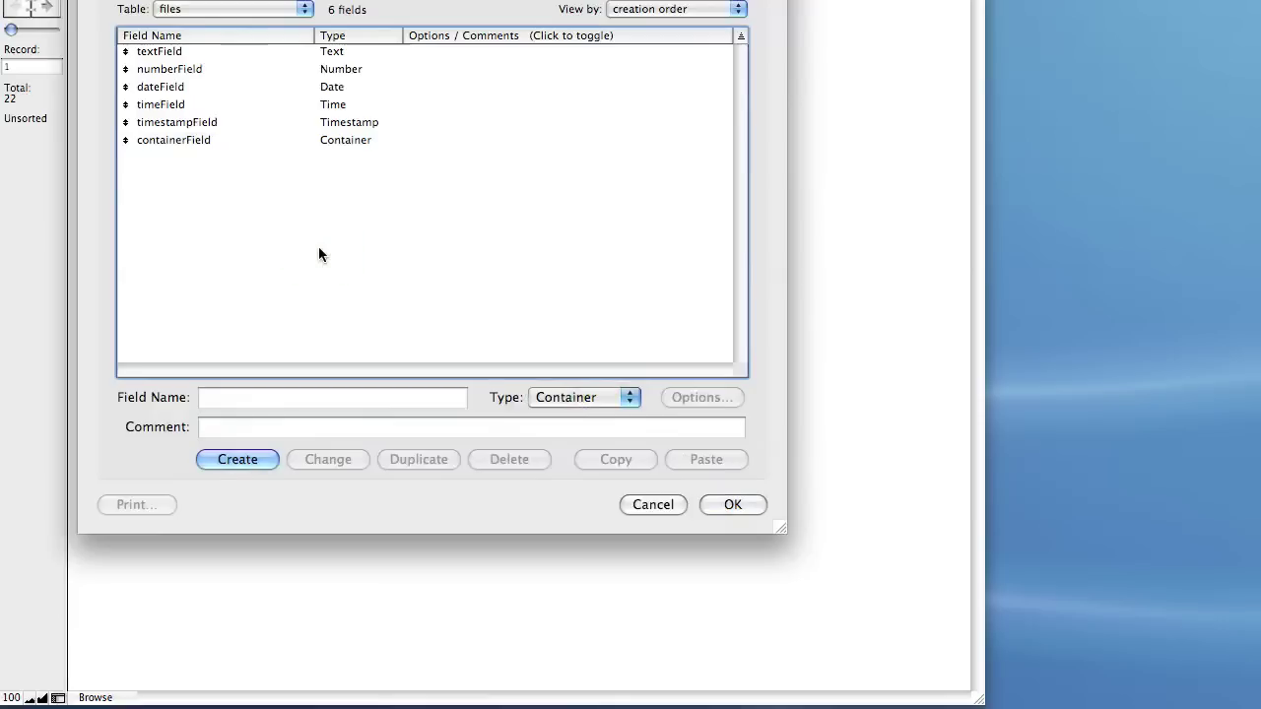
click(255, 217)
click(225, 135)
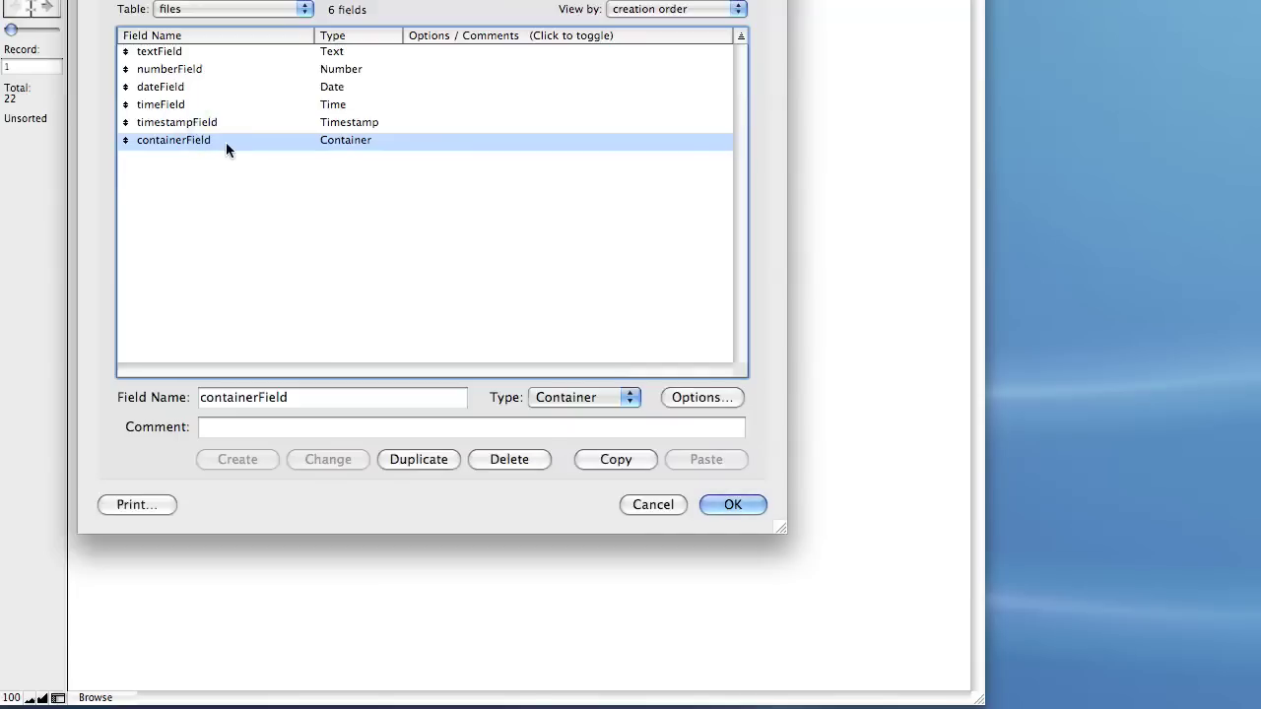
click(381, 259)
click(279, 144)
click(505, 339)
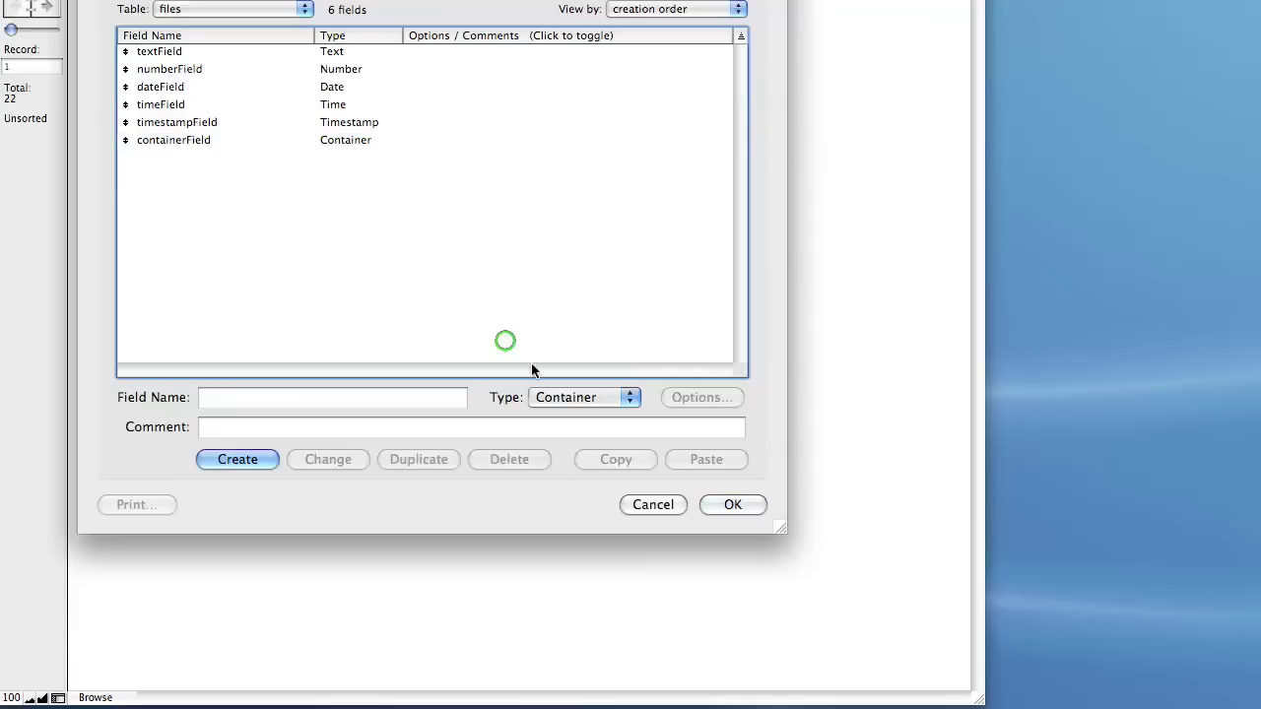
click(574, 397)
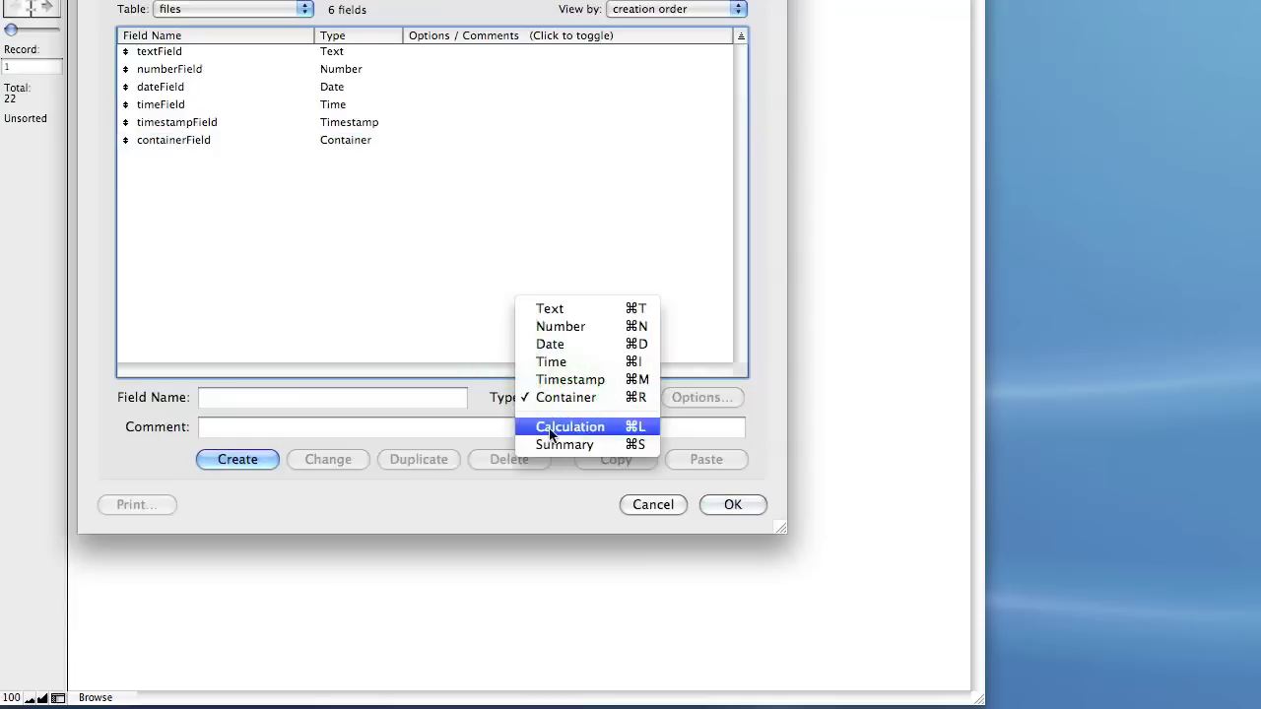
click(463, 335)
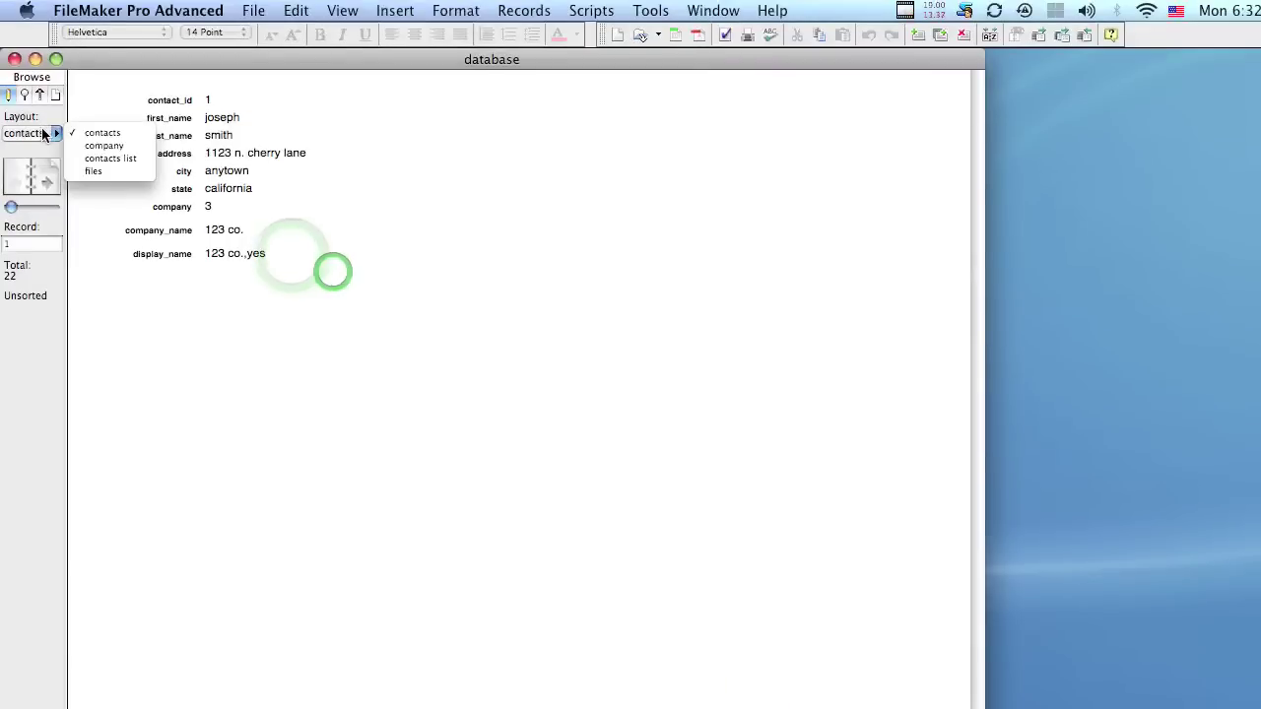
Close Manage Database and show the empty files layout, which has only a textField label.
click(98, 171)
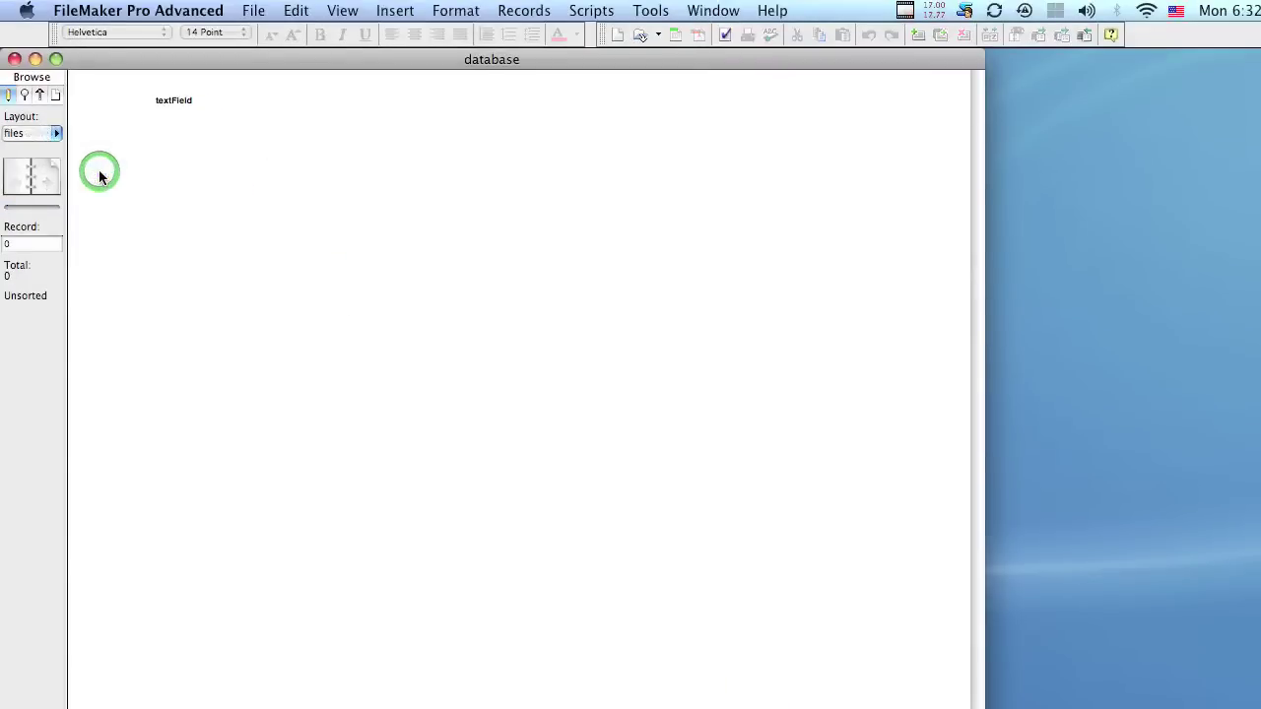
click(287, 145)
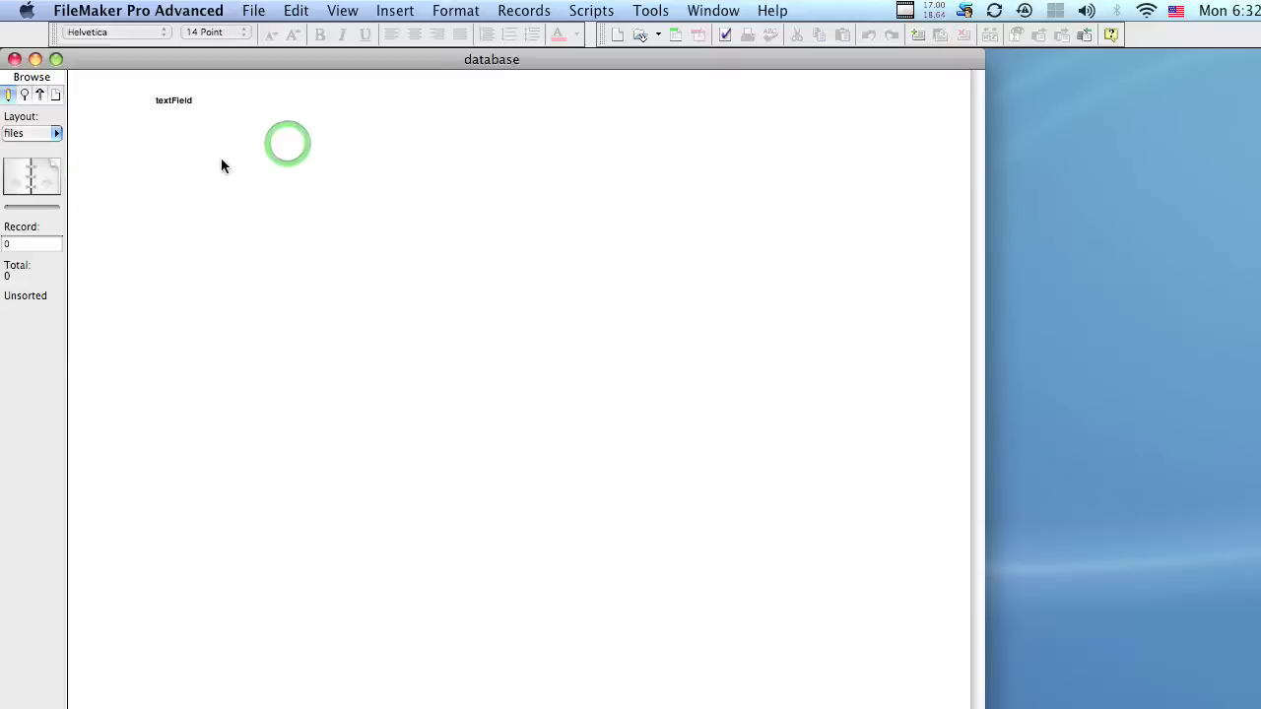
click(340, 10)
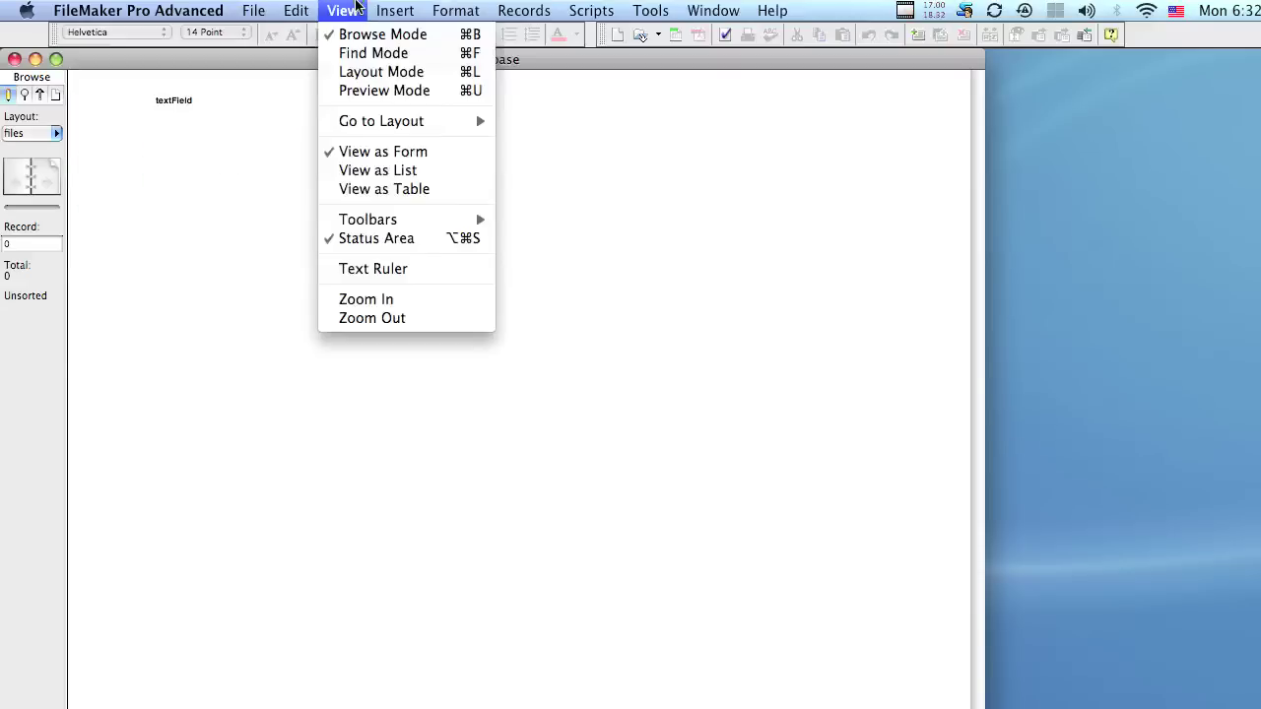
In Layout Mode, place numberField with its label below textField.
click(364, 72)
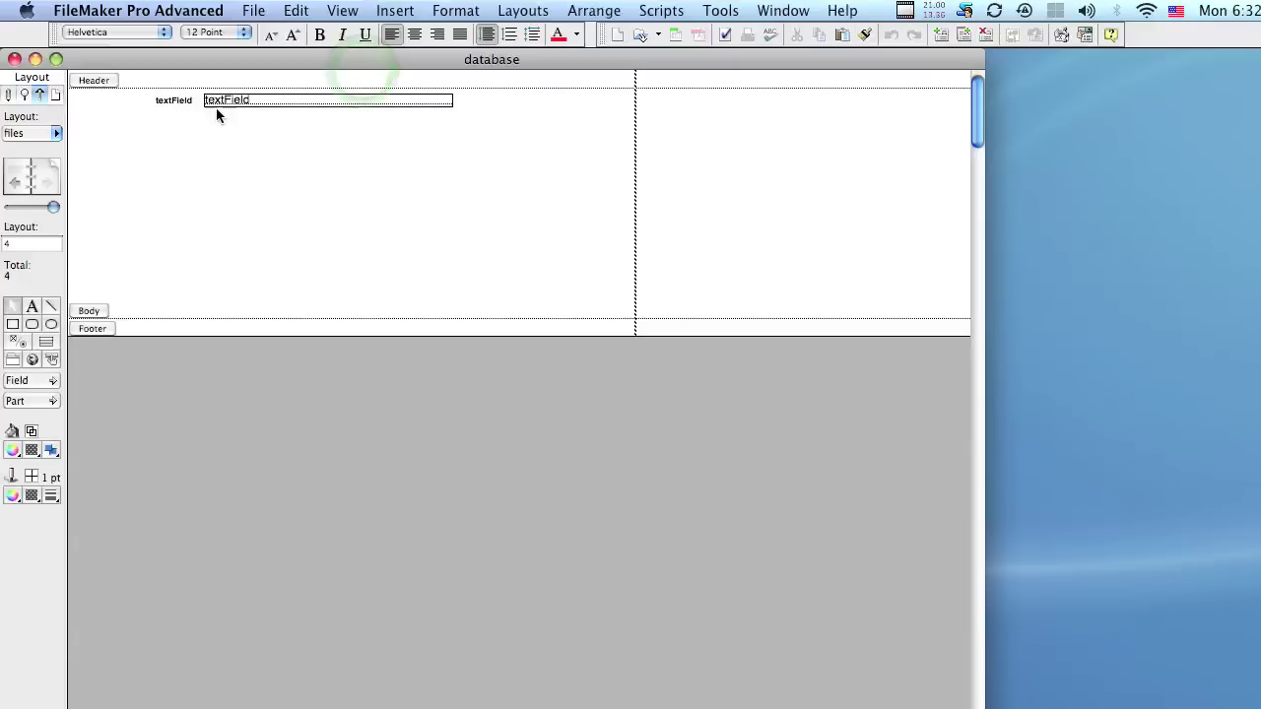
drag(229, 105, 229, 119)
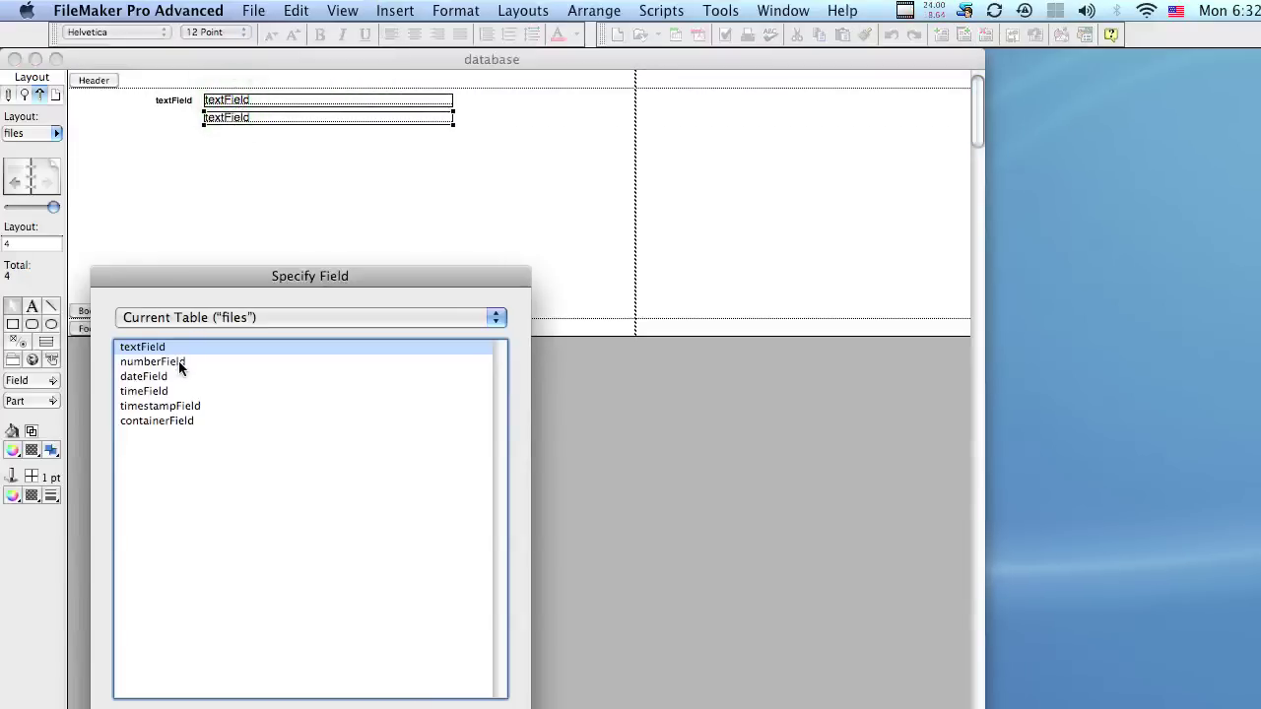
click(182, 363)
click(461, 571)
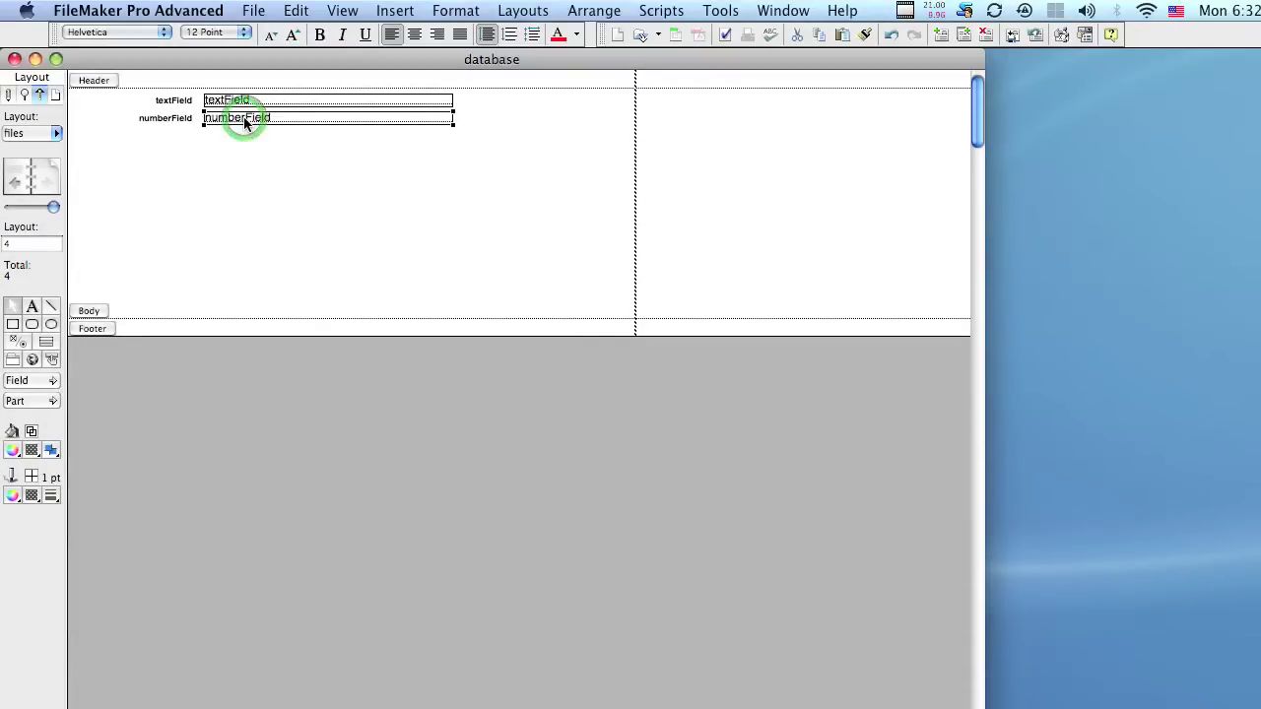
right_click(244, 120)
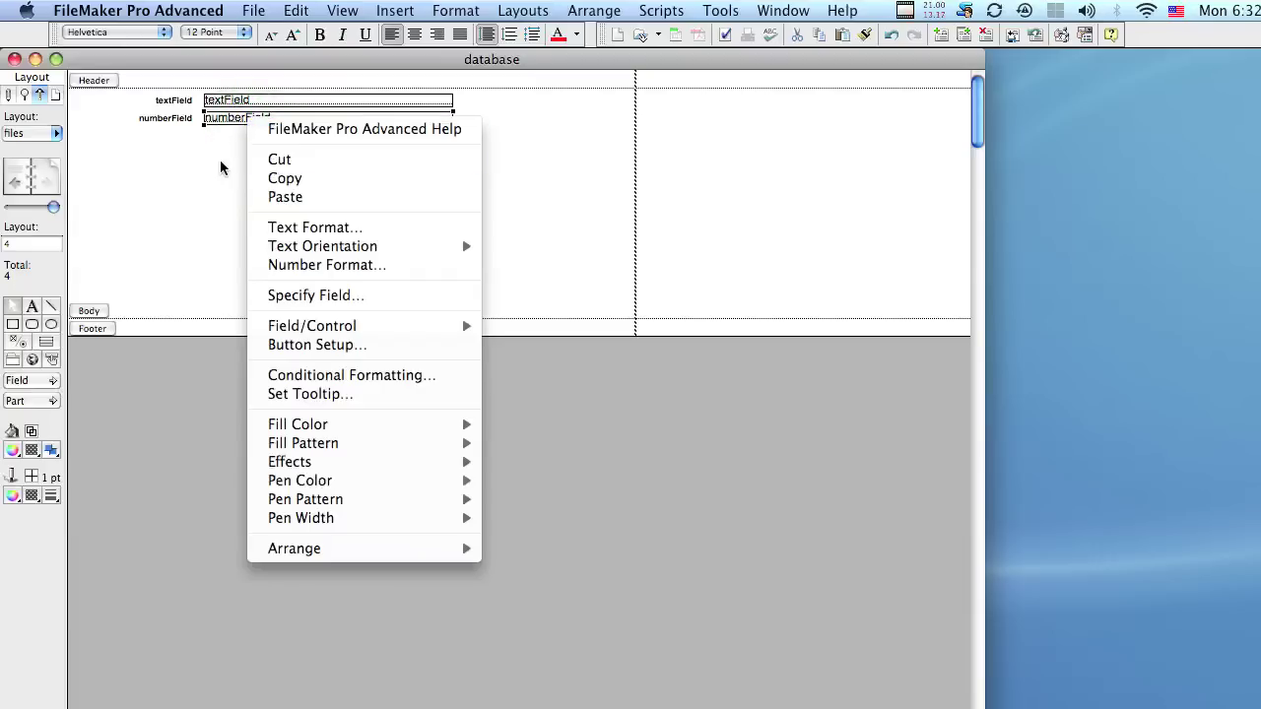
click(220, 161)
Add dateField, timeField and timestampField with labels below numberField, aligned in a column.
drag(243, 122, 243, 135)
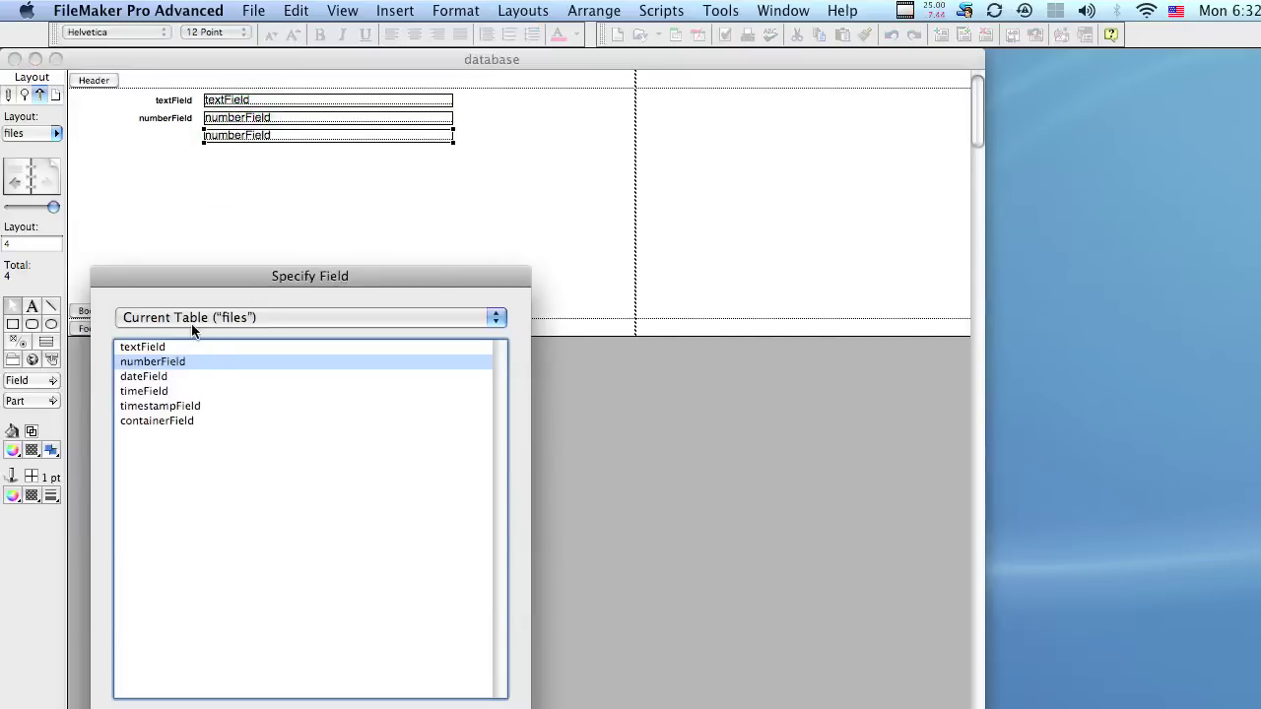
click(171, 377)
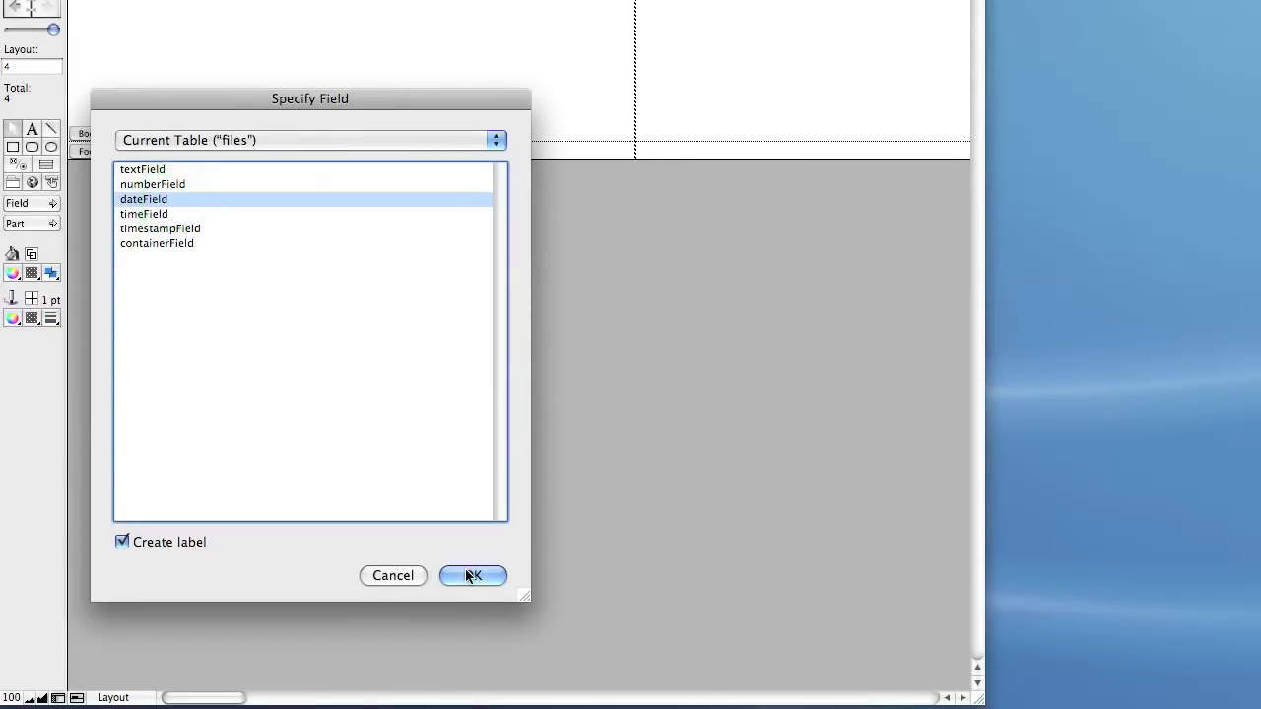
click(469, 575)
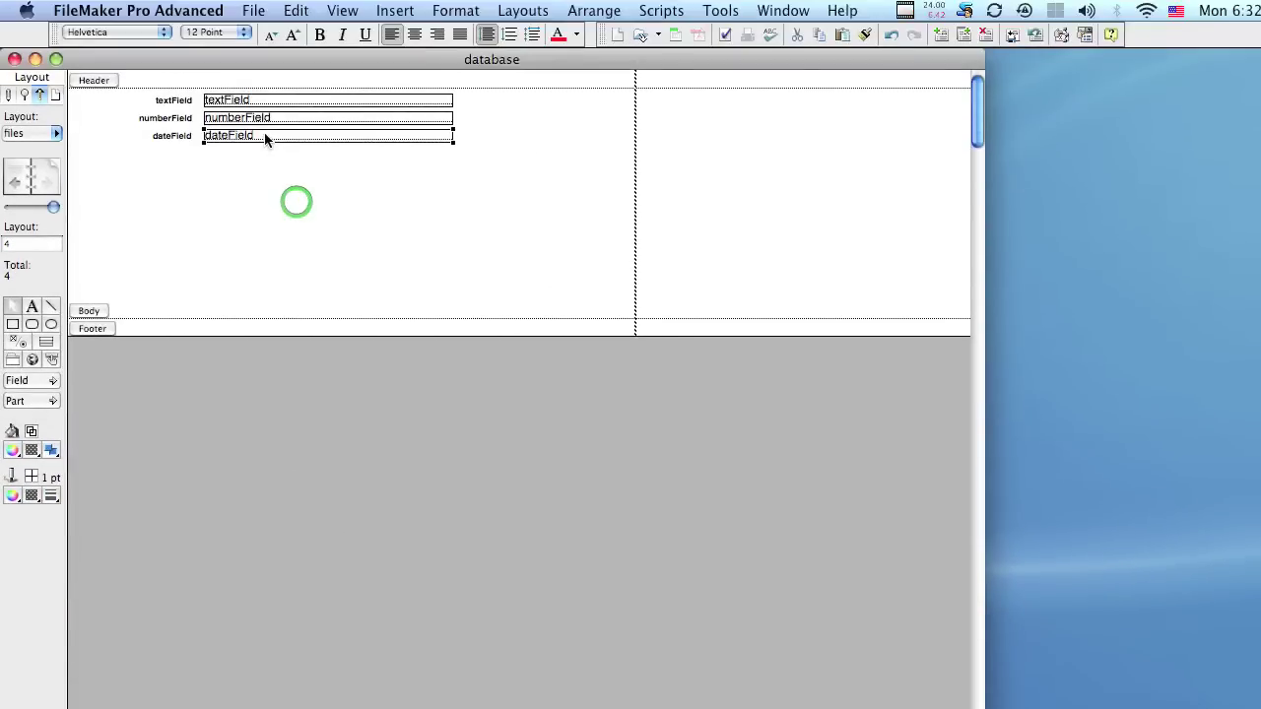
drag(264, 158, 264, 158)
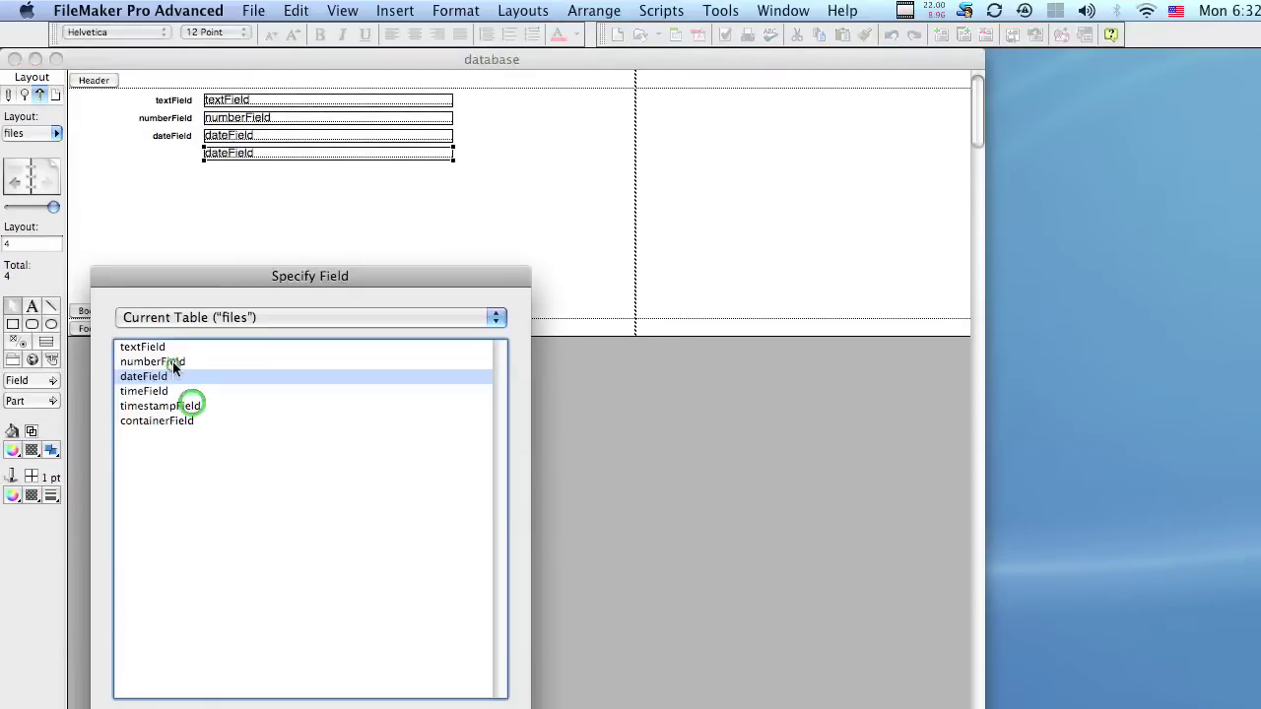
double_click(182, 394)
drag(295, 128, 295, 174)
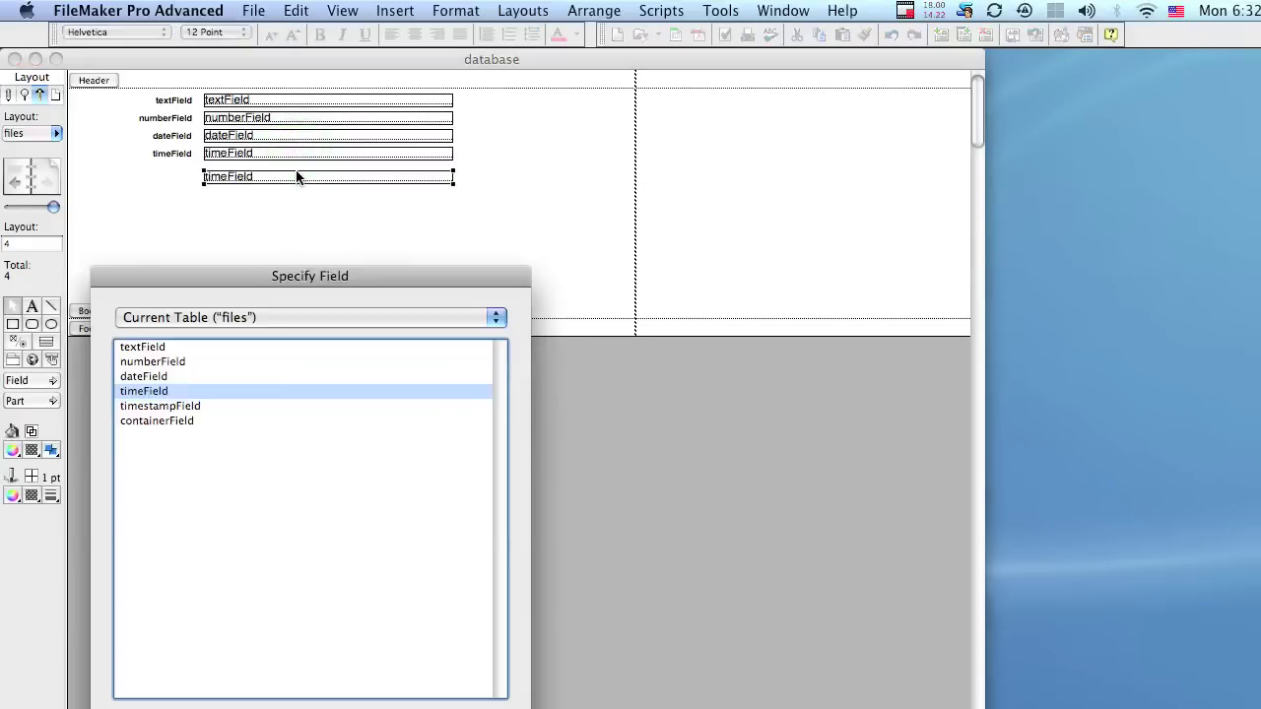
double_click(233, 405)
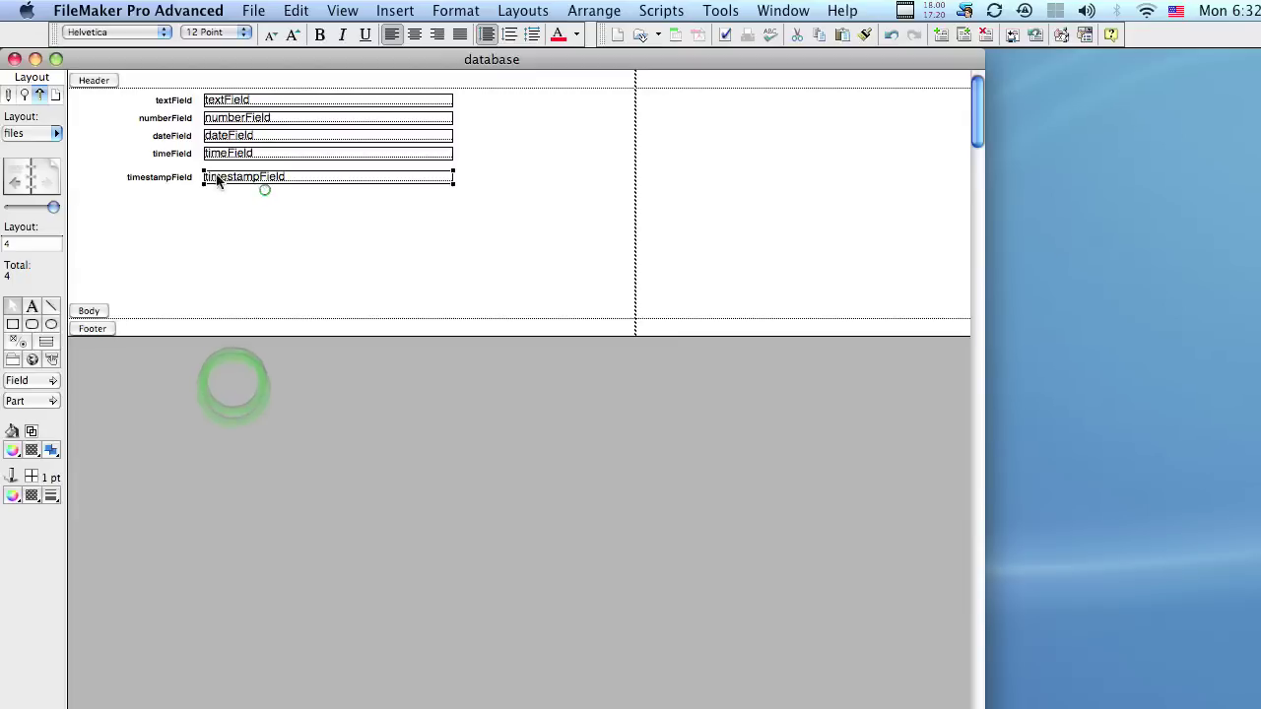
click(264, 187)
drag(185, 180, 183, 173)
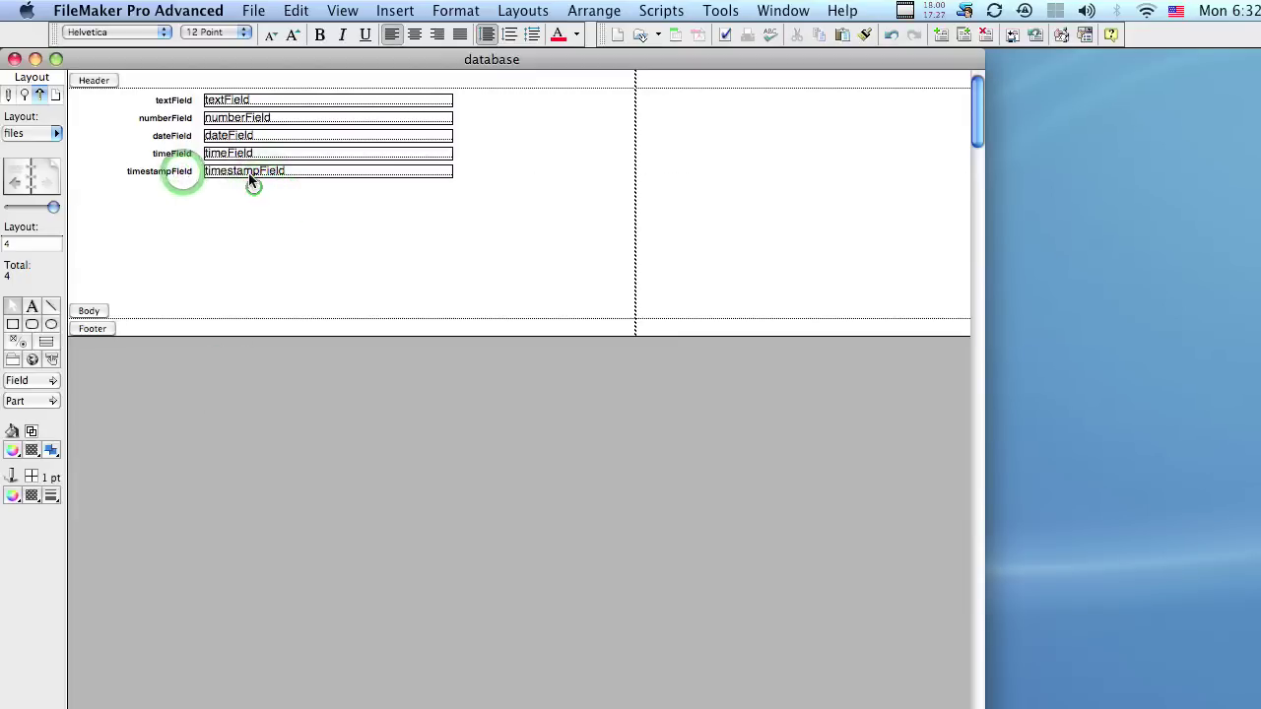
click(253, 190)
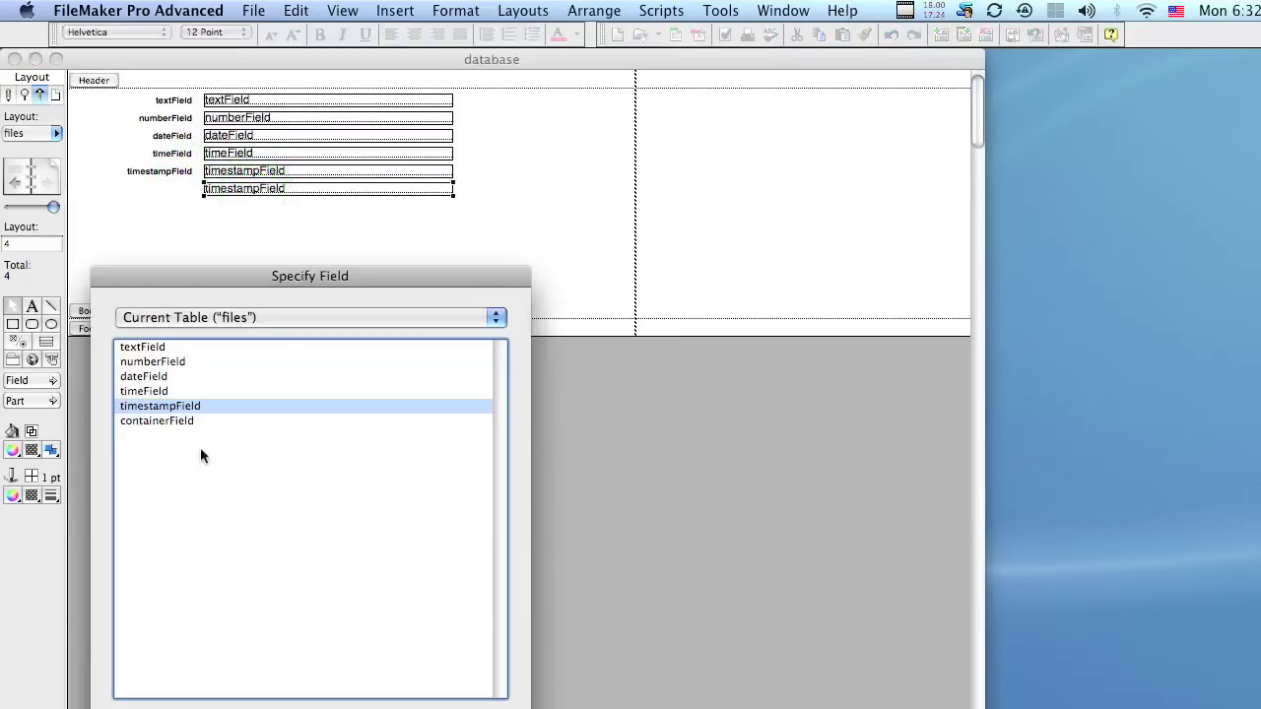
Add containerField below timestampField and stretch it into a much taller box.
click(178, 407)
click(349, 200)
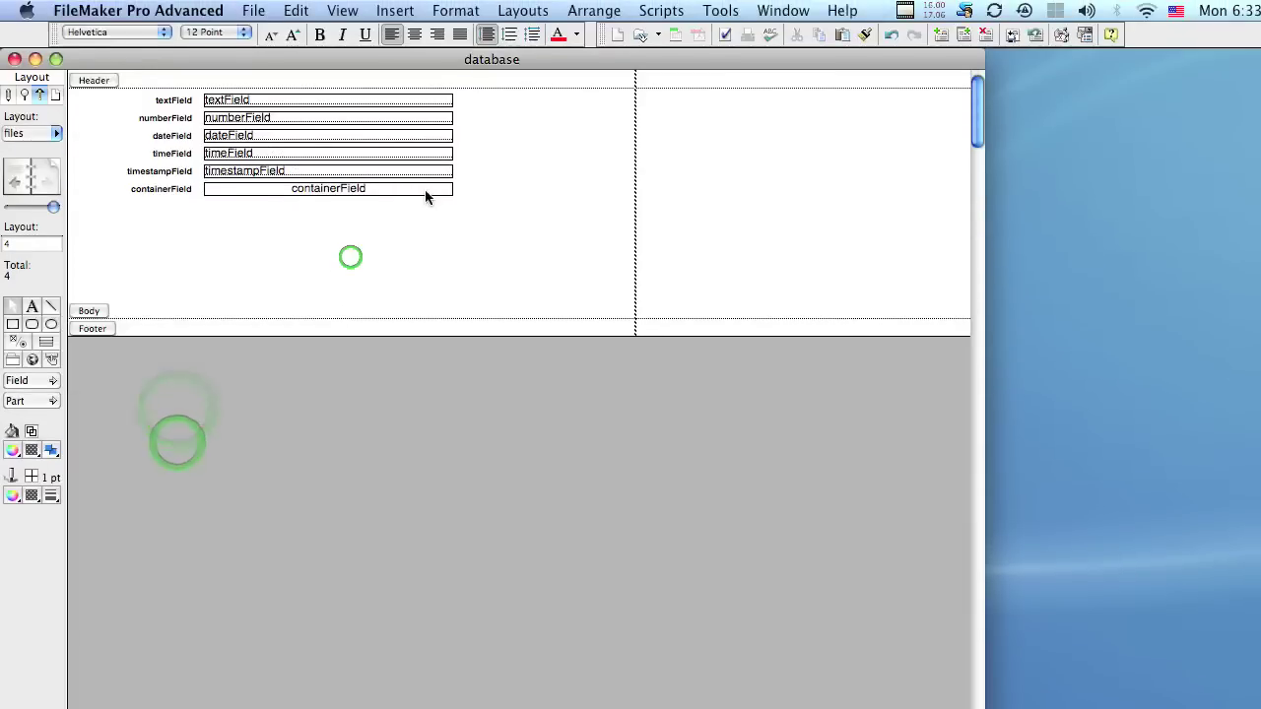
click(453, 139)
drag(453, 195, 453, 302)
click(641, 229)
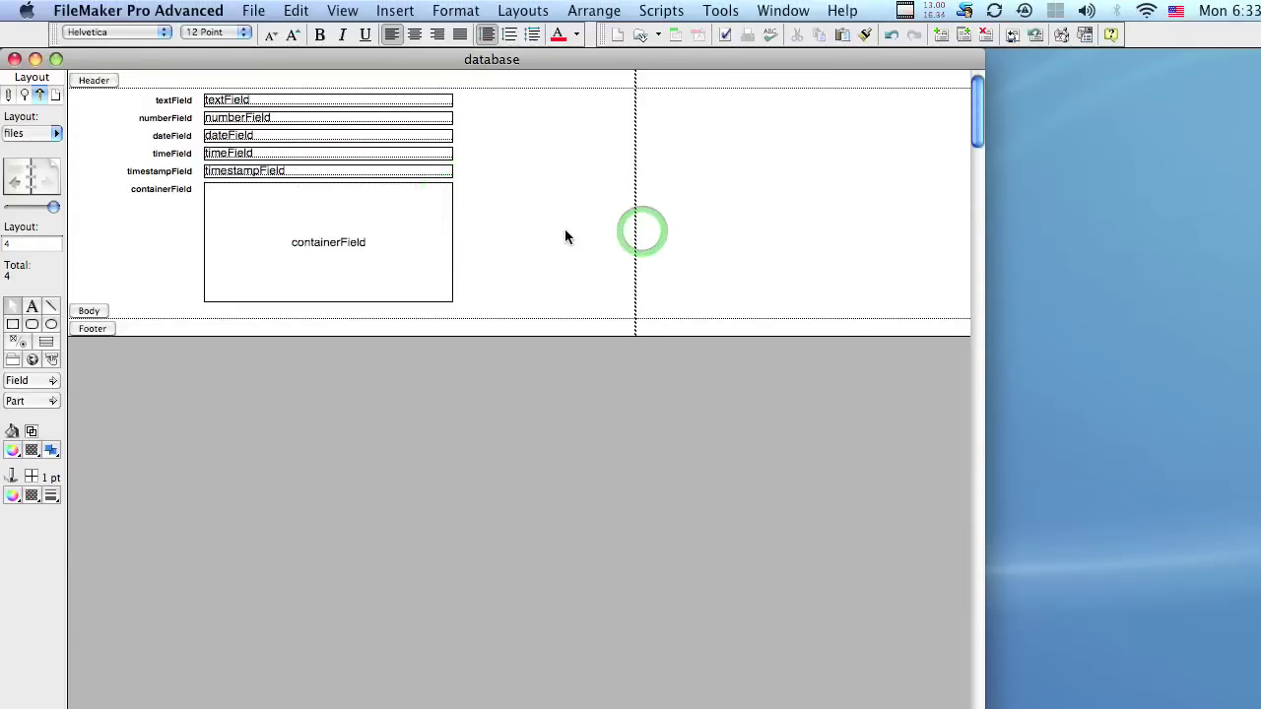
click(342, 10)
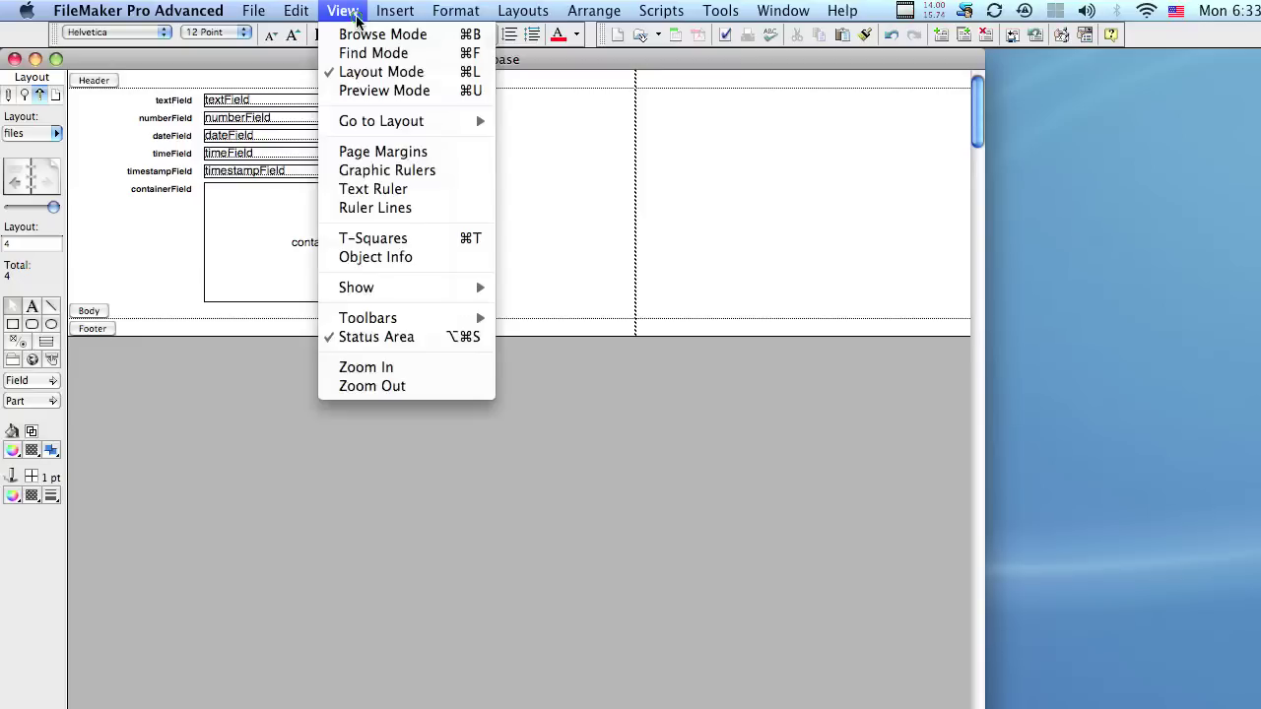
click(360, 35)
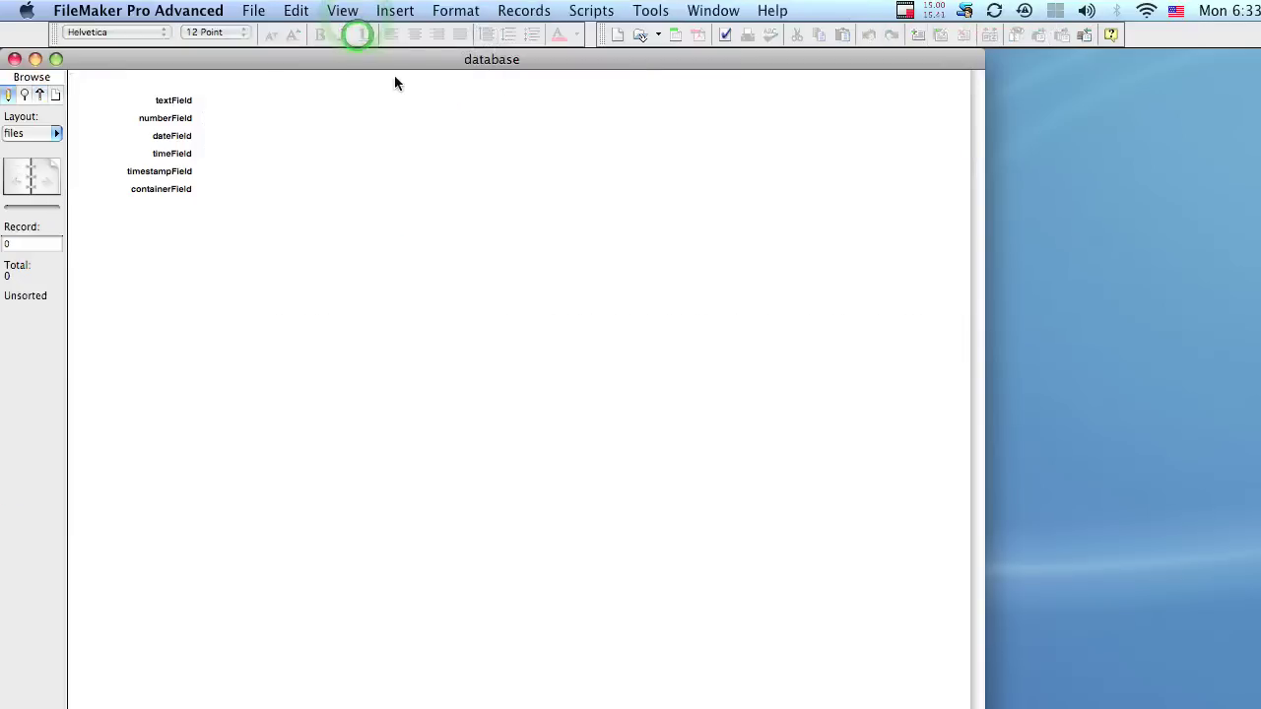
click(286, 85)
click(277, 105)
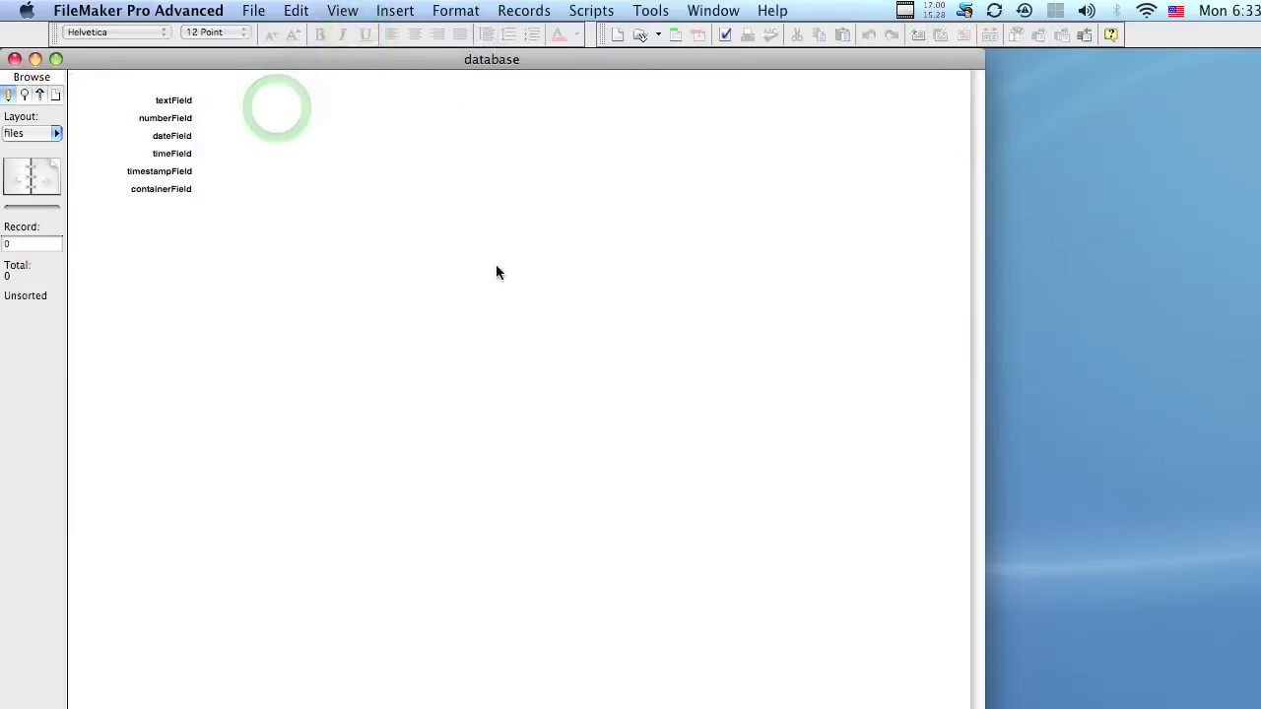
click(475, 293)
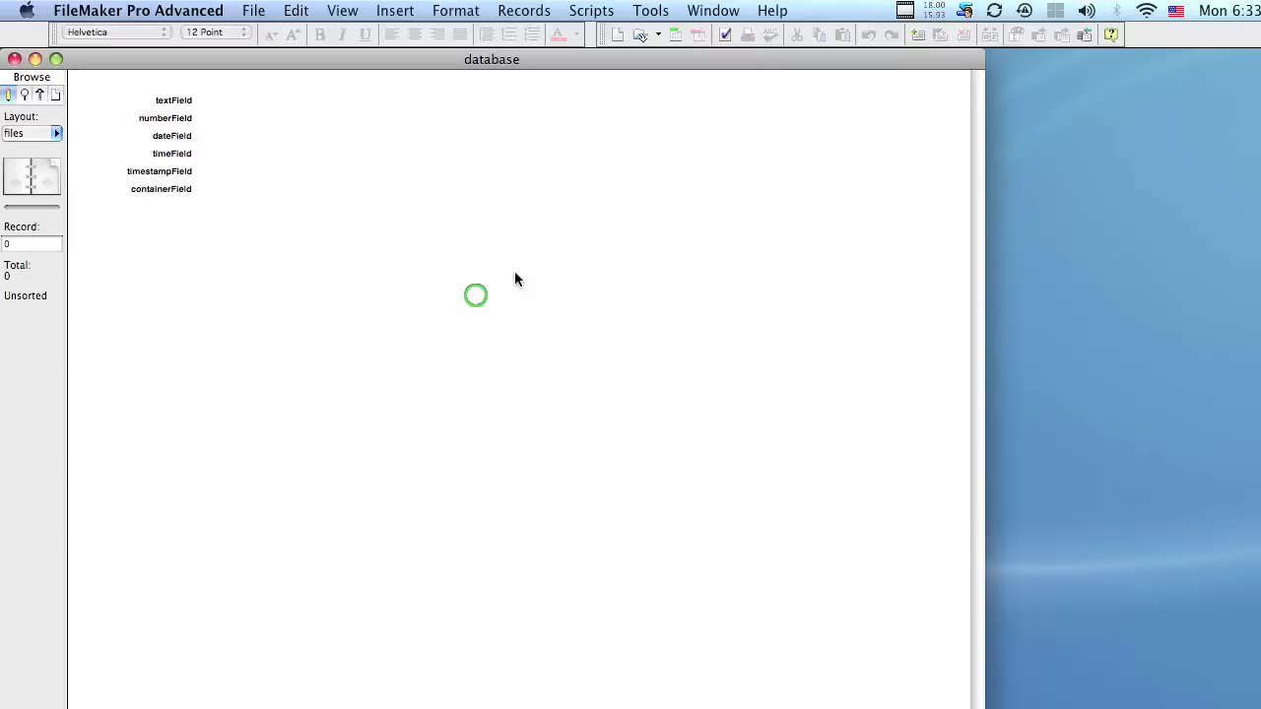
click(384, 10)
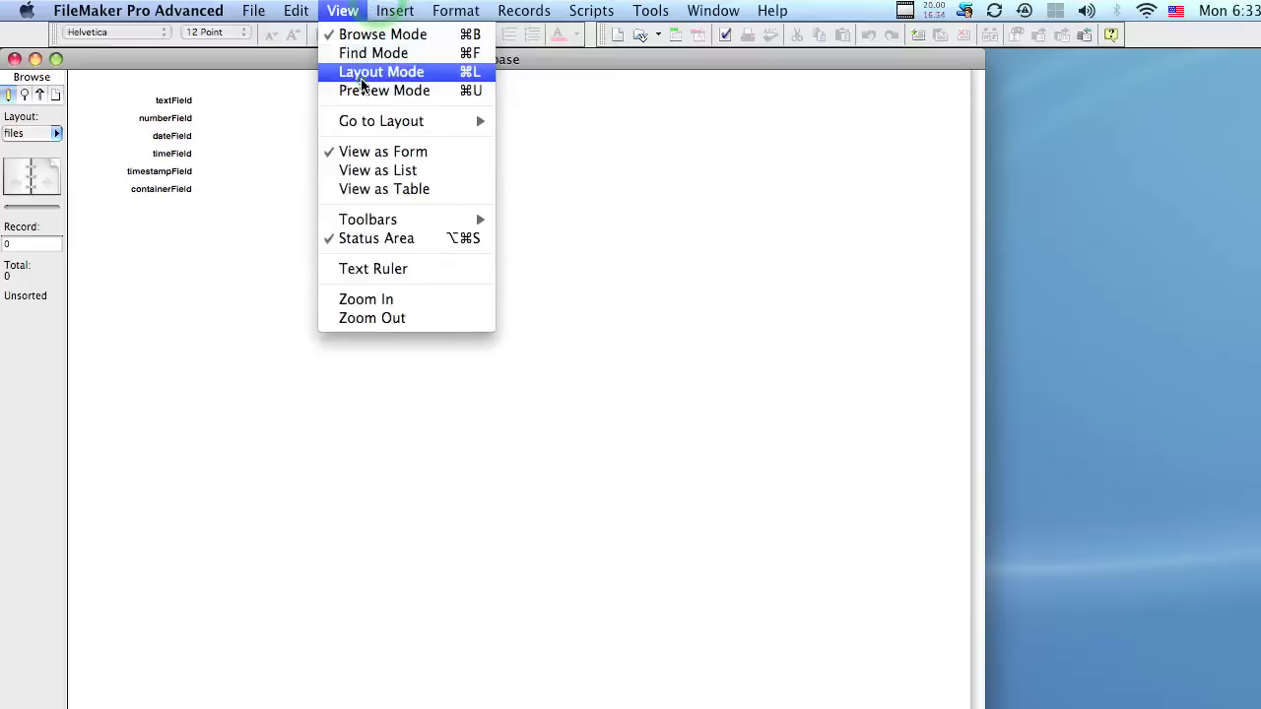
click(361, 75)
drag(482, 310, 183, 89)
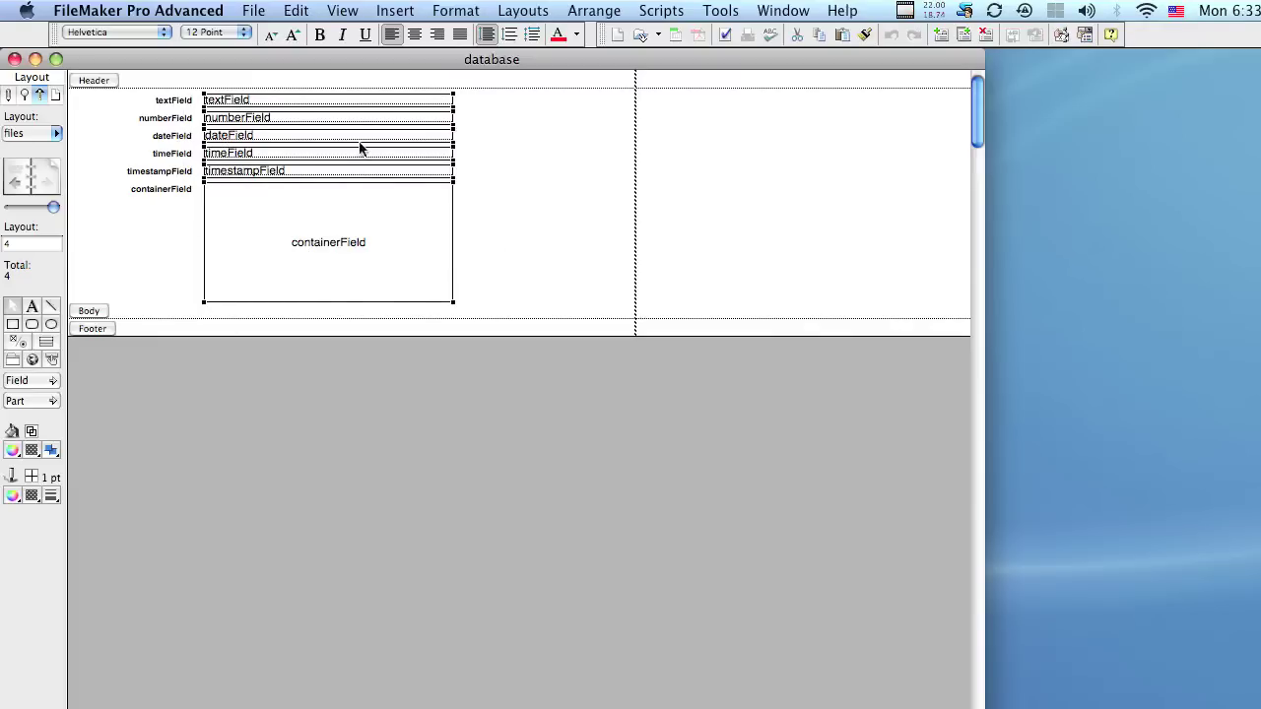
click(12, 495)
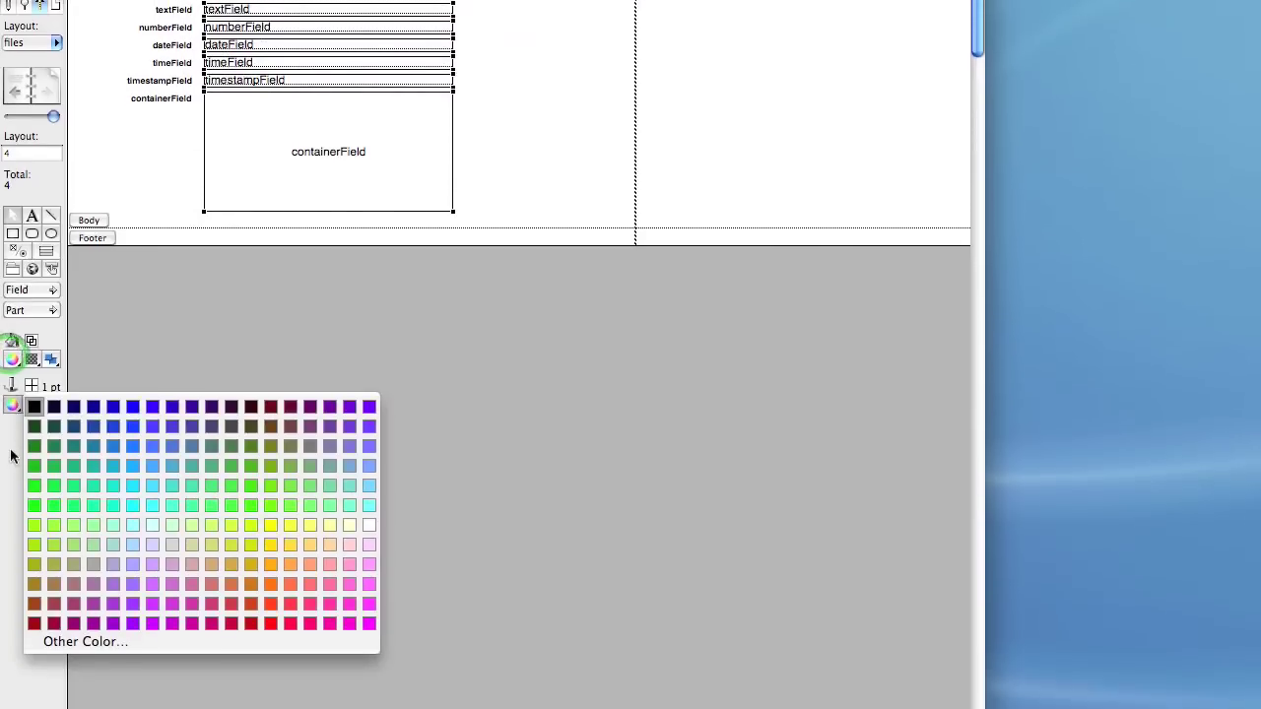
click(77, 422)
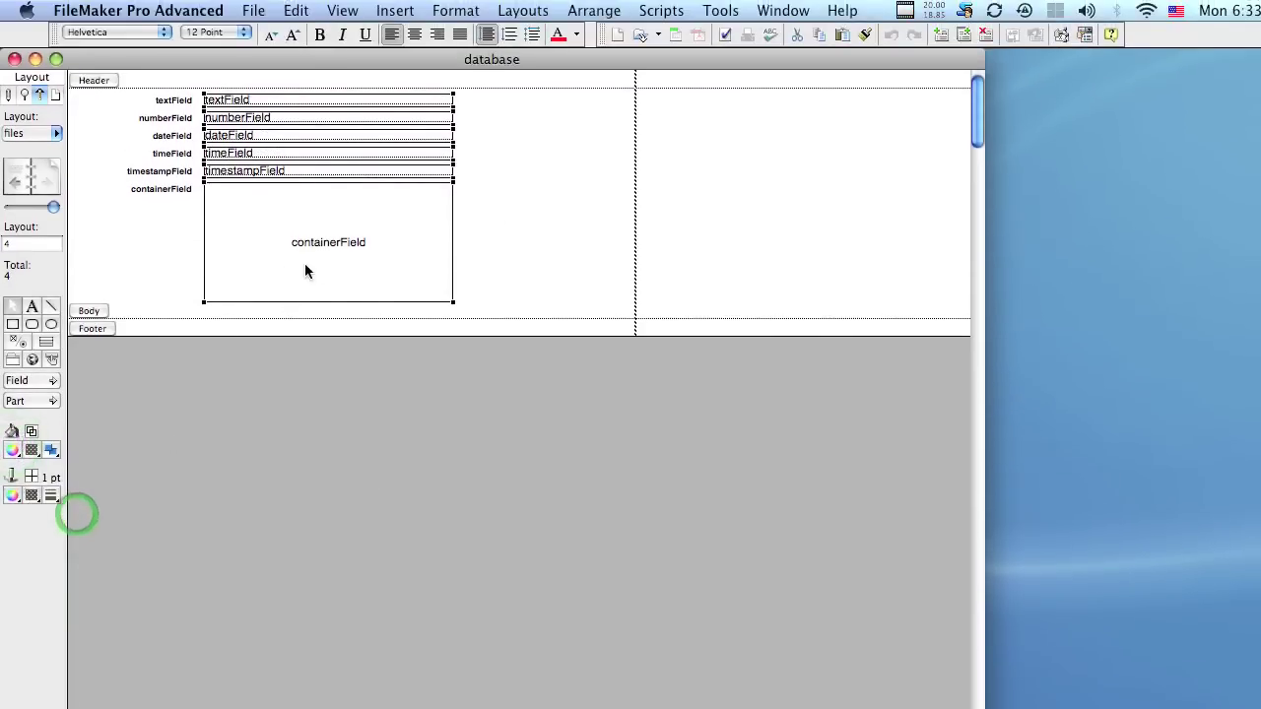